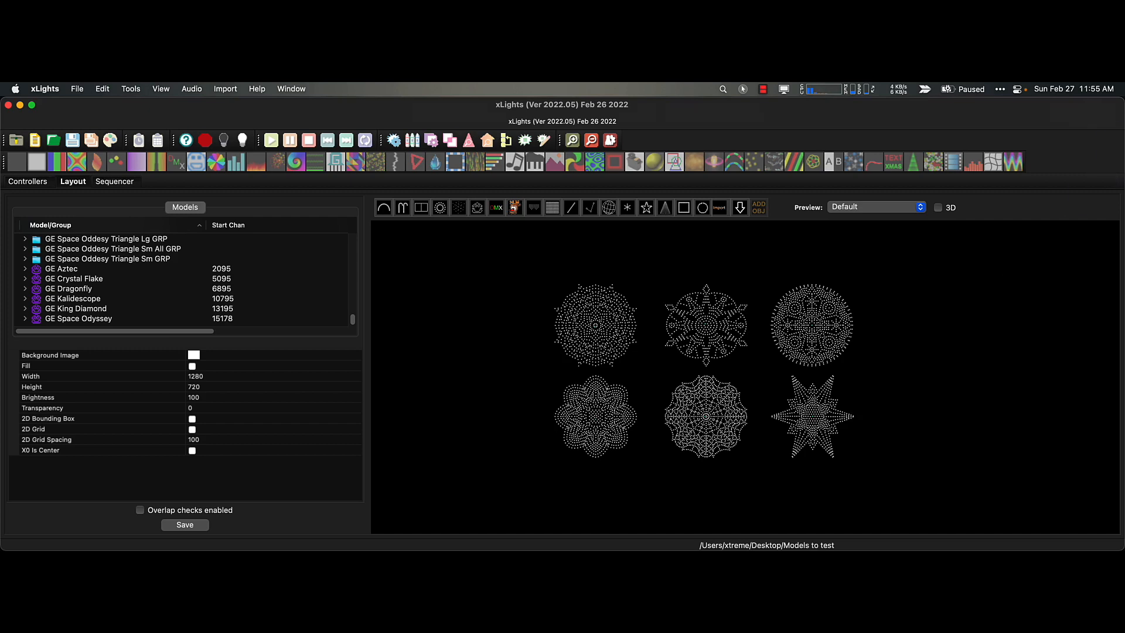
Switch to Chrome and read the 2022.05 release notes on xlights.org.
left_click_drag(1124, 234, 720, 239)
scroll(635, 442, "down", 3)
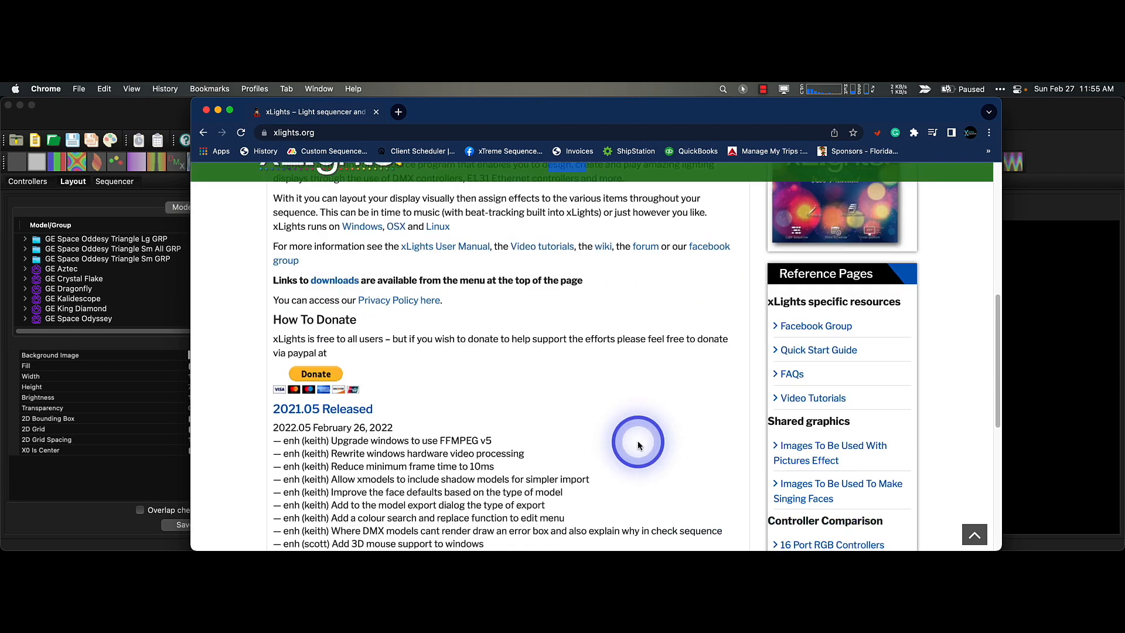
scroll(638, 444, "down", 3)
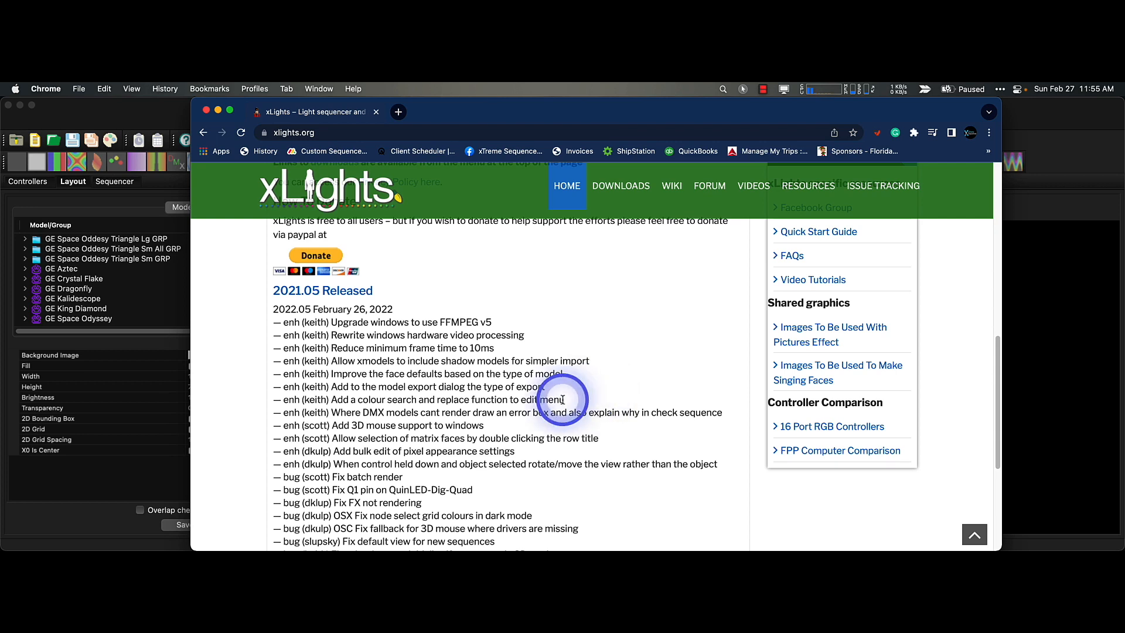
scroll(562, 399, "down", 1)
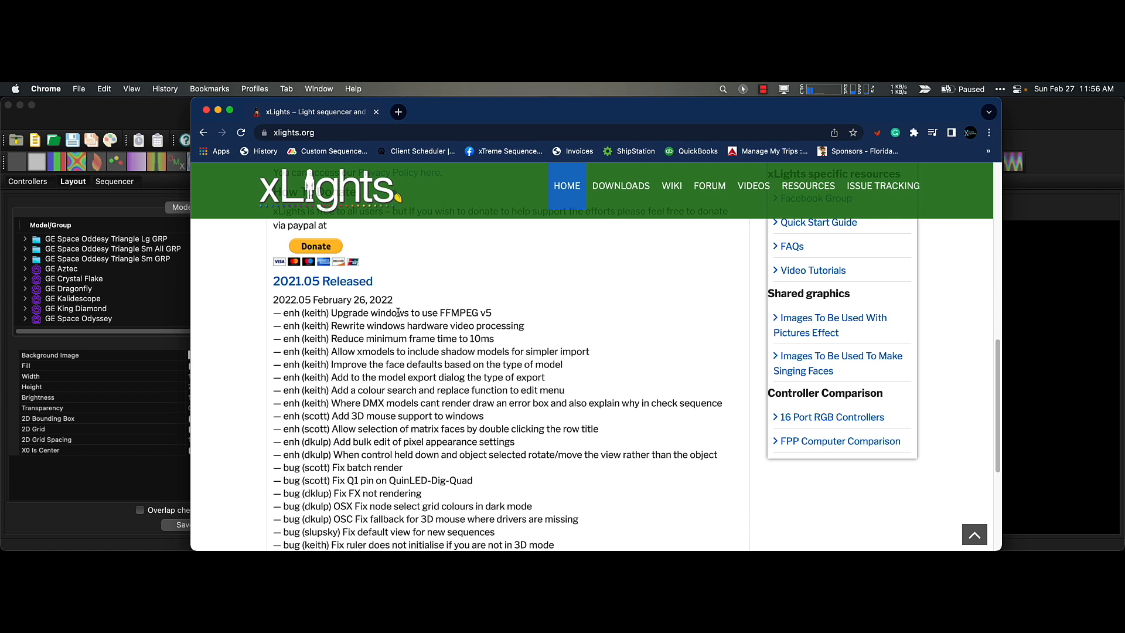
left_click(525, 313)
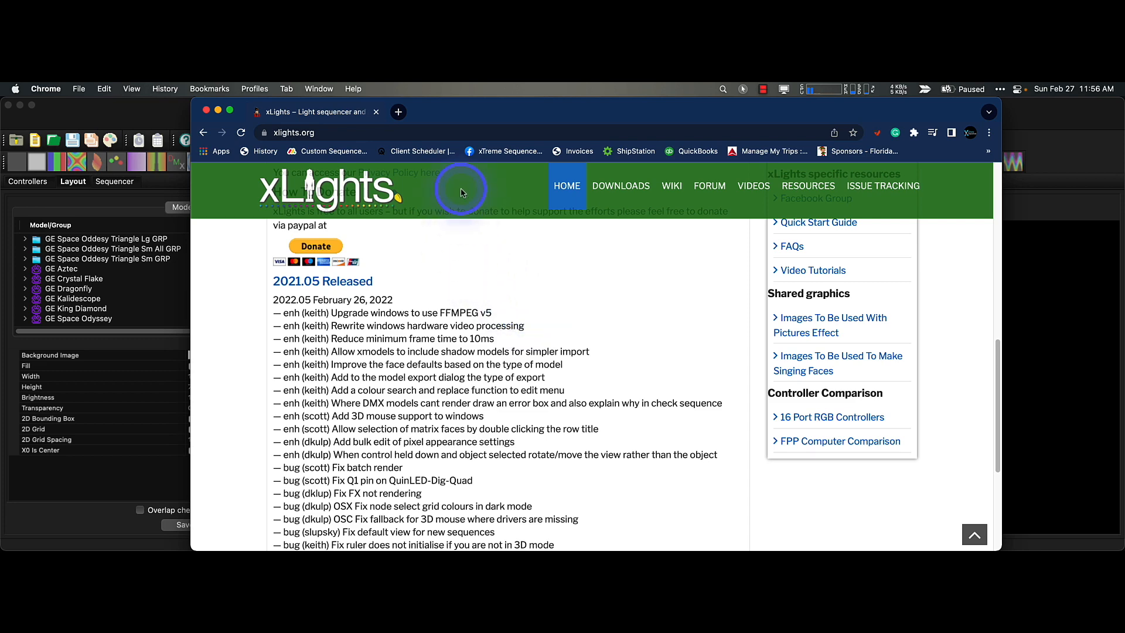
left_click_drag(461, 113, 556, 83)
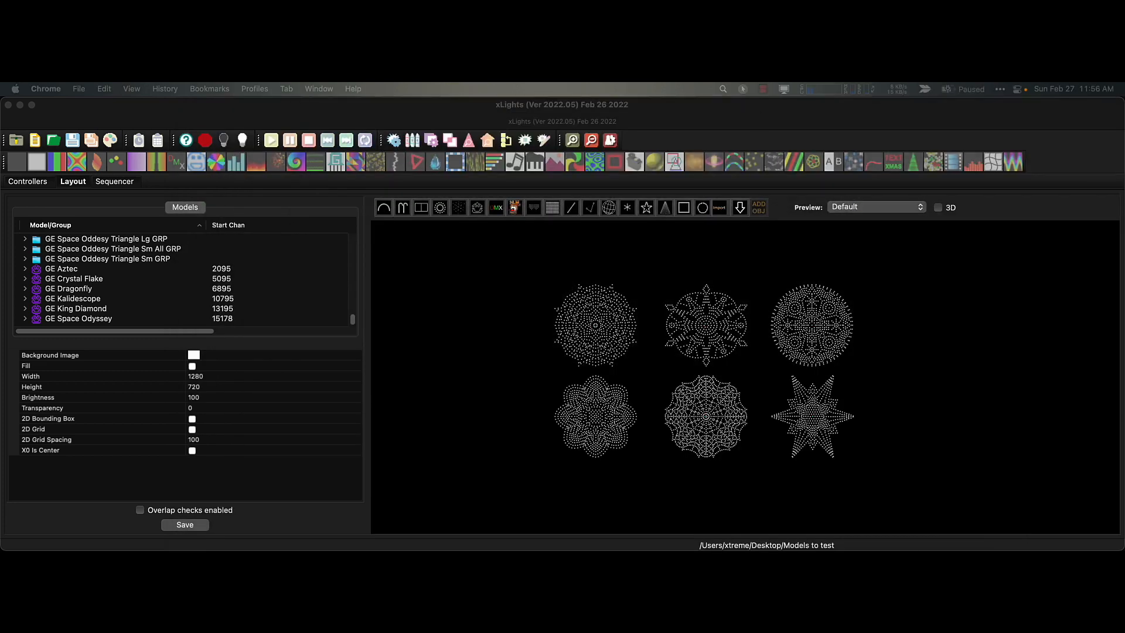
Bring up the Nutcracker Christmas V2 sequence window in xLights with its House Preview maximized.
left_click(20, 104)
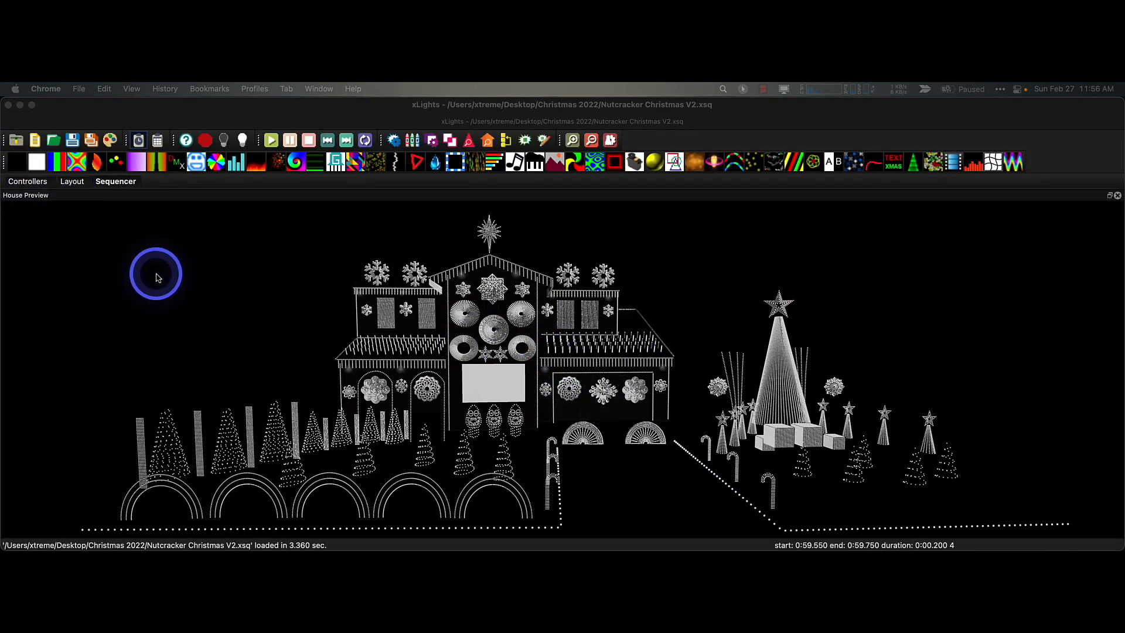
left_click(117, 182)
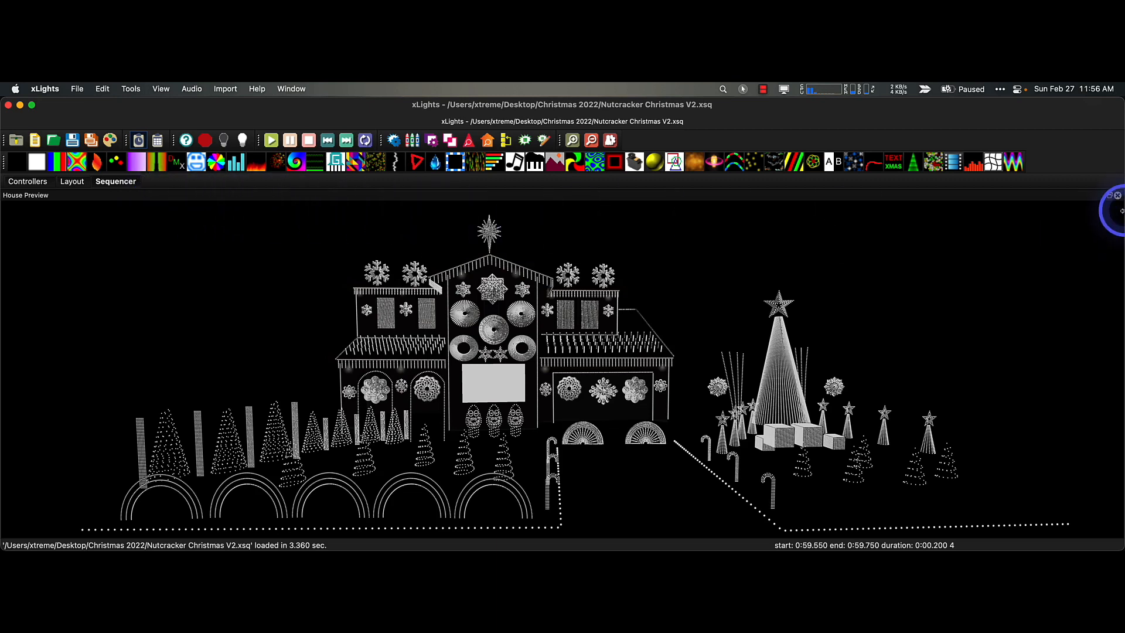
left_click(1110, 197)
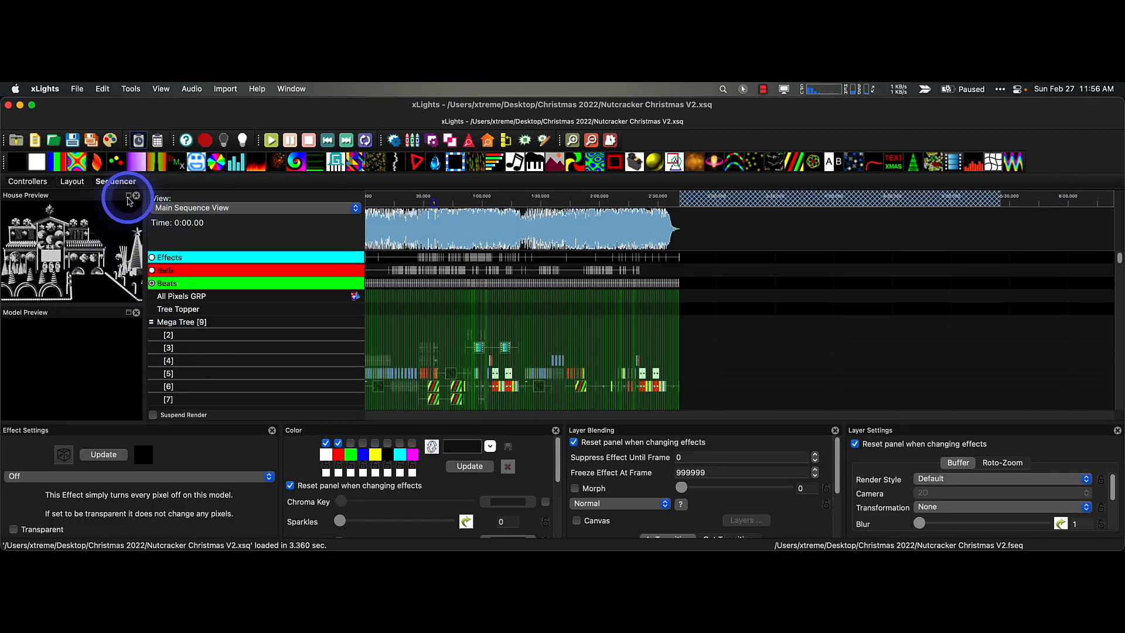
left_click(129, 196)
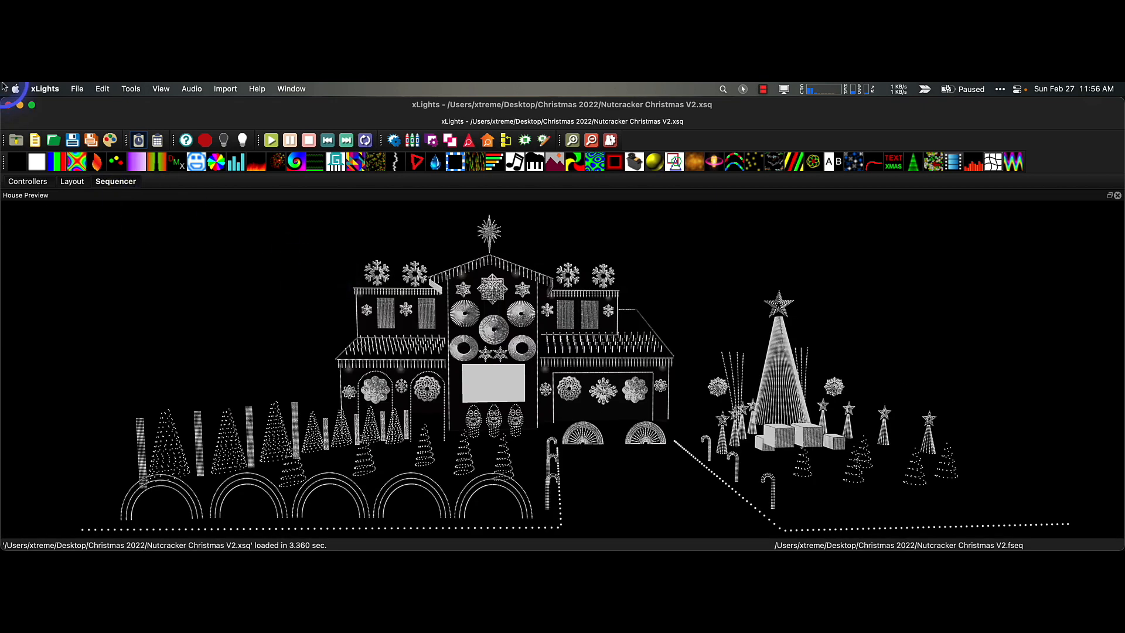
Export the house preview video to the Desktop as "Nutcracker Christmas V3 Speed TEst" and restore the House Preview to its docked size.
left_click(83, 93)
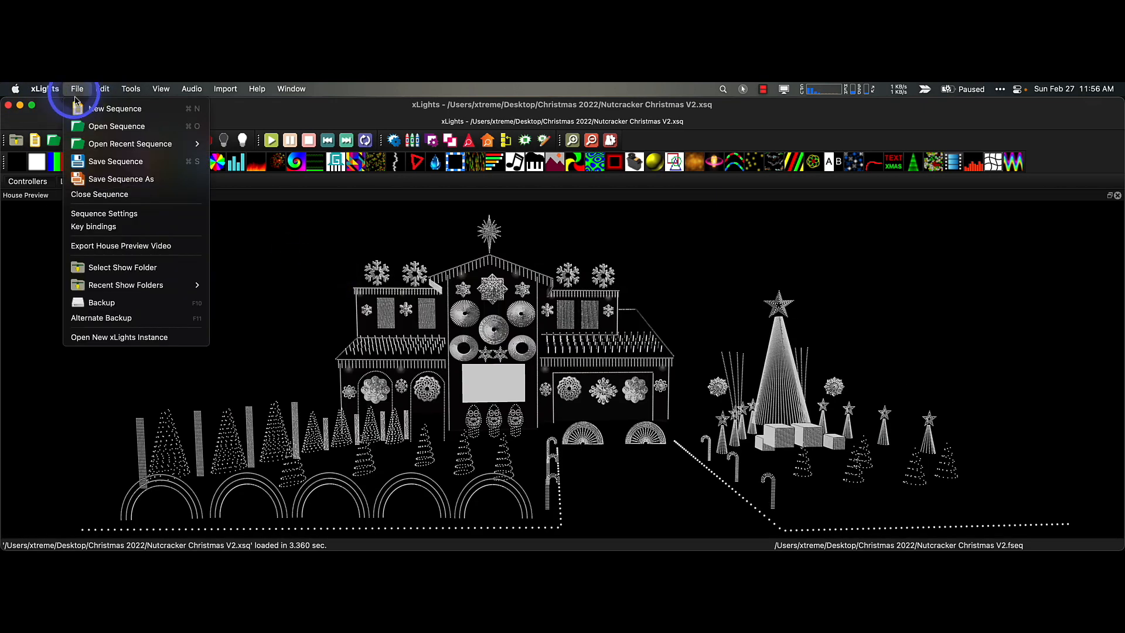
left_click(132, 246)
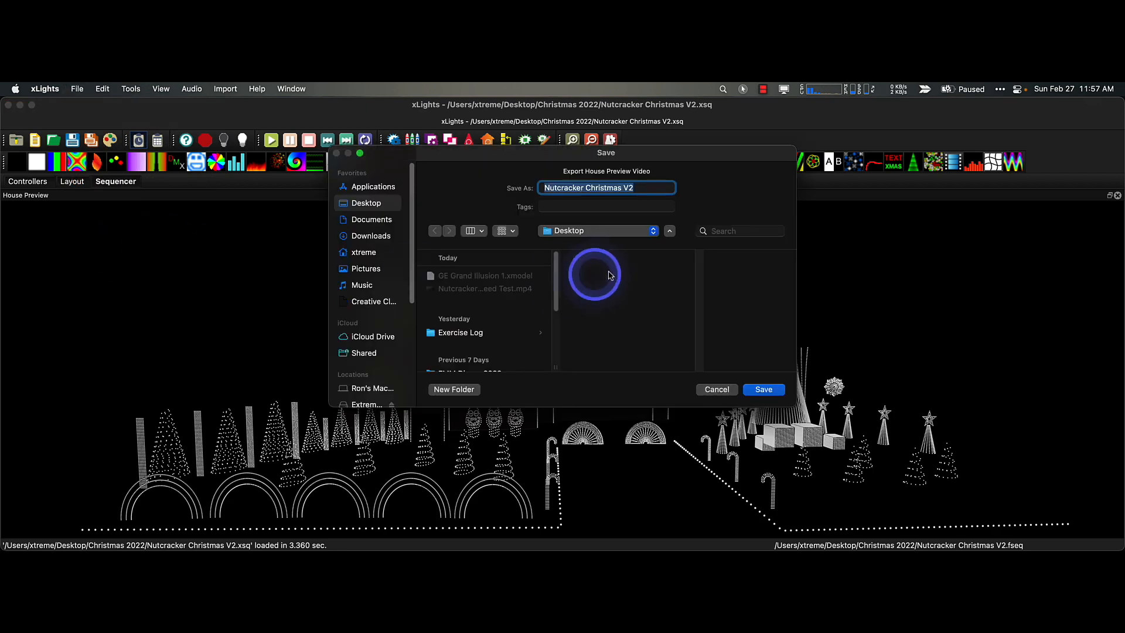
left_click(637, 189)
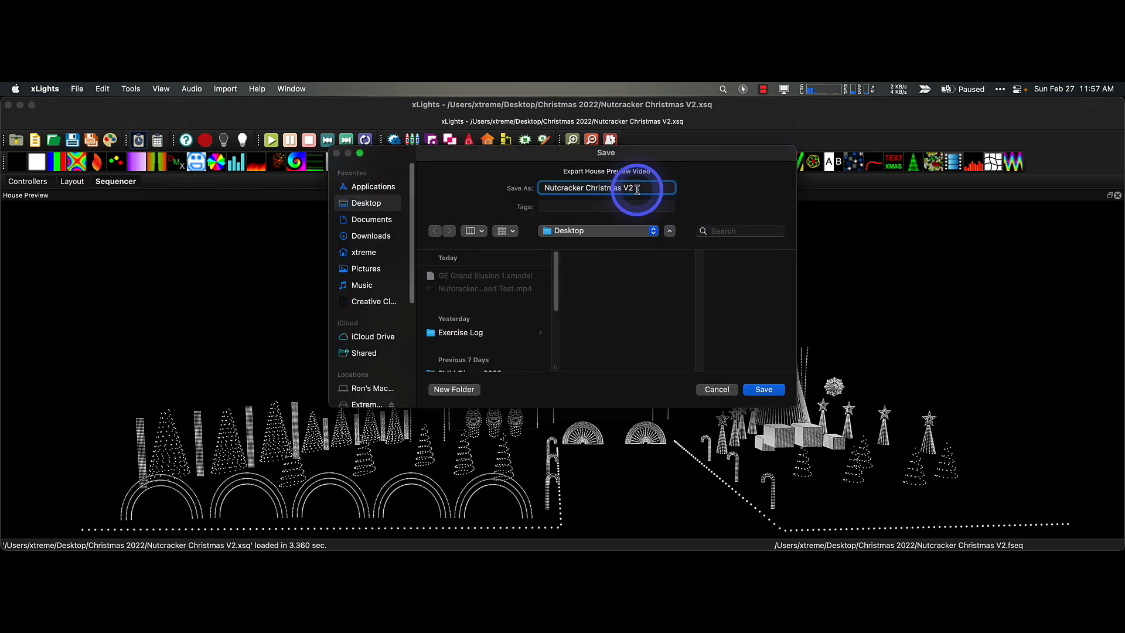
key("BackSpace")
type("3 Speed TEst")
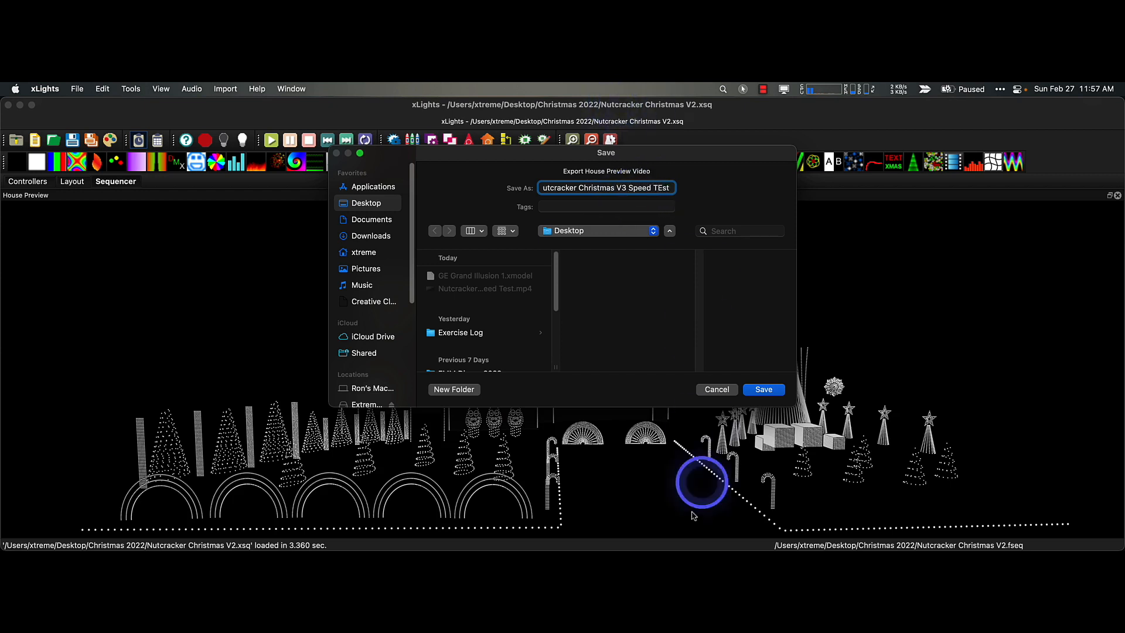
left_click(763, 390)
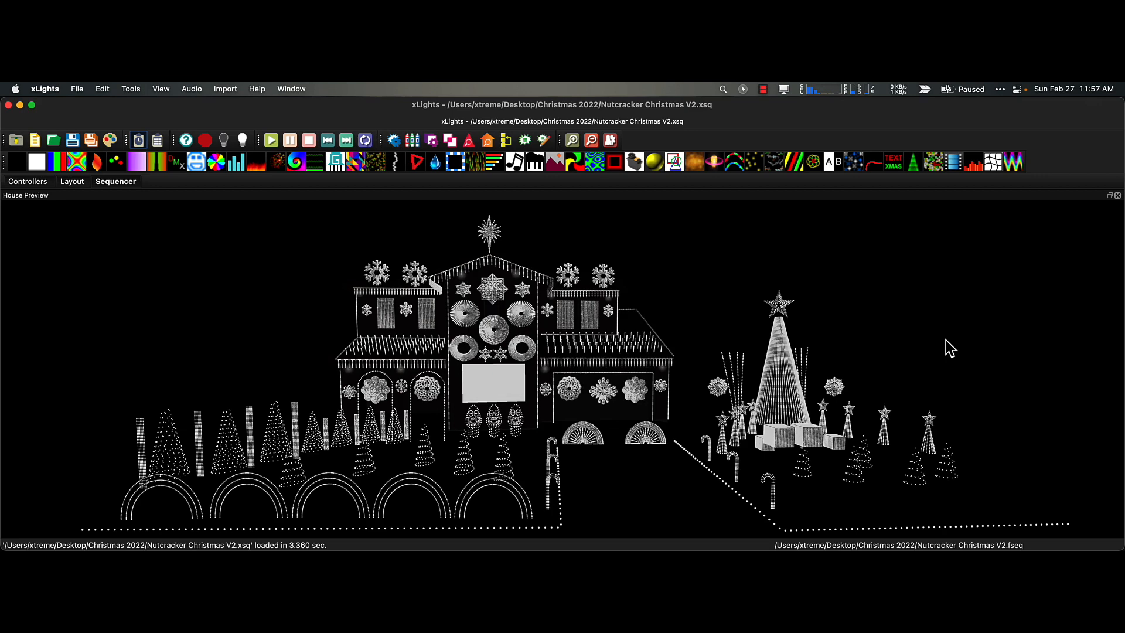
left_click(1108, 197)
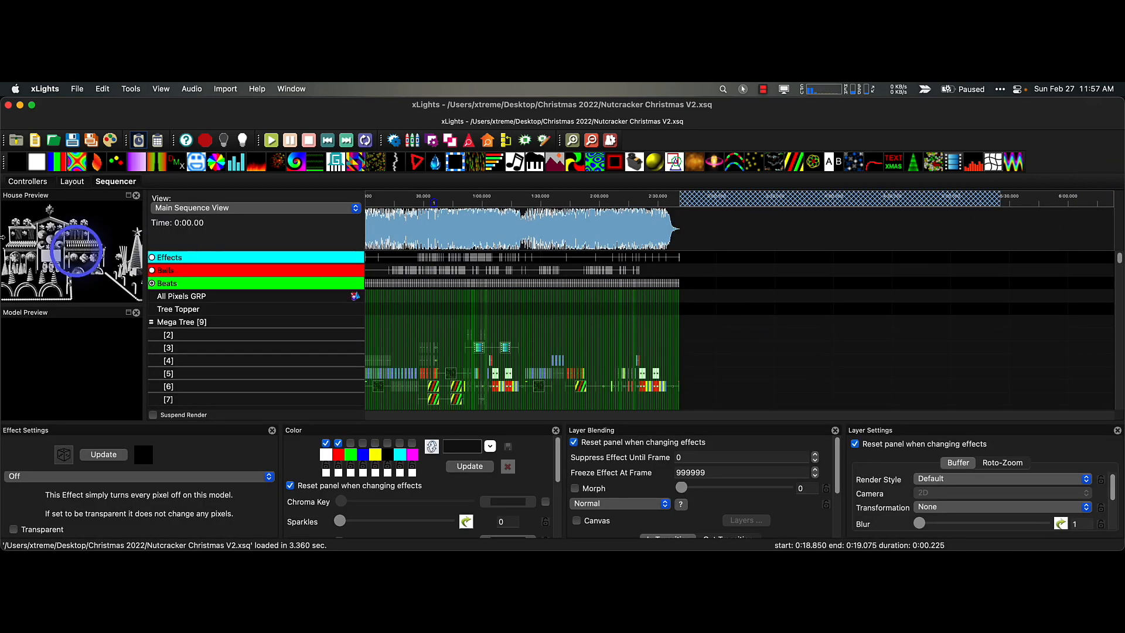
Minimise the sequence window and briefly play Nutcracker Christmas V2 Speed Test.mp4 from the desktop in Elmedia Player.
left_click(20, 105)
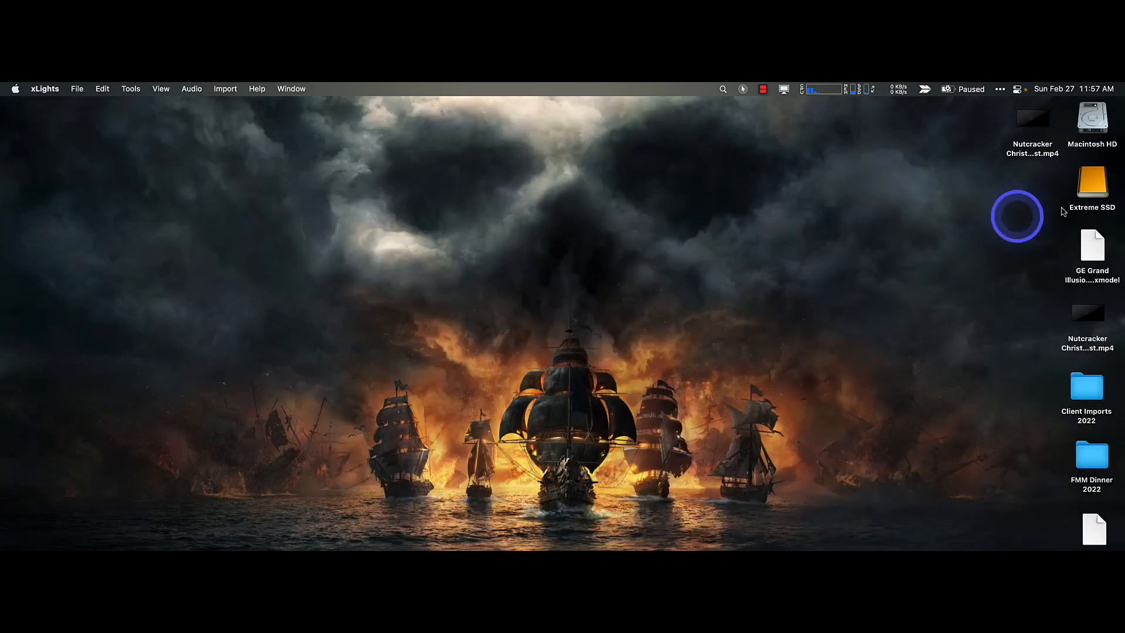
left_click(1104, 342)
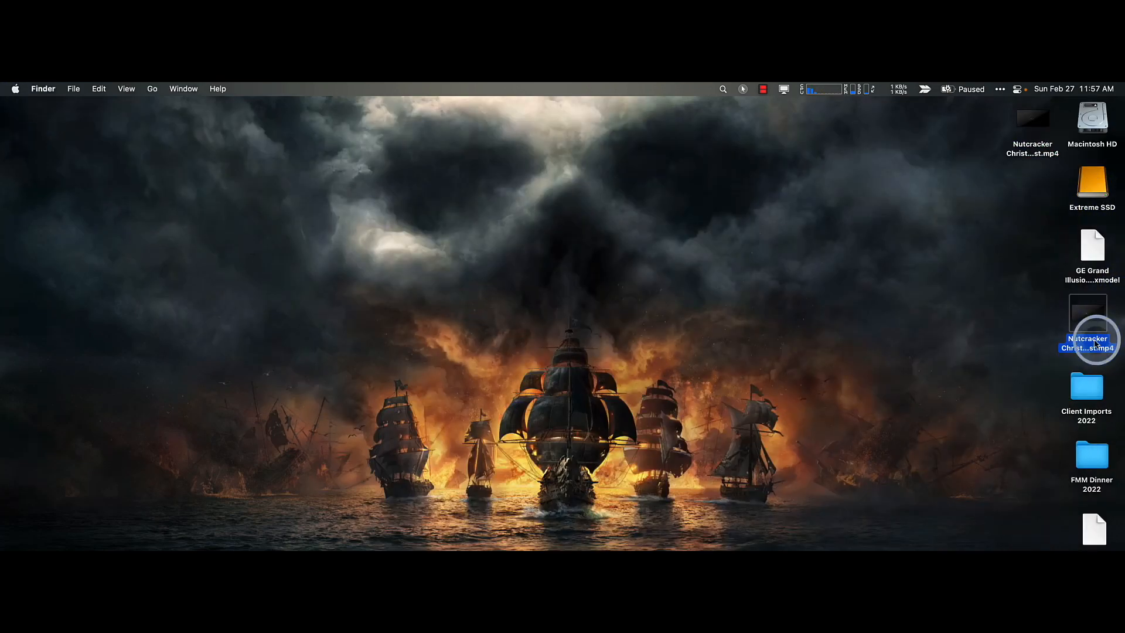
double_click(1095, 319)
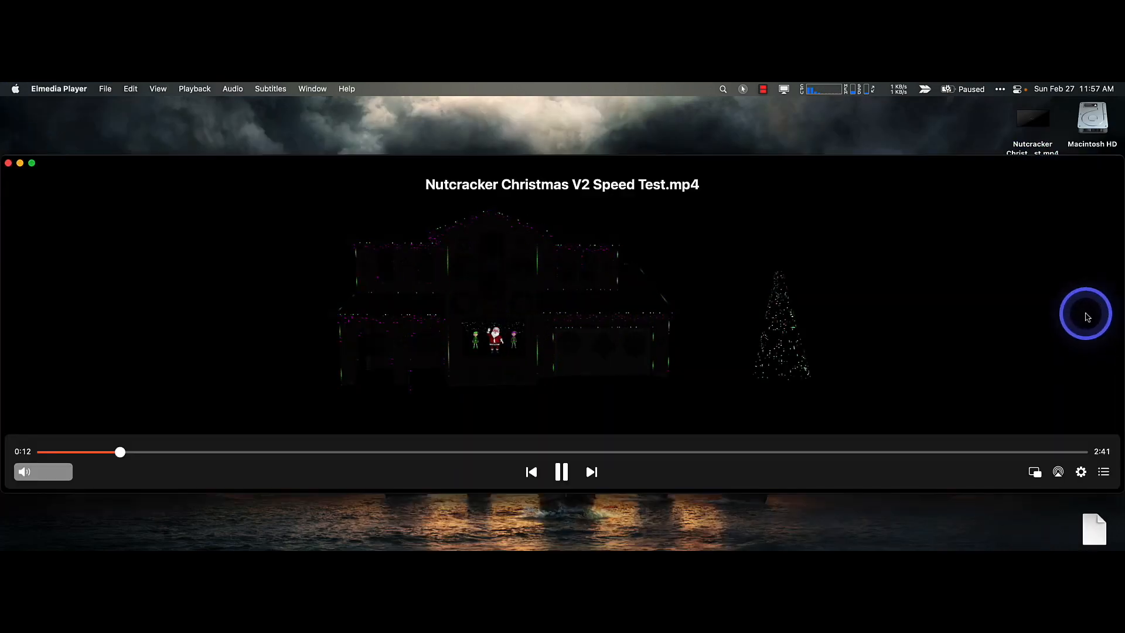
left_click(561, 471)
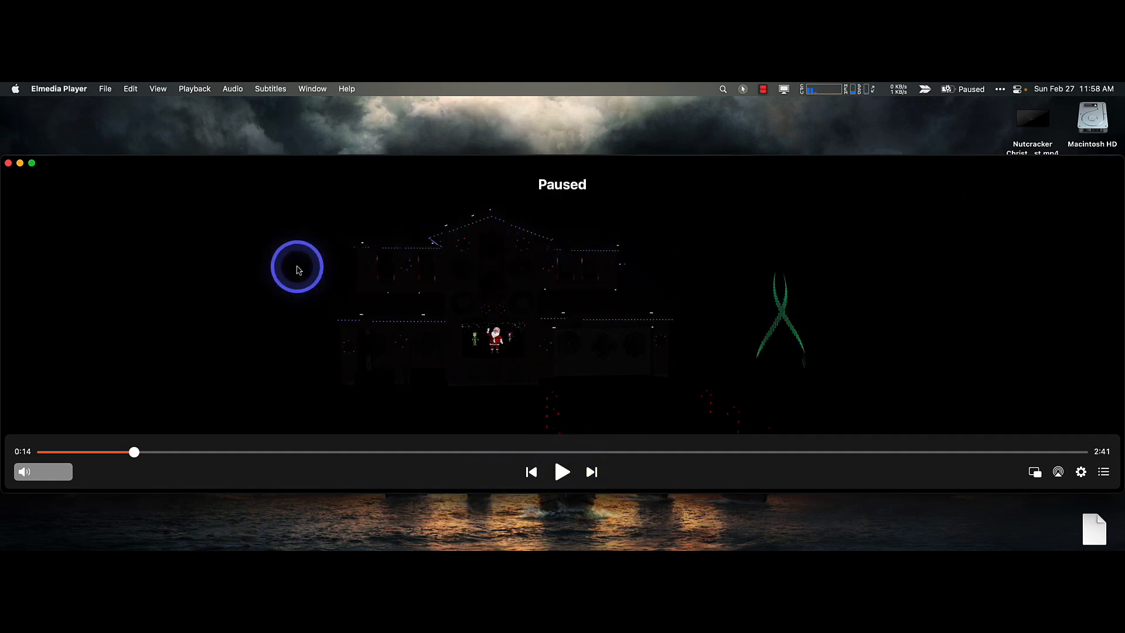
left_click(20, 164)
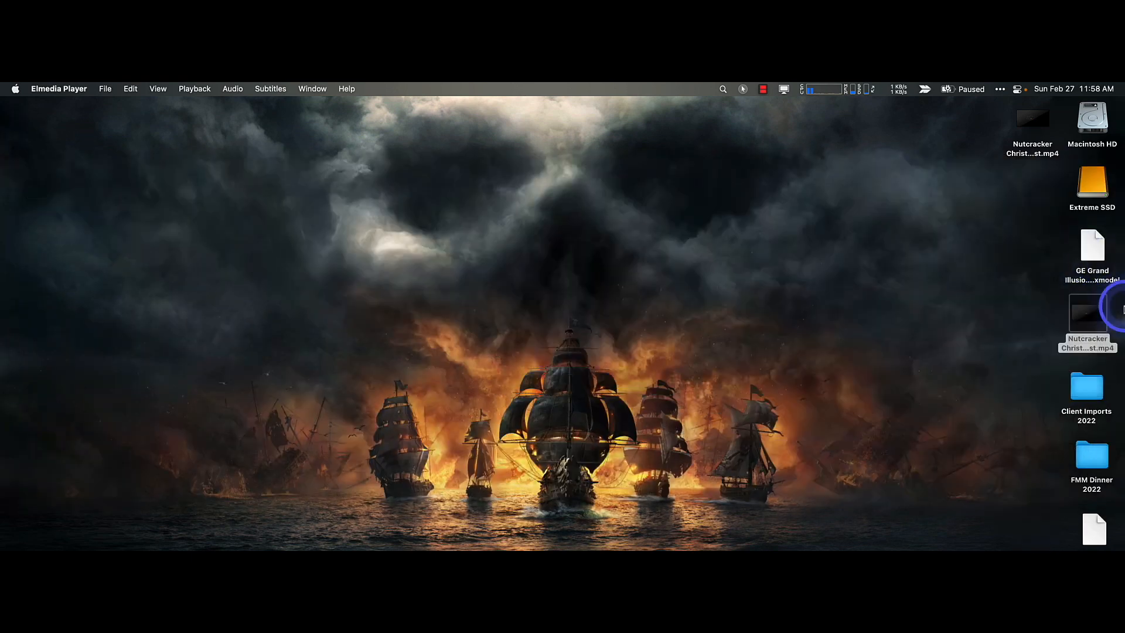
Restore the minimised xLights windows and bring the Nutcracker Christmas V2 sequence to the front, with the video player minimised.
mouse_move(422, 547)
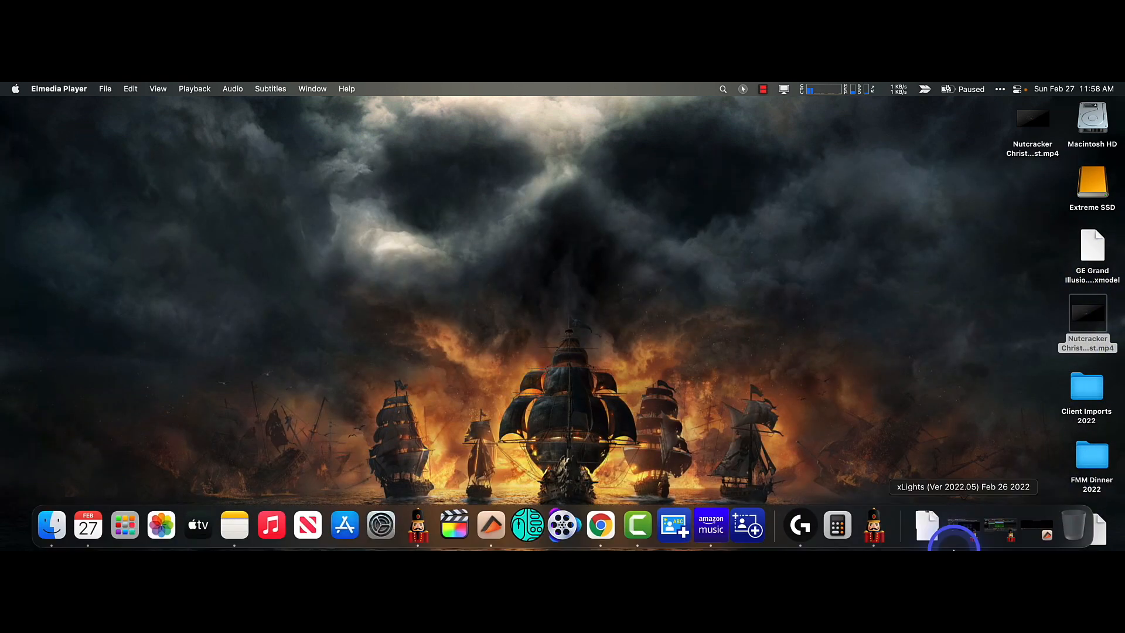
left_click(1009, 532)
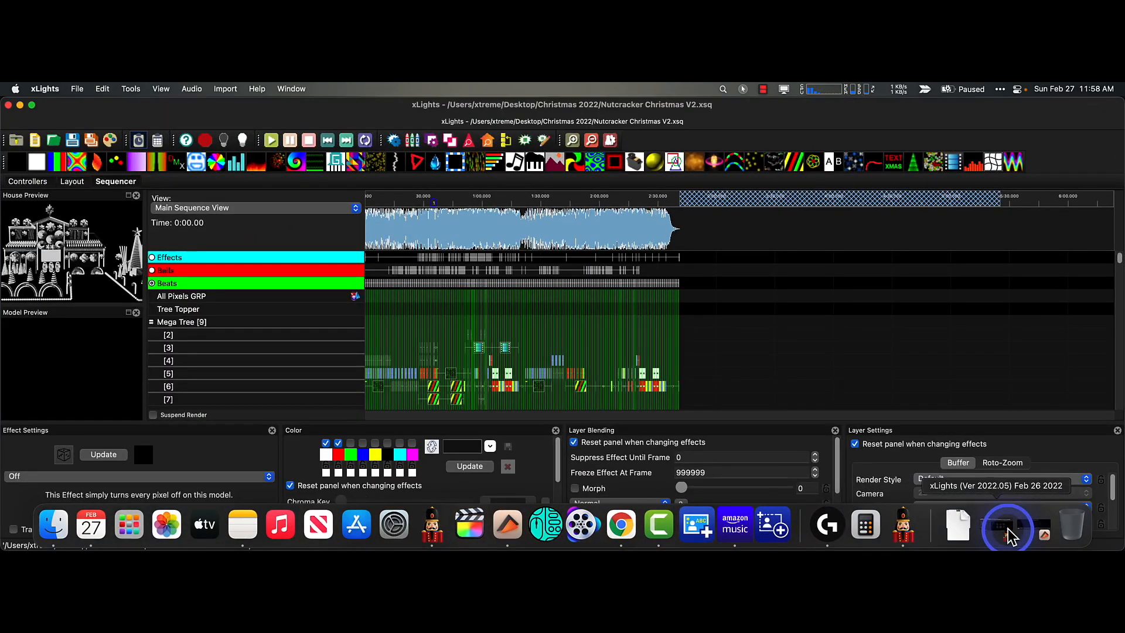
left_click(1002, 532)
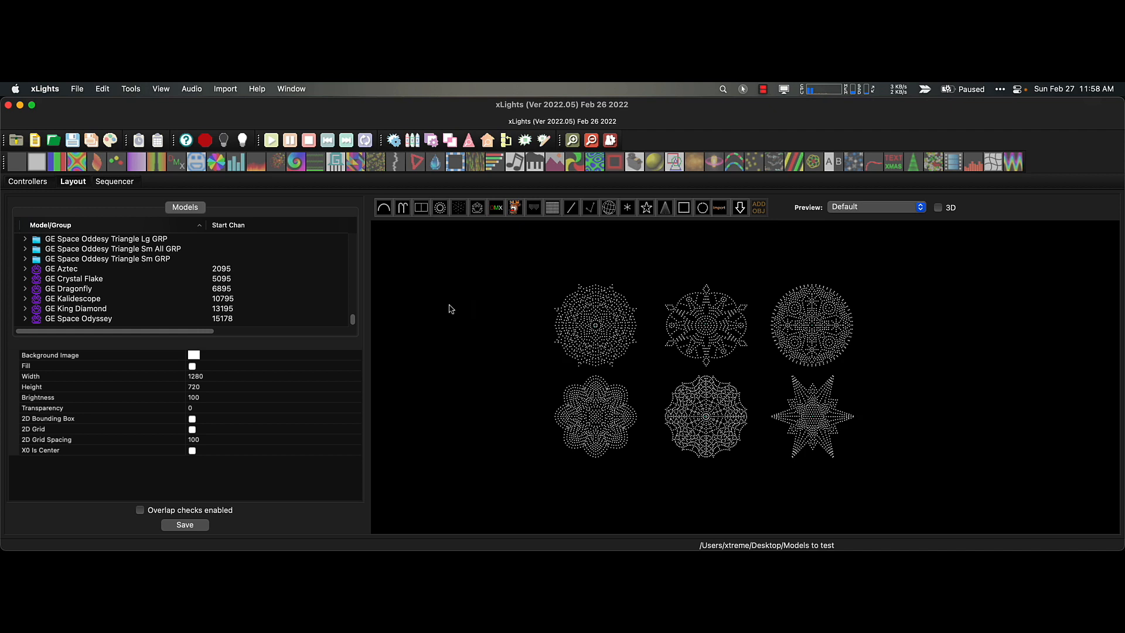
mouse_move(1029, 530)
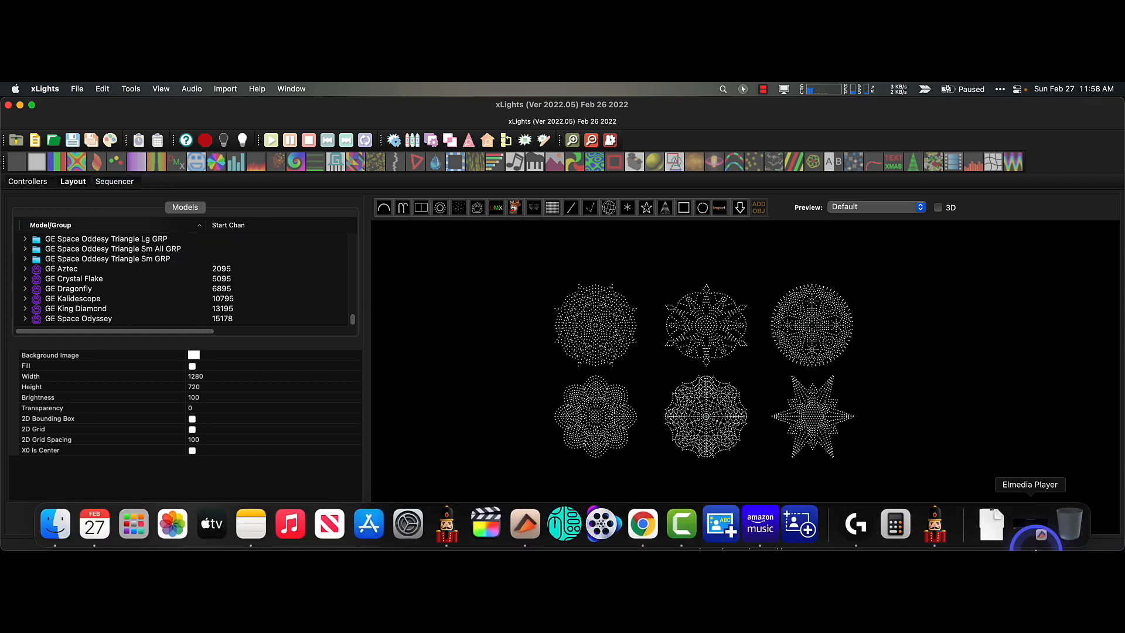
left_click(937, 535)
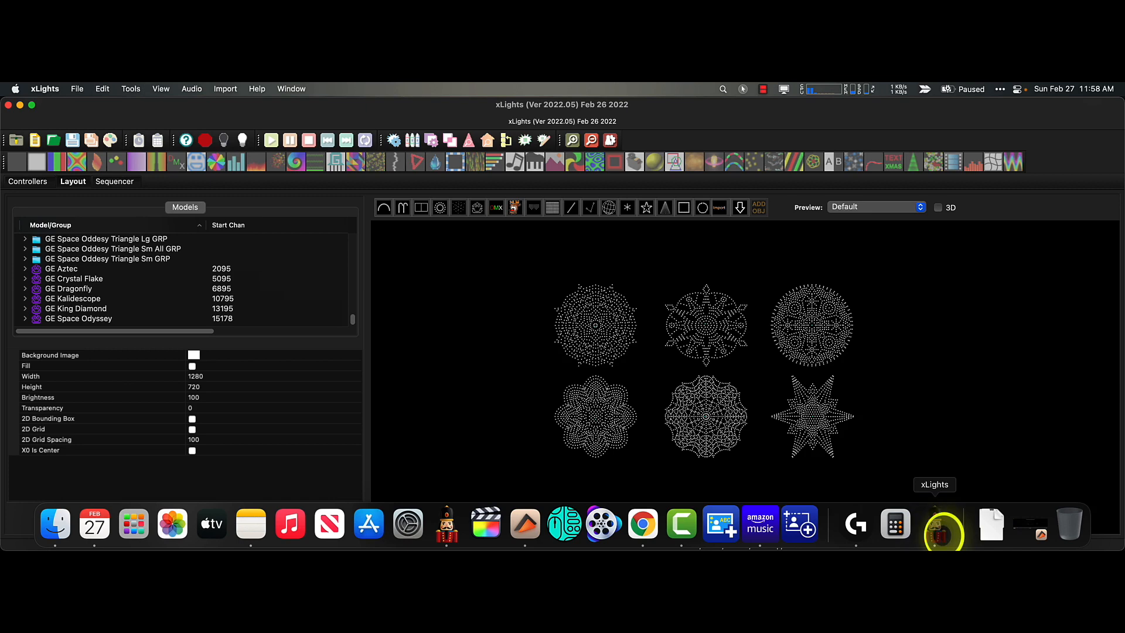
left_click(1021, 527)
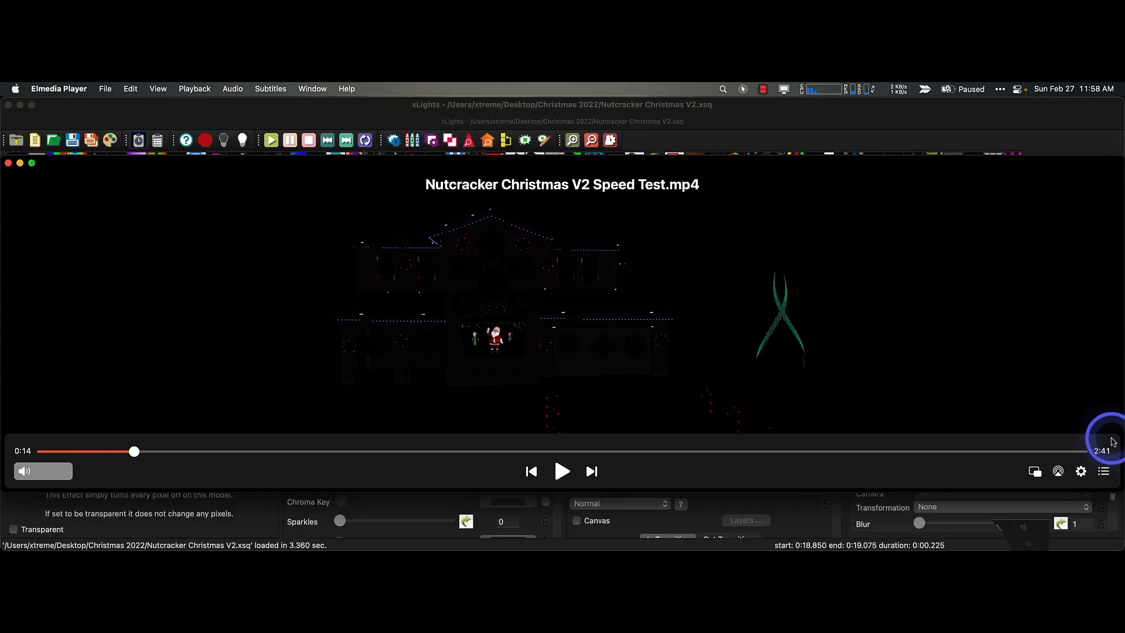
left_click(20, 163)
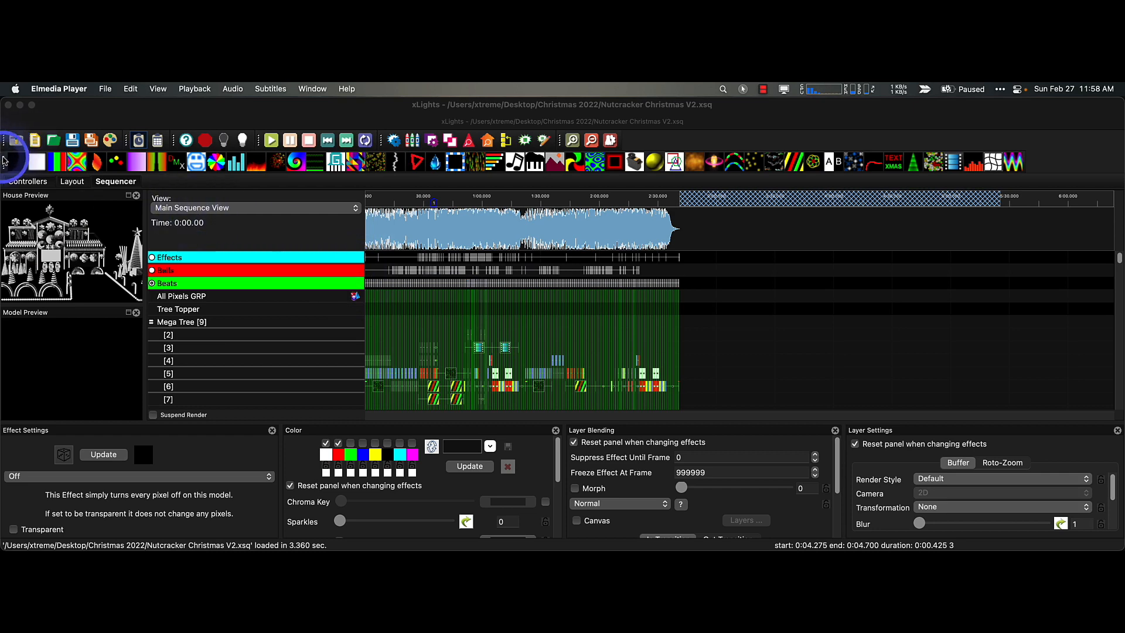
Show the show layout in 2D instead of 3D, using the All Models preview.
left_click(70, 181)
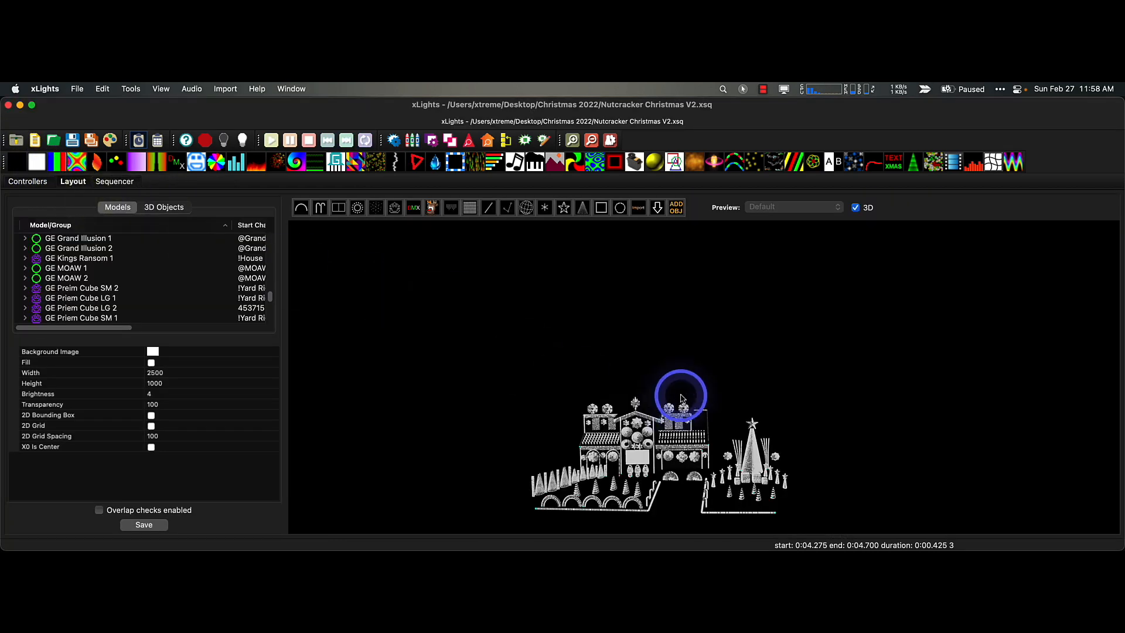
left_click(855, 207)
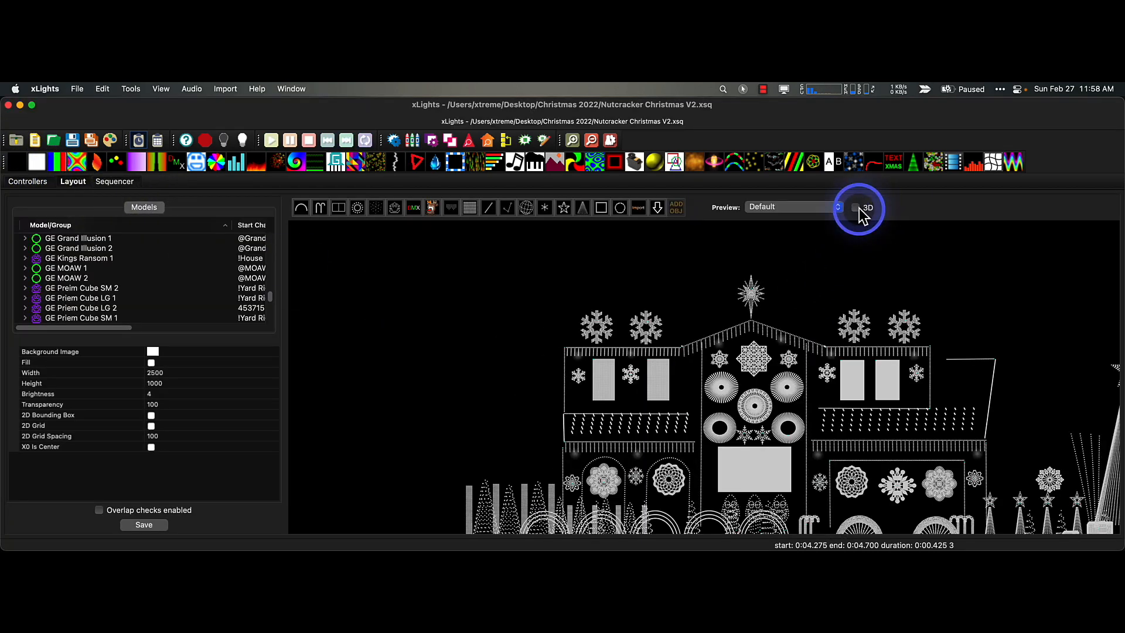
left_click(842, 210)
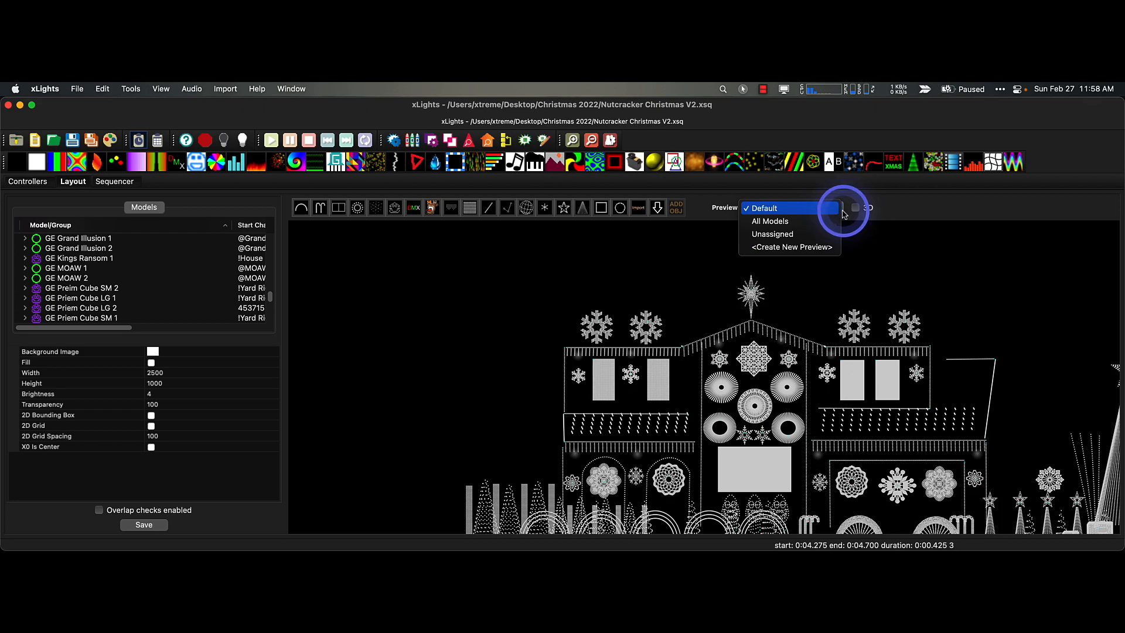
left_click(798, 223)
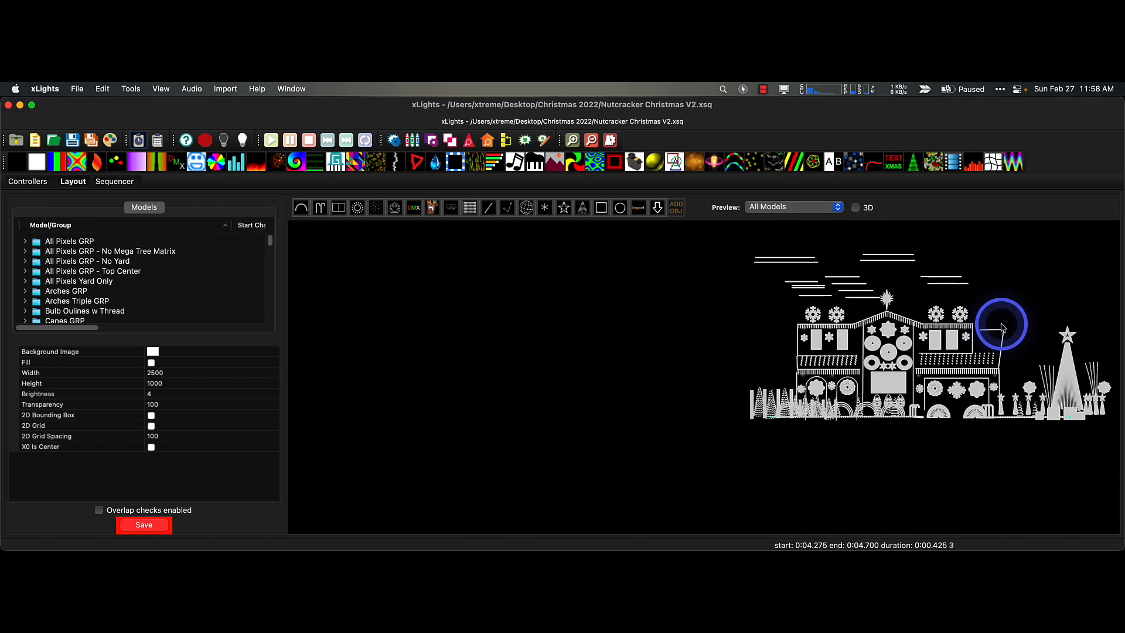
Select the GE Grand Illusion 1 circle model on the house's central gable.
scroll(843, 278, "up", 3)
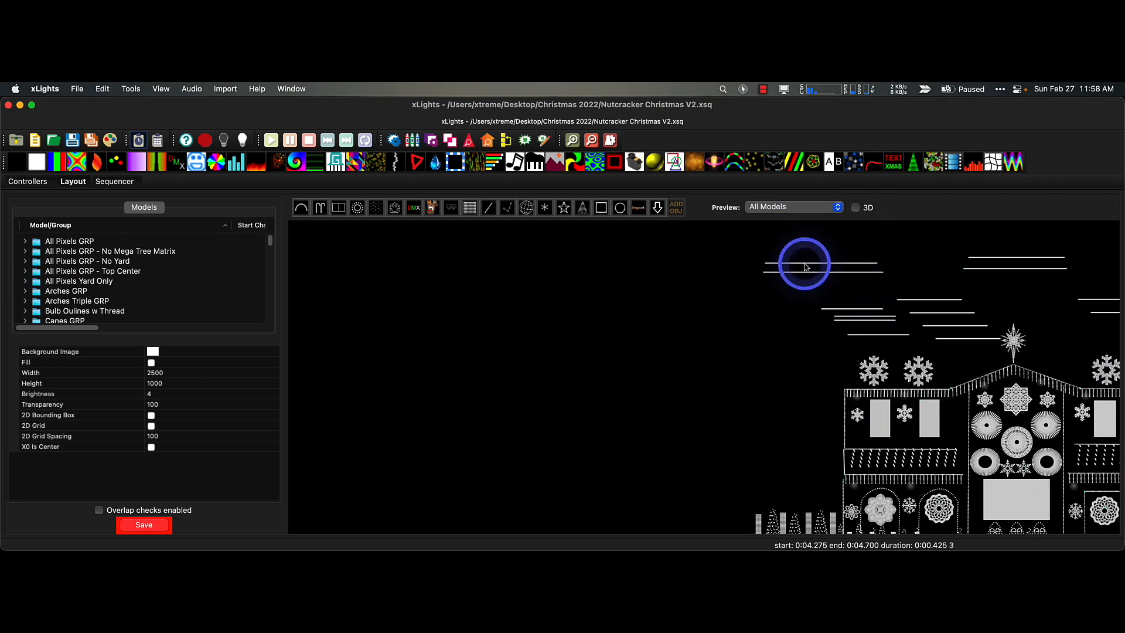
scroll(835, 327, "right", 5)
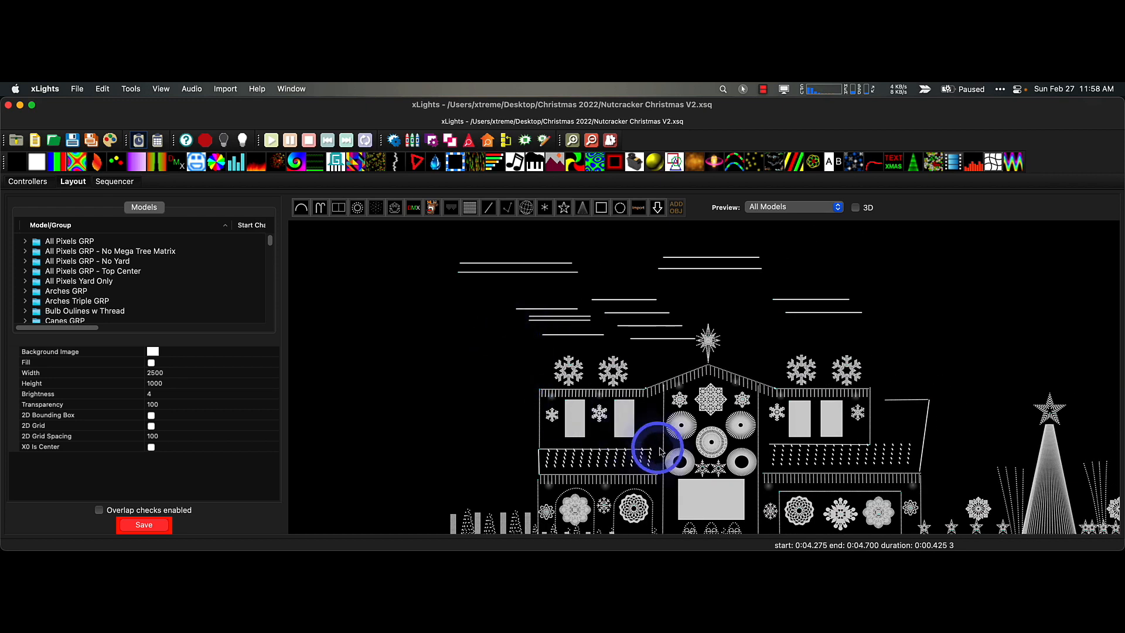
left_click(676, 422)
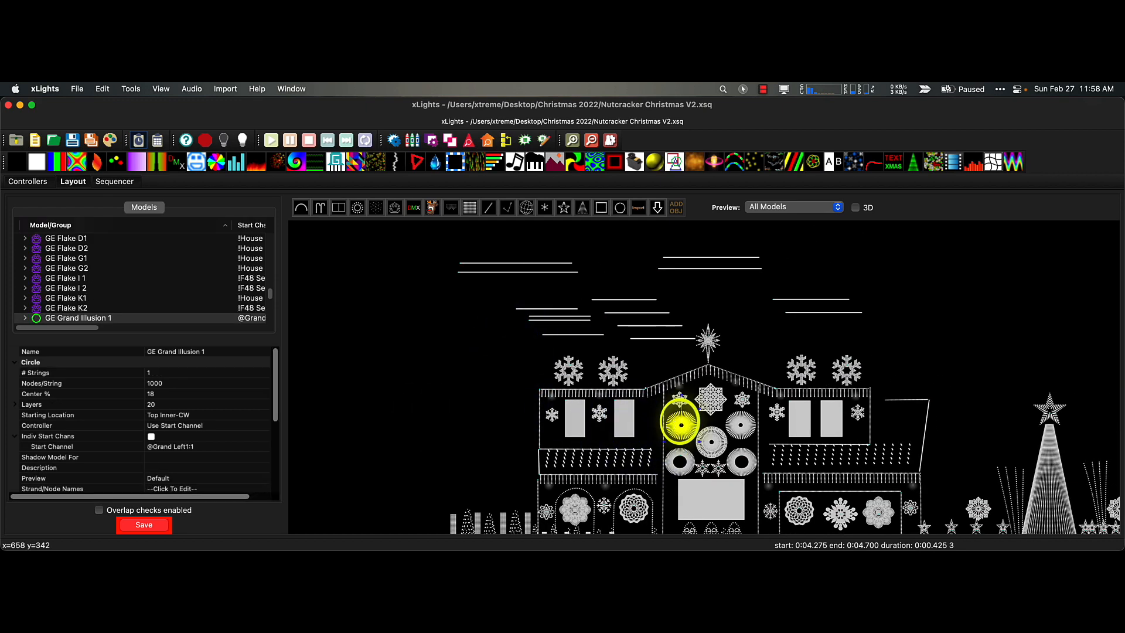
left_click(680, 427)
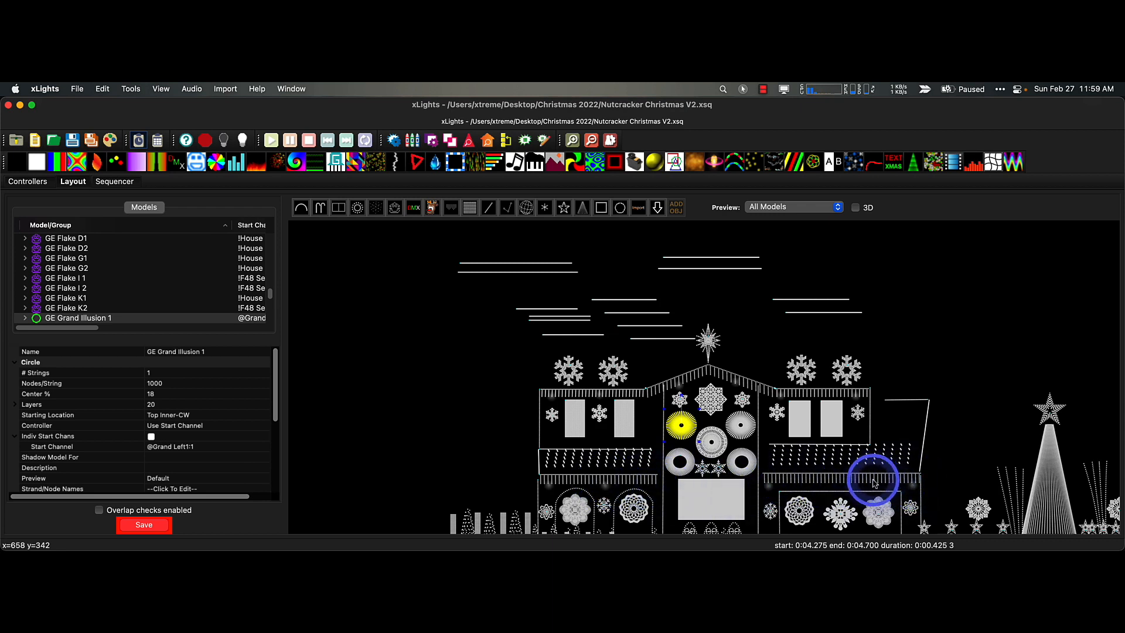
Switch the show layout from 2D back to the 3D display.
scroll(971, 388, "down", 5)
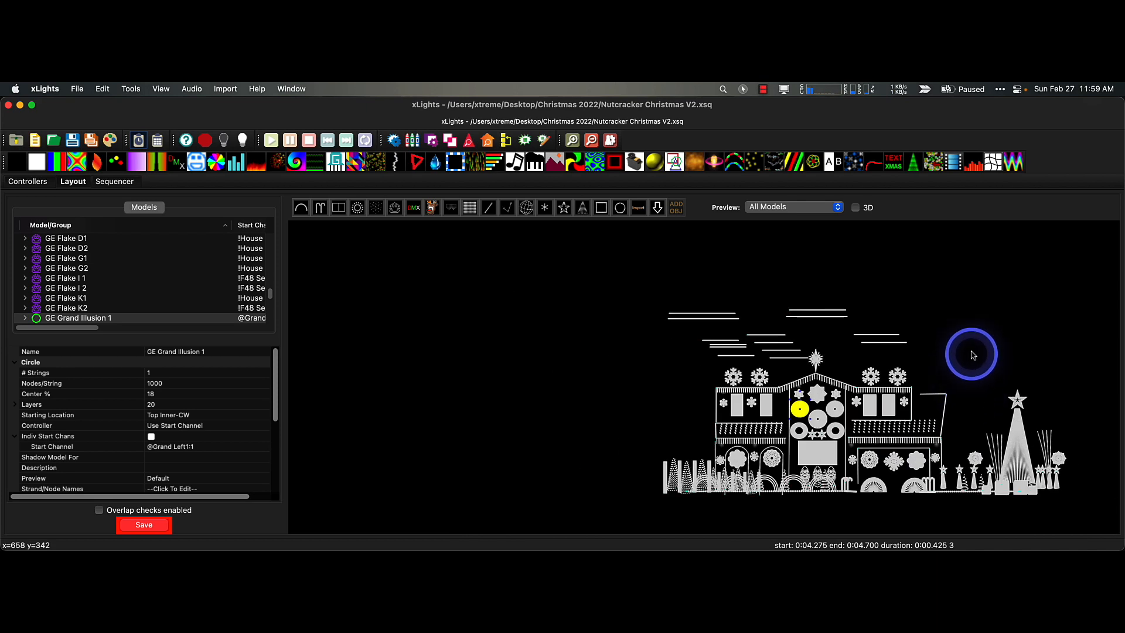
scroll(970, 345, "down", 1)
left_click_drag(970, 346, 786, 333)
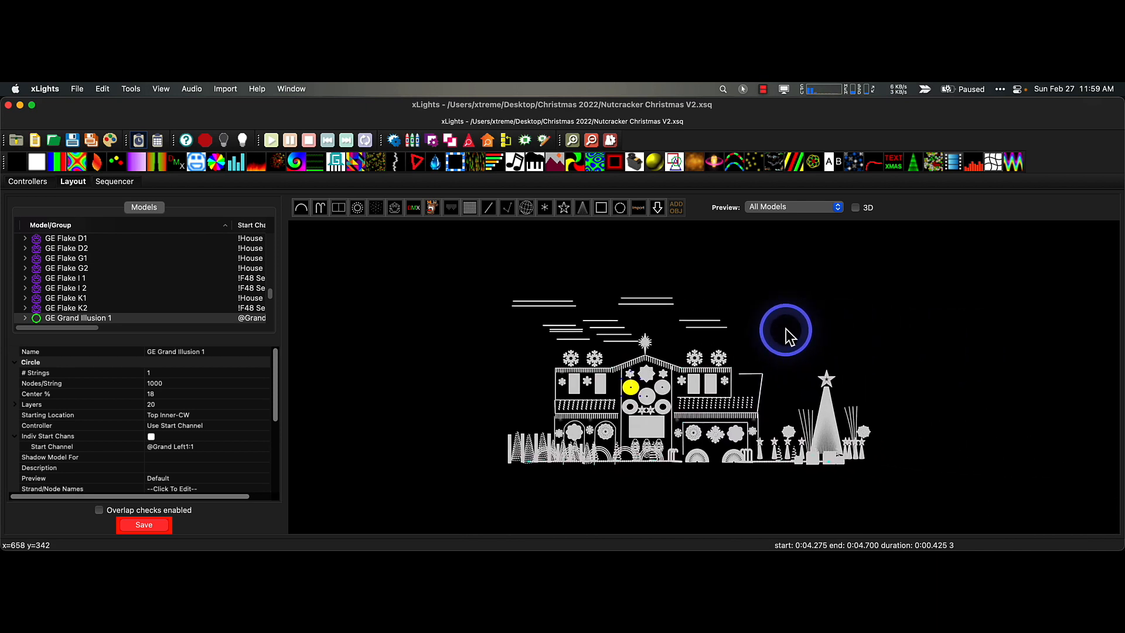
left_click(855, 208)
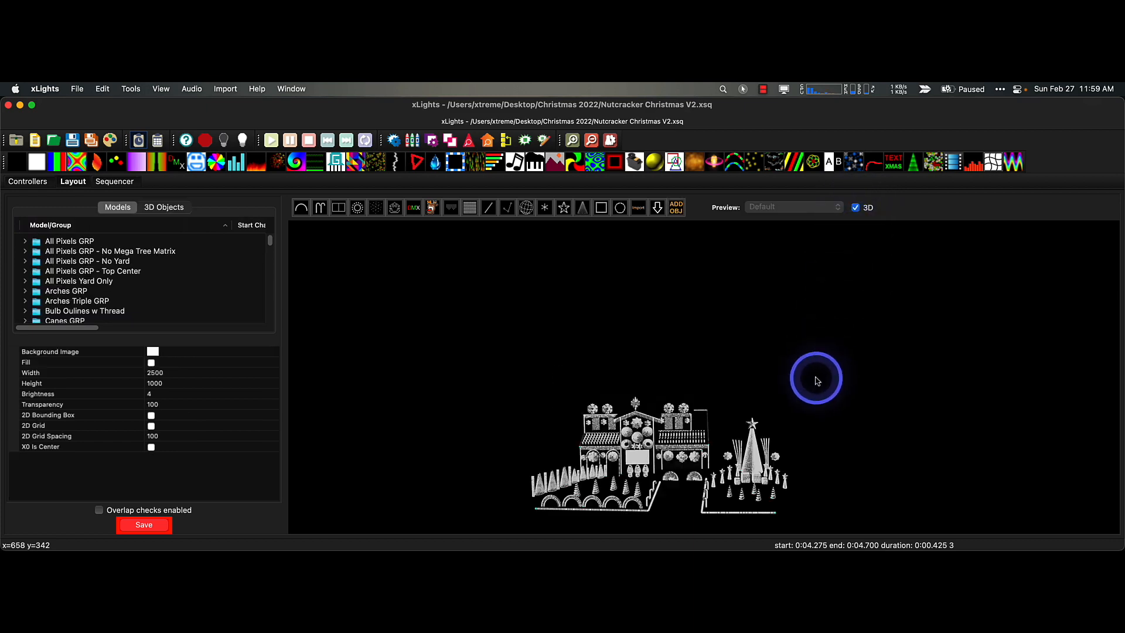
scroll(817, 380, "up", 10)
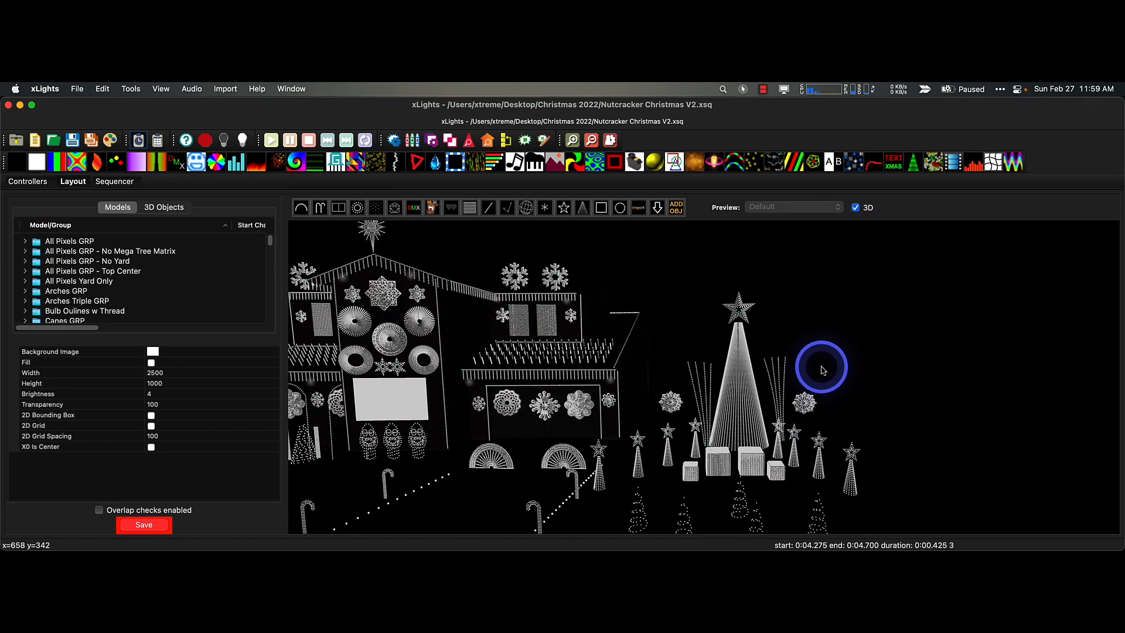
left_click_drag(821, 368, 978, 373)
scroll(712, 409, "down", 8)
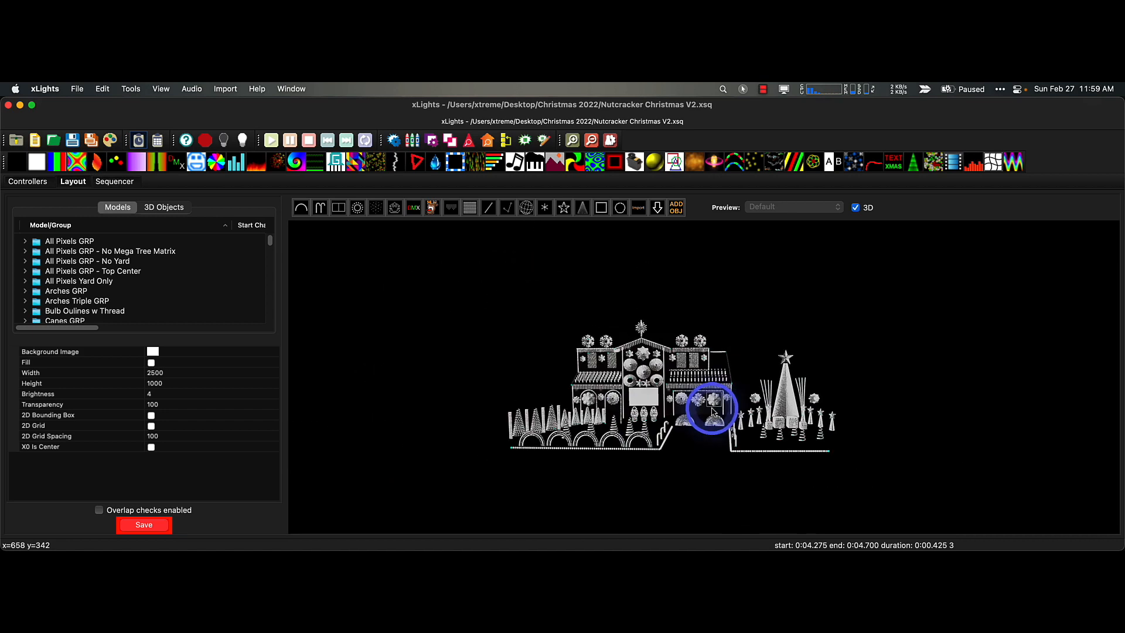
scroll(711, 410, "up", 5)
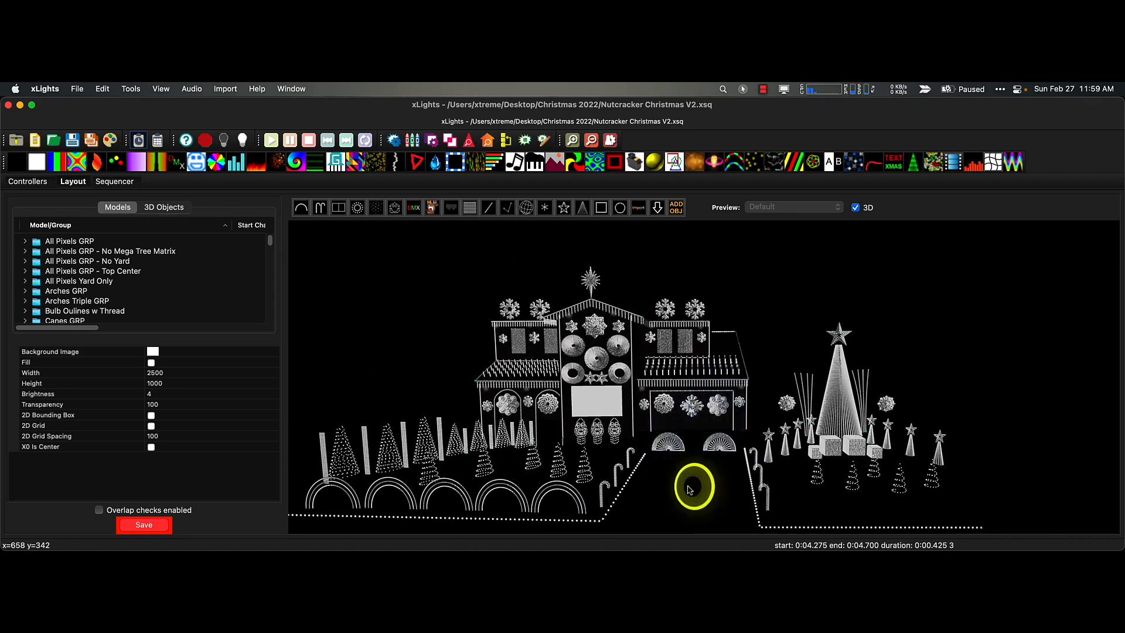
Export the GE Grand Illusion 1 circle as an xLights model to the Desktop under its own name, replacing the existing file.
left_click(567, 335)
right_click(570, 342)
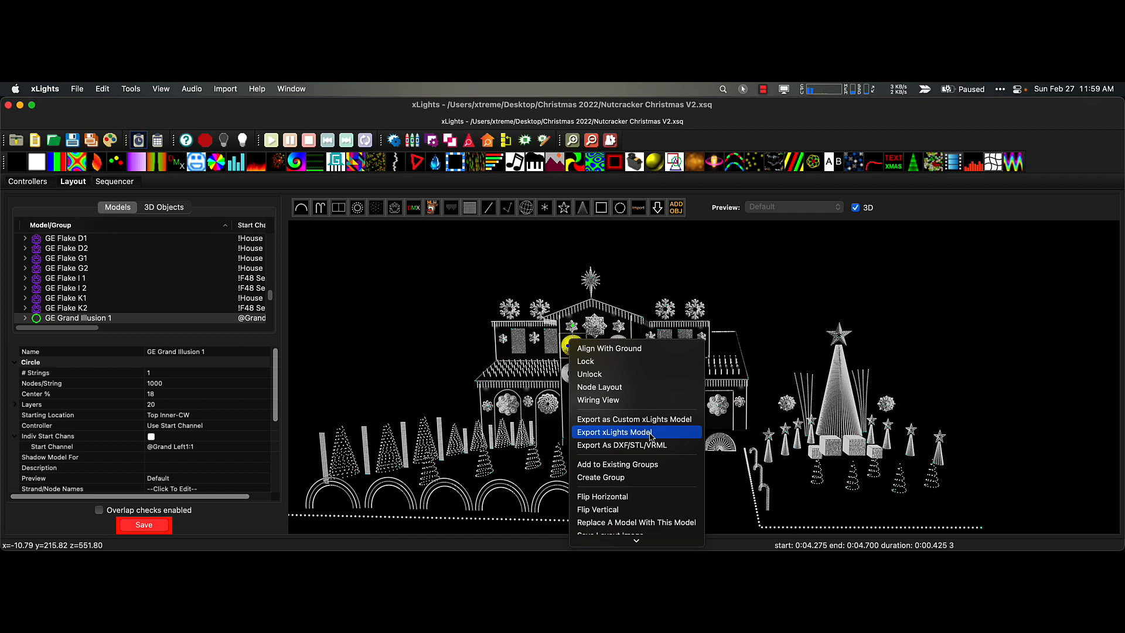
scroll(650, 436, "down", 5)
scroll(653, 440, "down", 1)
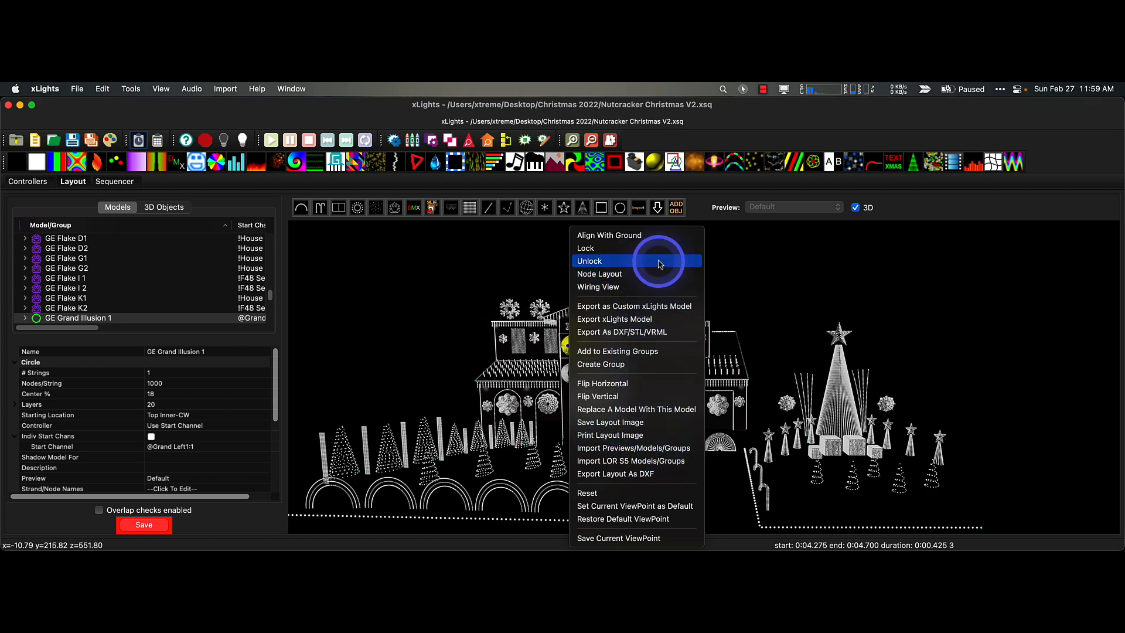
left_click(642, 321)
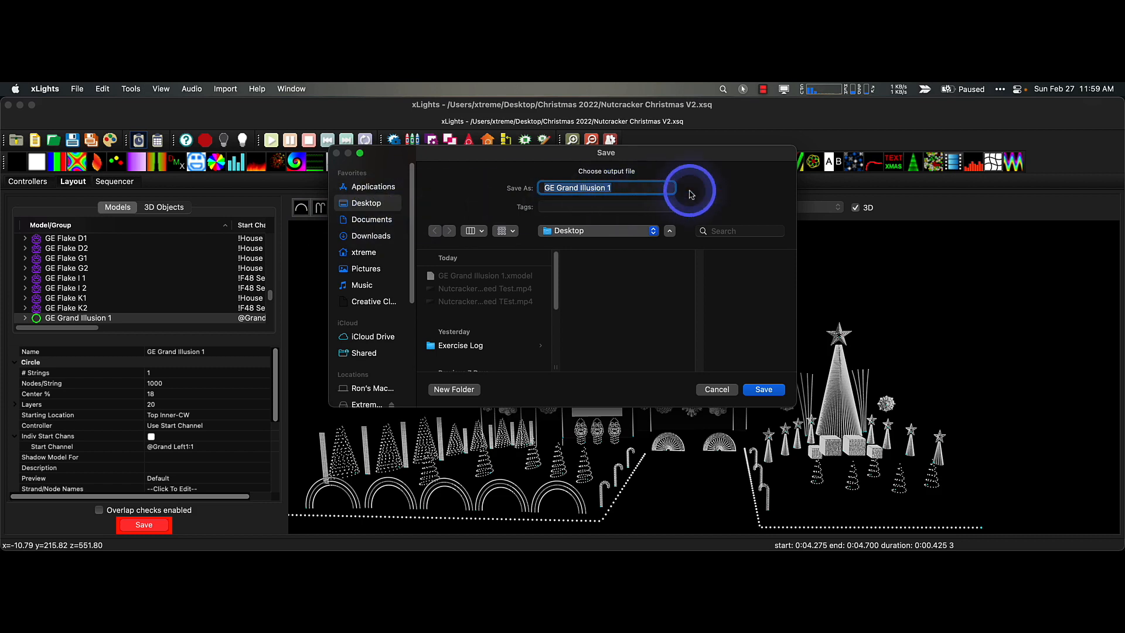
left_click(764, 389)
left_click(576, 335)
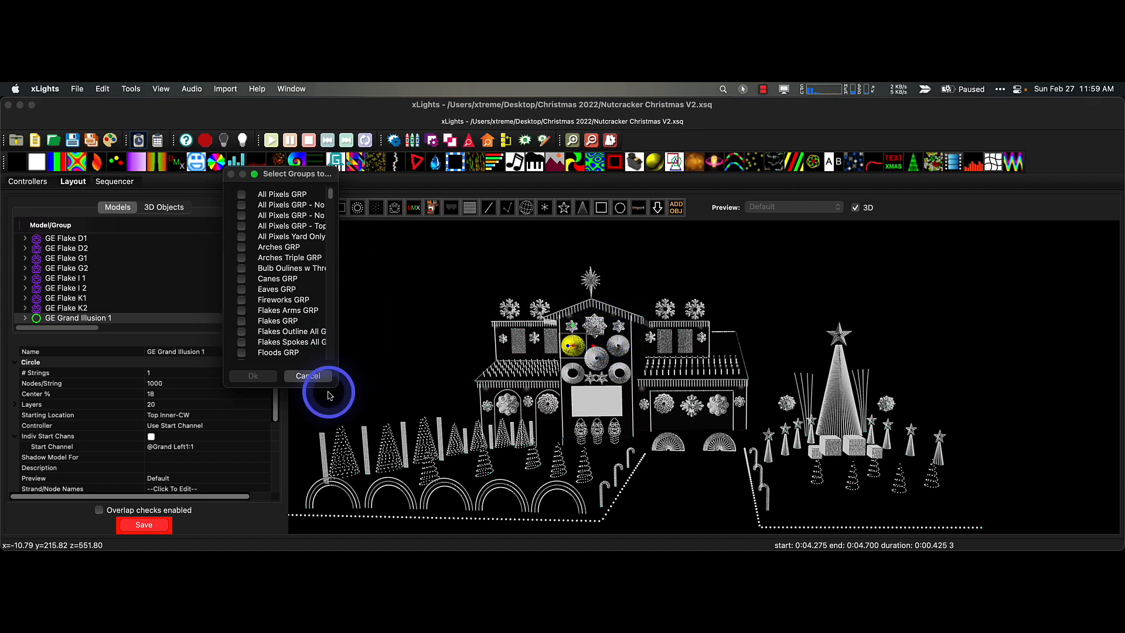
Enlarge the group export dialog and look through the groups that can be included with the model.
left_click_drag(339, 384, 602, 487)
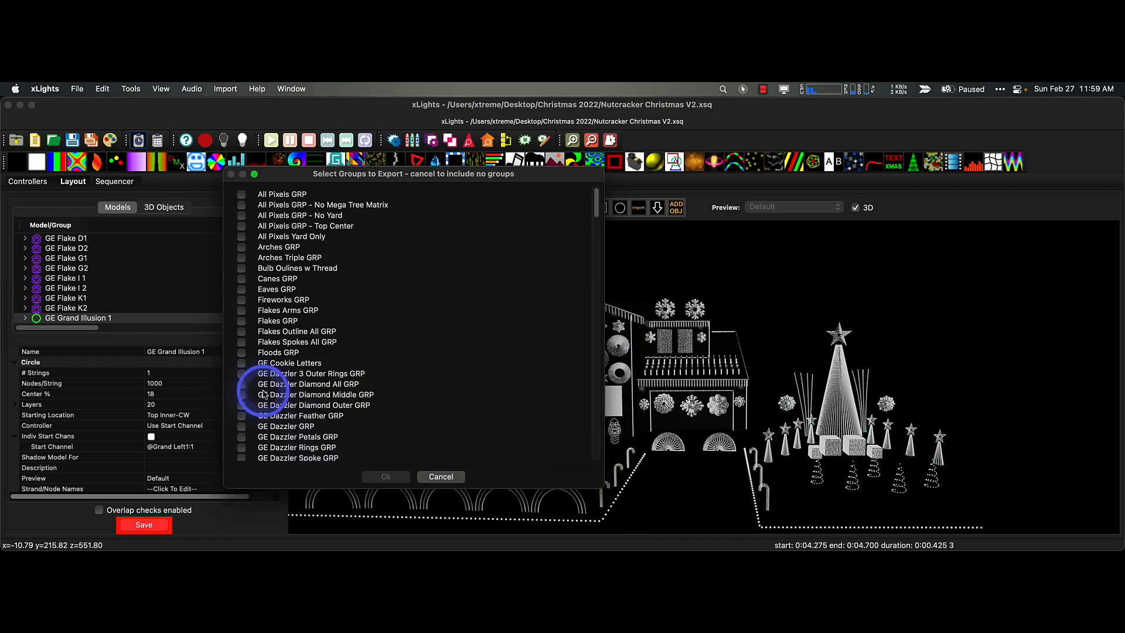
scroll(266, 392, "down", 9)
scroll(274, 394, "down", 2)
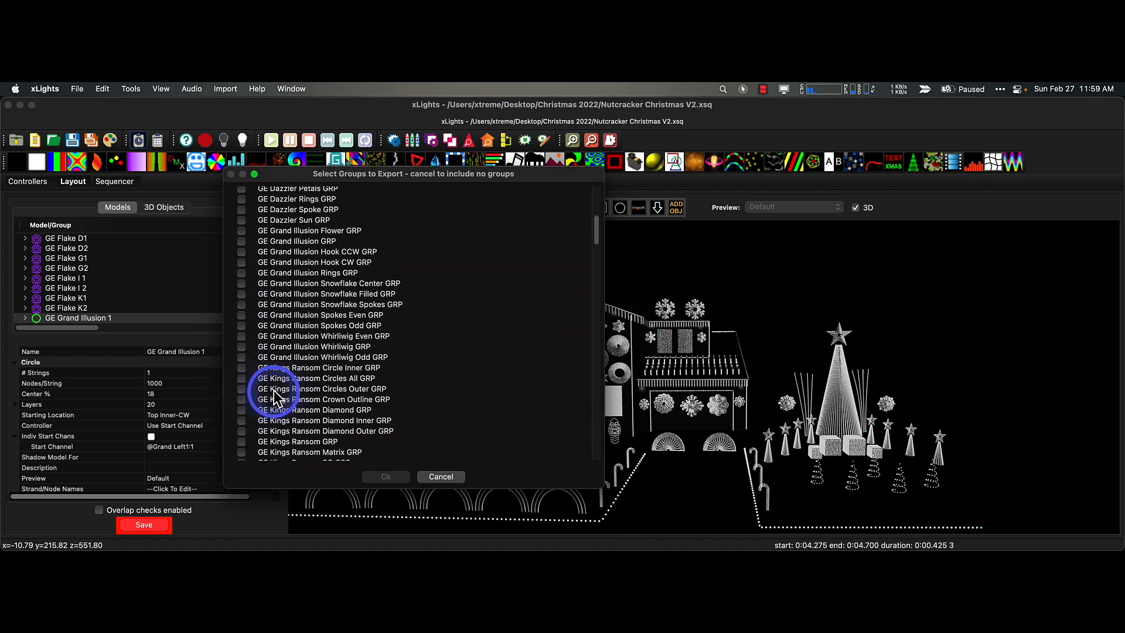
scroll(275, 398, "down", 3)
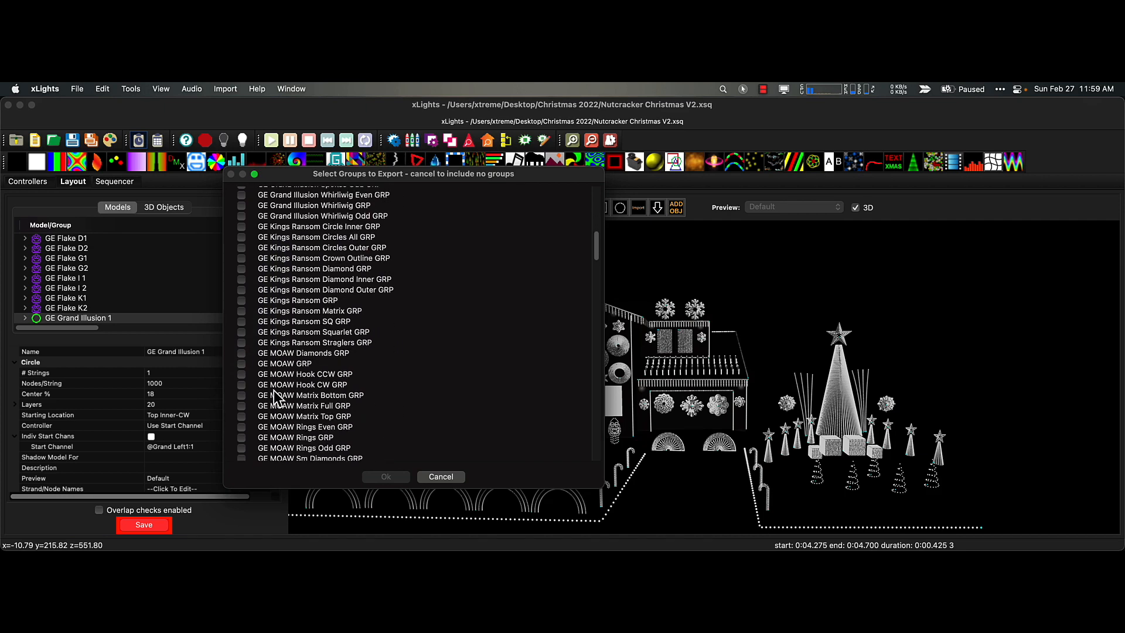
scroll(274, 392, "down", 3)
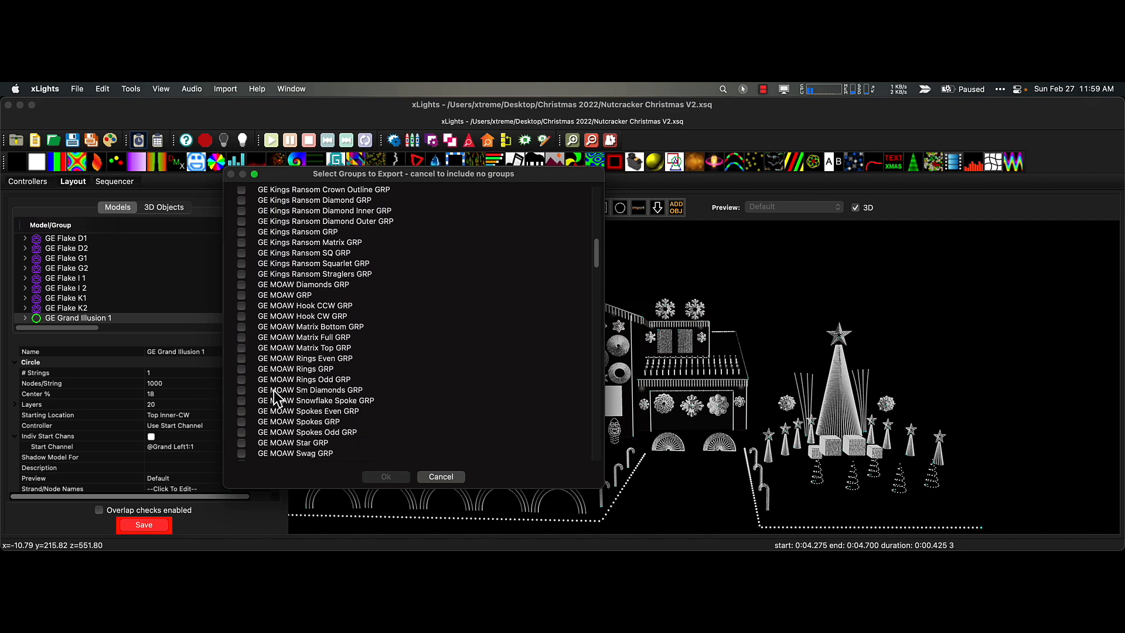
scroll(274, 392, "up", 5)
scroll(275, 398, "up", 10)
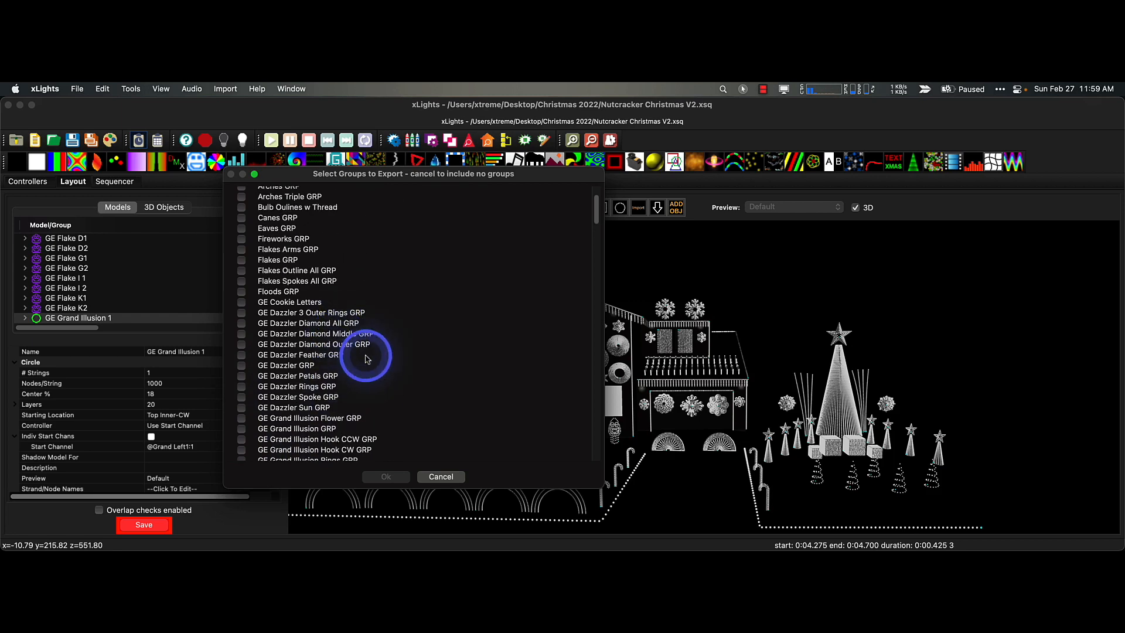
scroll(381, 381, "down", 3)
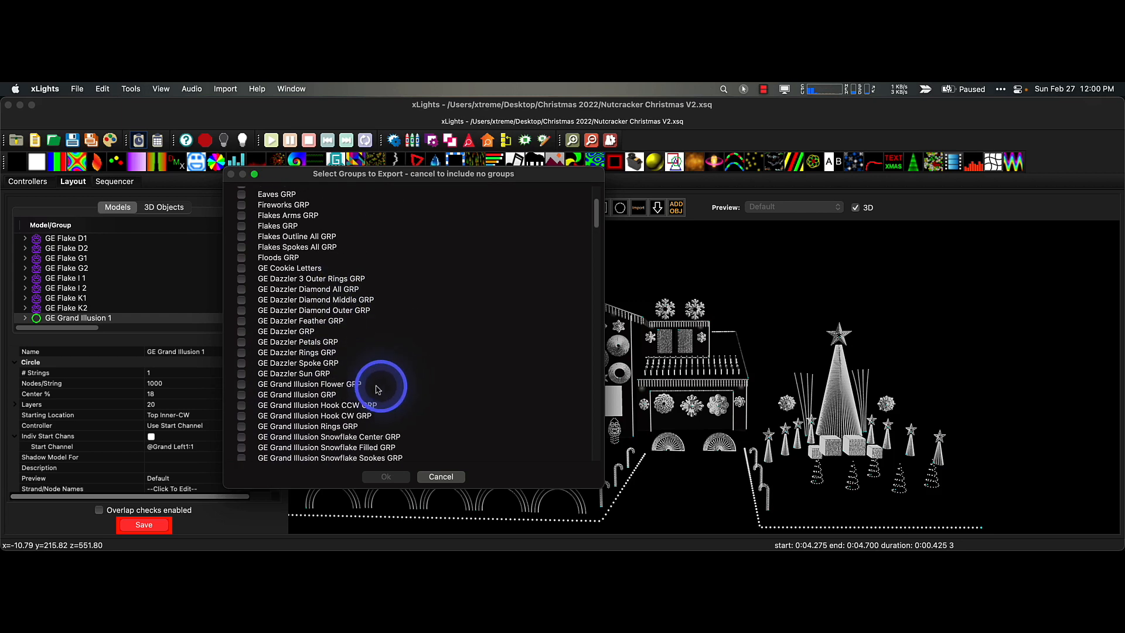
Mark the GE Grand Illusion Flower, main, Hook CCW, Hook CW, Rings, Snowflake Center, Snowflake Filled and Snowflake Spokes groups for export.
left_click(241, 384)
left_click(241, 395)
left_click(242, 405)
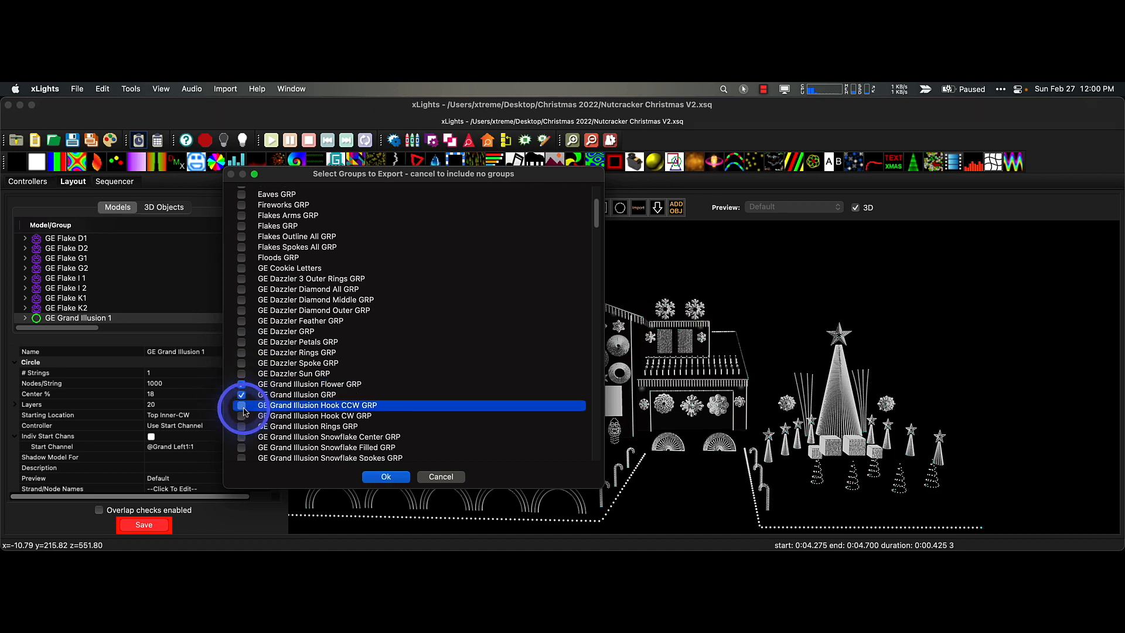
left_click(242, 416)
left_click(242, 427)
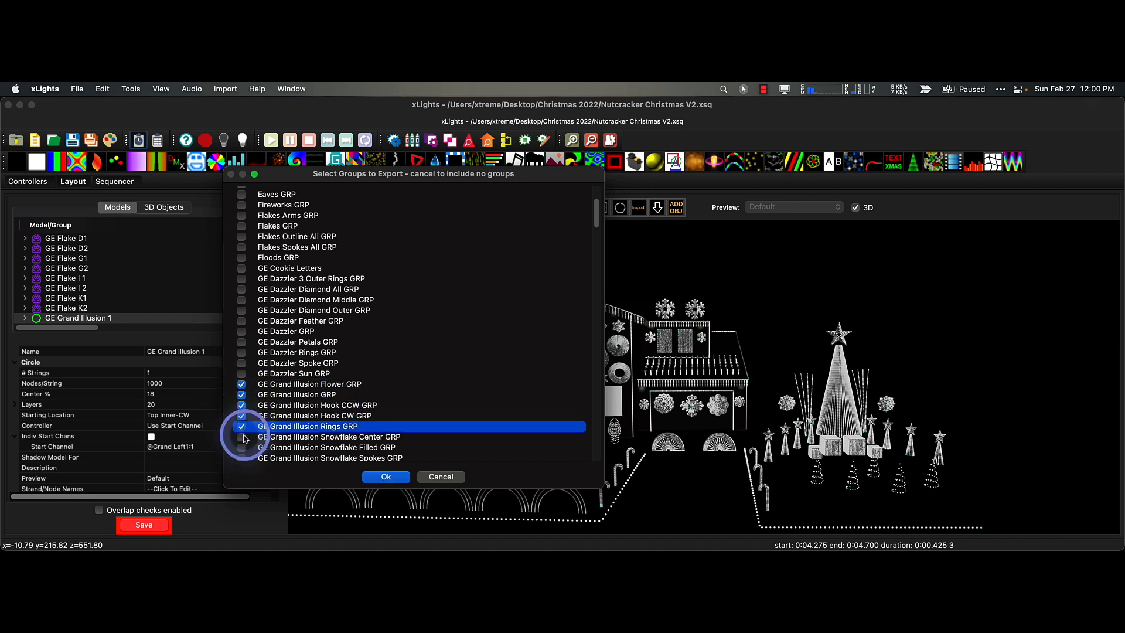
left_click(244, 438)
left_click(242, 447)
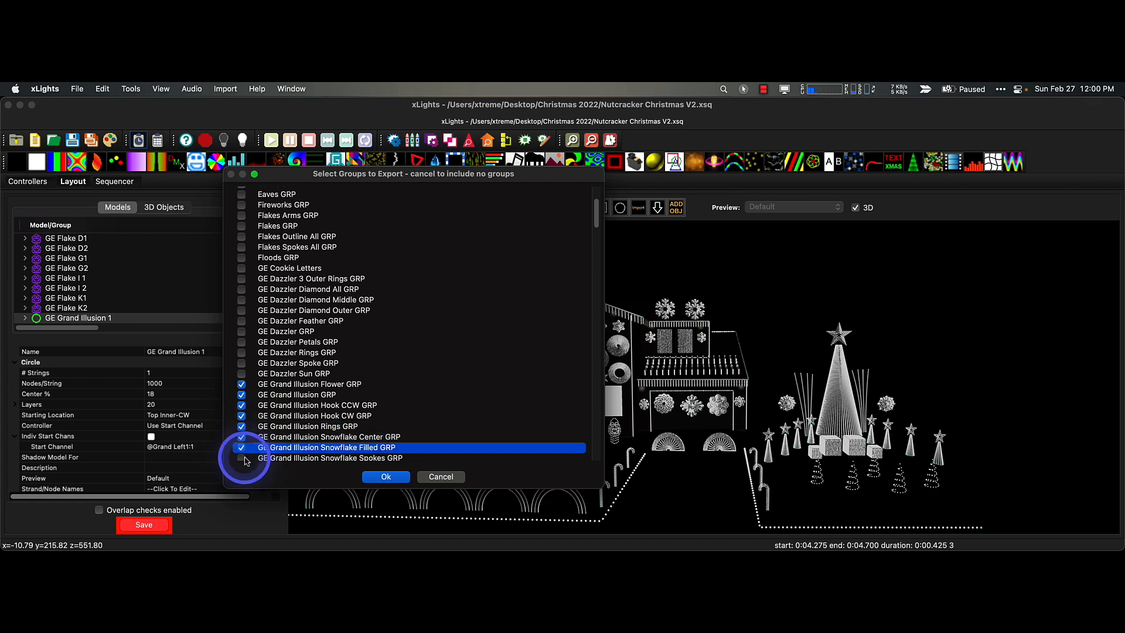
left_click(242, 458)
Also mark the GE Grand Illusion Spokes Even, Spokes Odd, Whirliwig Even, Whirliwig and Whirliwig Odd groups for export.
scroll(344, 395, "down", 3)
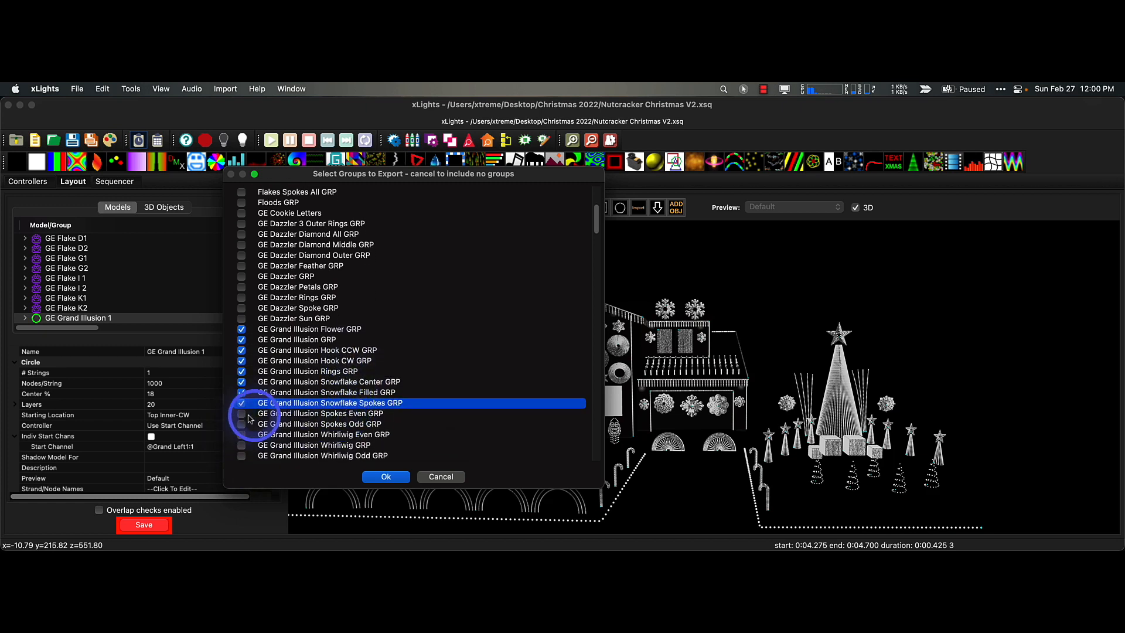
left_click(242, 416)
left_click(241, 427)
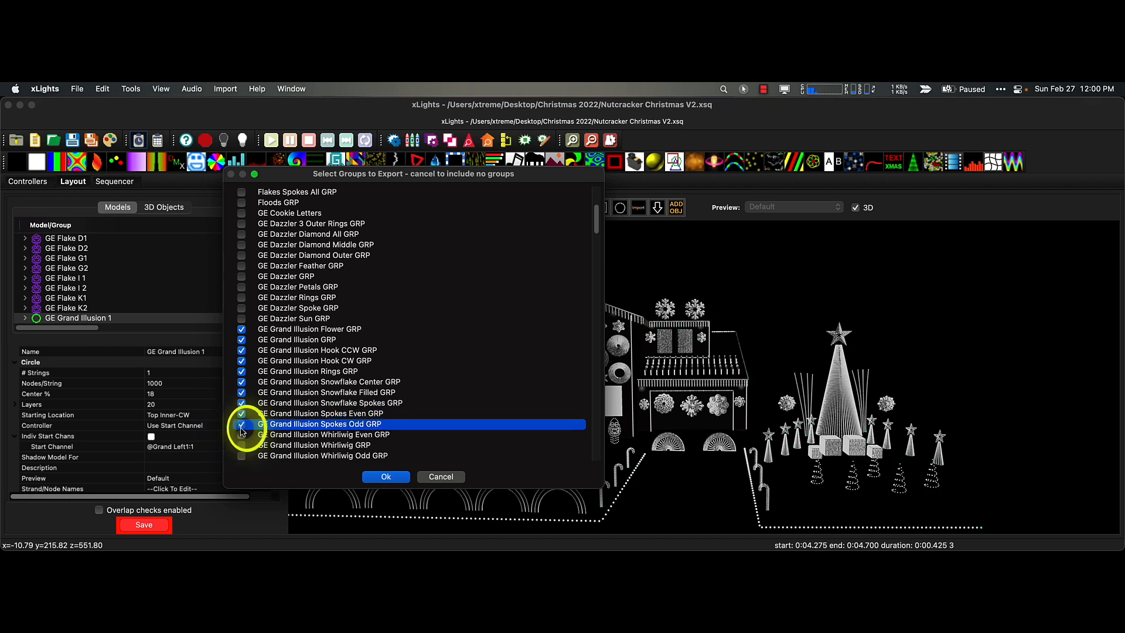
left_click(242, 434)
left_click(241, 445)
scroll(323, 417, "down", 3)
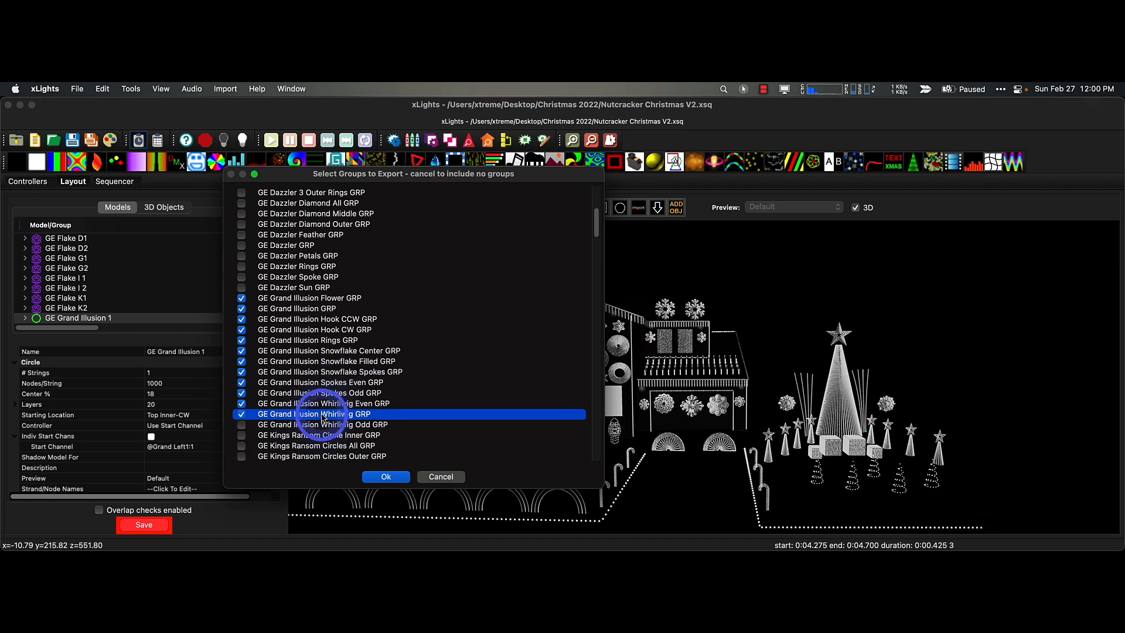
left_click(241, 425)
Review the remaining groups down to Yard Outline GRP and leave the group selection without including any groups.
scroll(369, 404, "down", 9)
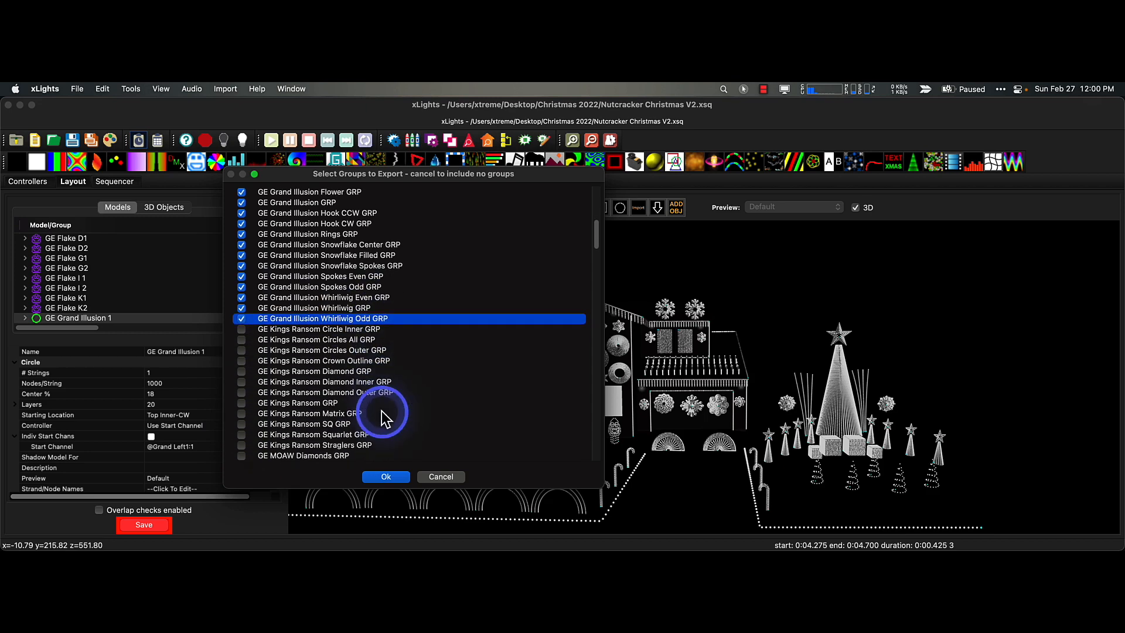
scroll(381, 410, "down", 6)
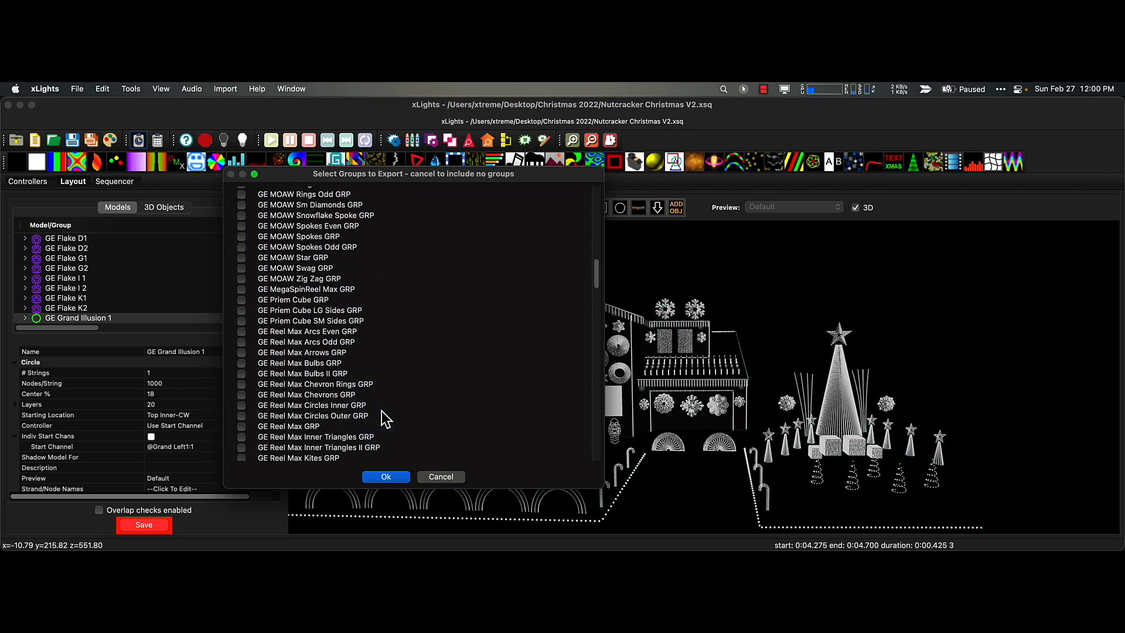
scroll(384, 418, "down", 6)
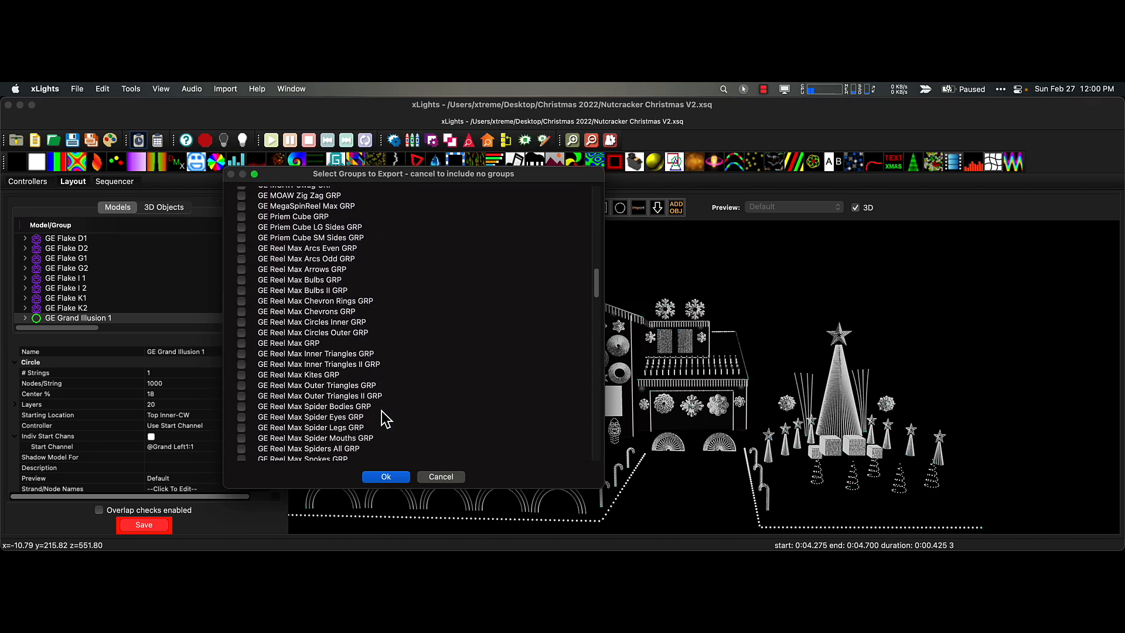
scroll(384, 417, "down", 12)
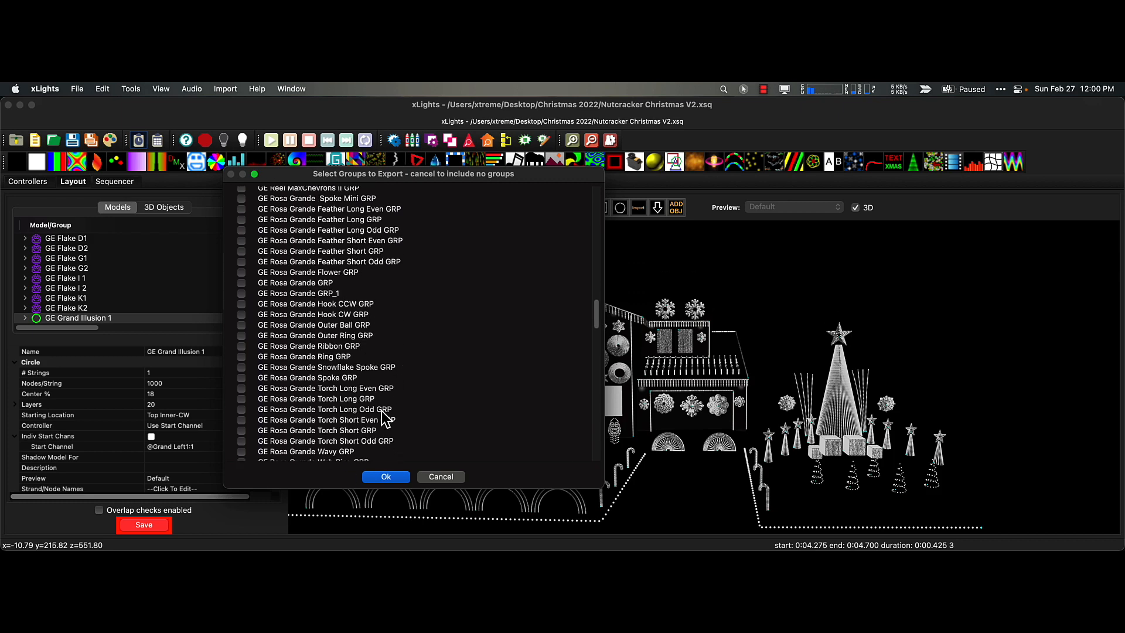
scroll(385, 418, "down", 12)
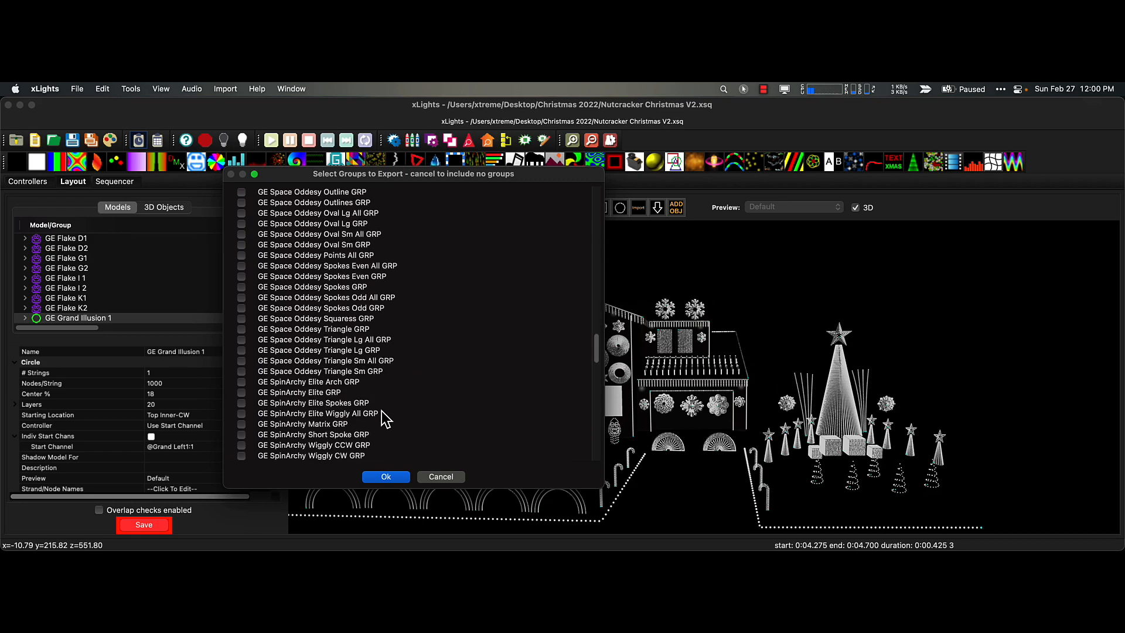
scroll(384, 418, "down", 15)
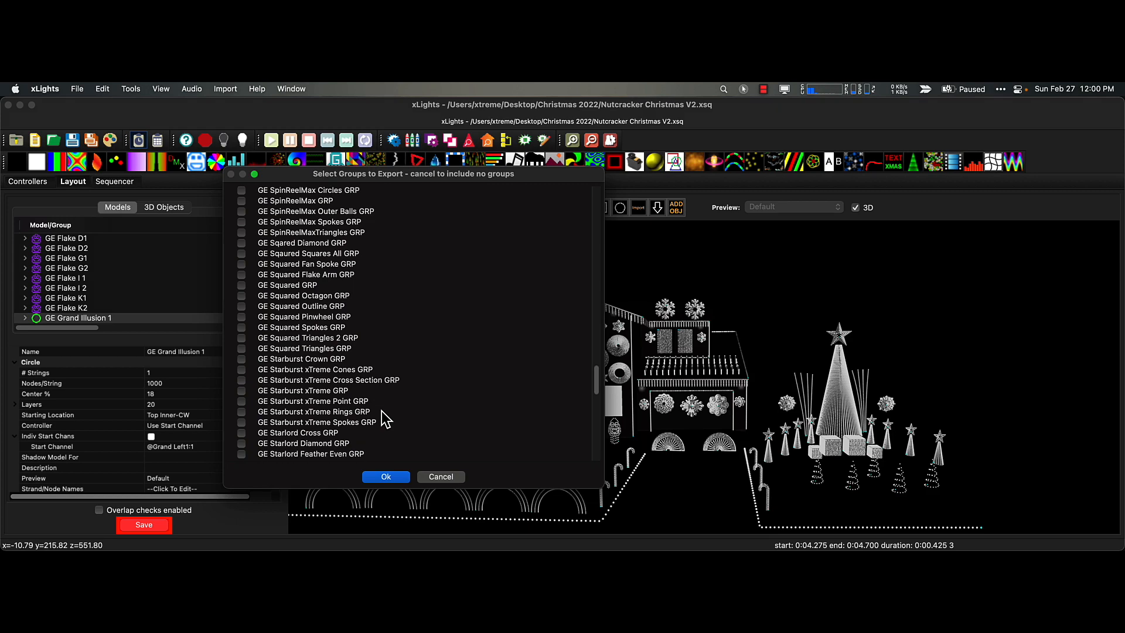
scroll(384, 418, "down", 15)
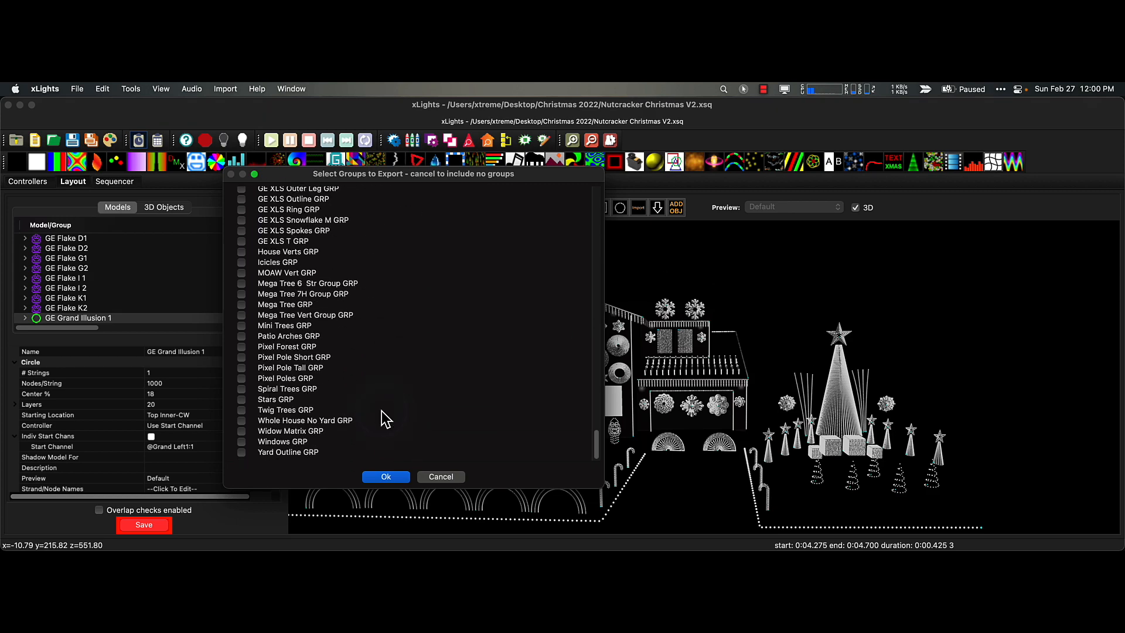
left_click(445, 476)
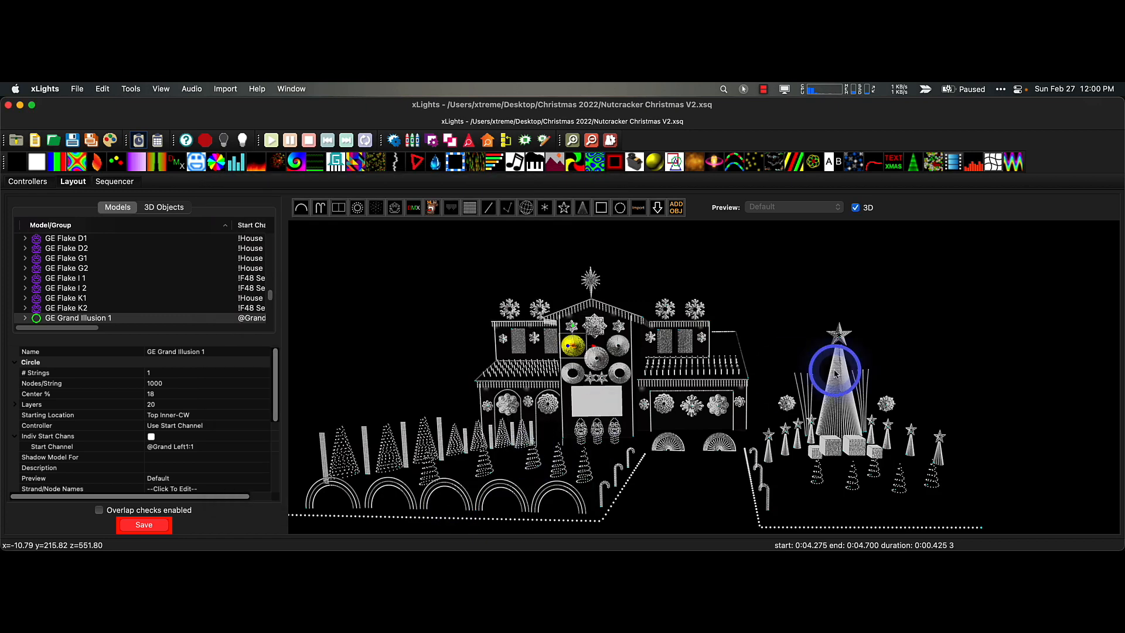
Deselect the GE Grand Illusion 1 model and save the layout.
left_click(379, 307)
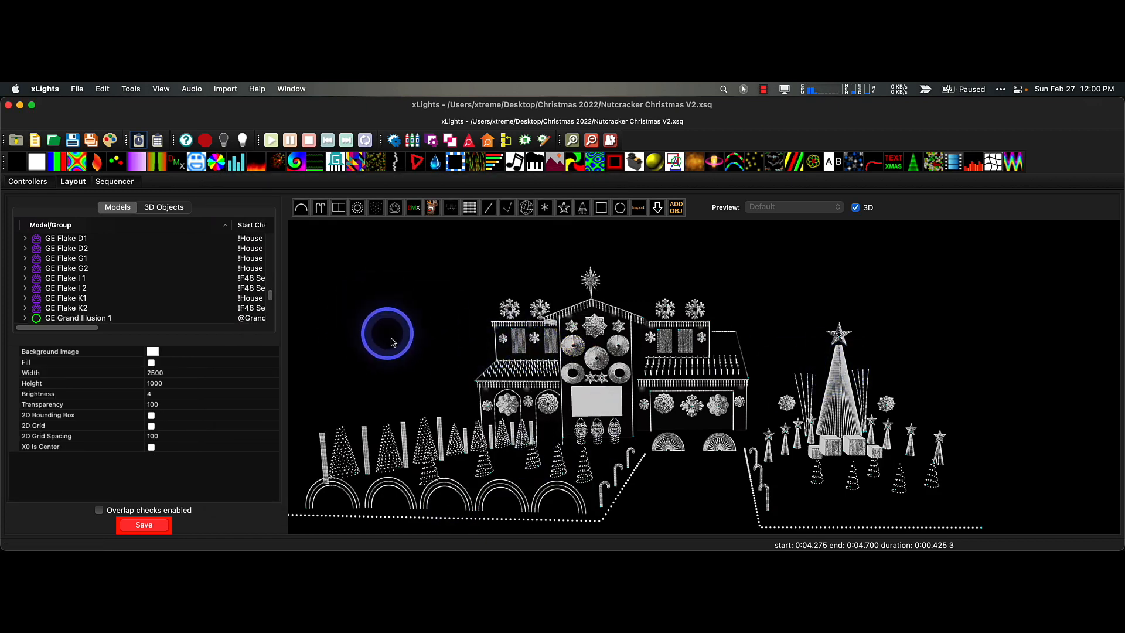
left_click(144, 524)
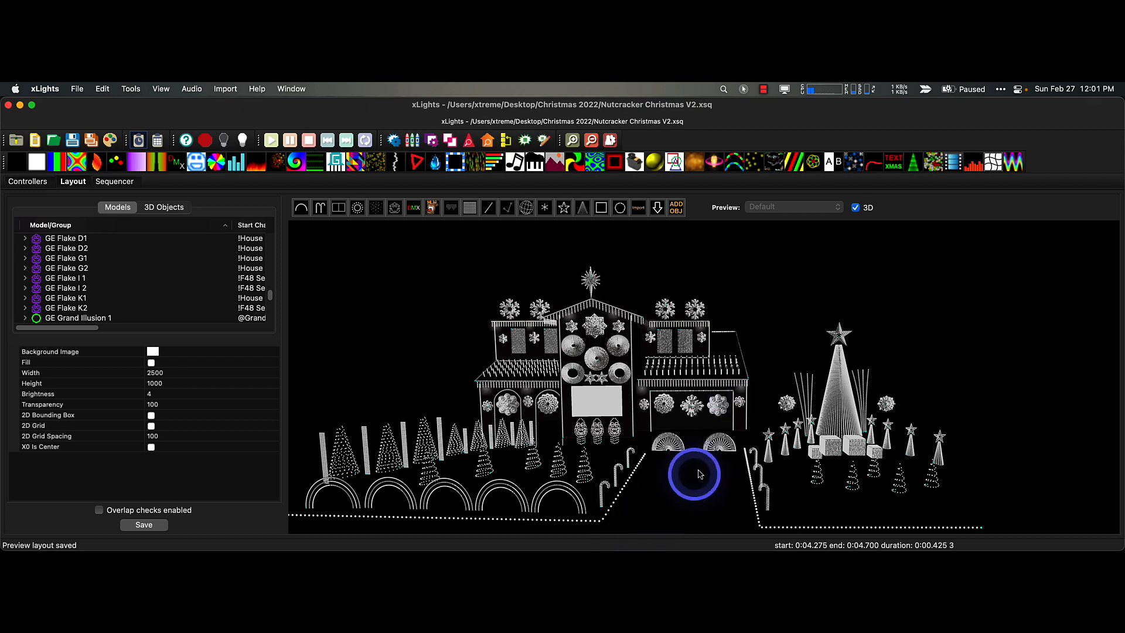
Select the GE Upright Singing Bulb 1 model below the house's central matrix.
scroll(708, 472, "down", 5)
scroll(709, 472, "up", 4)
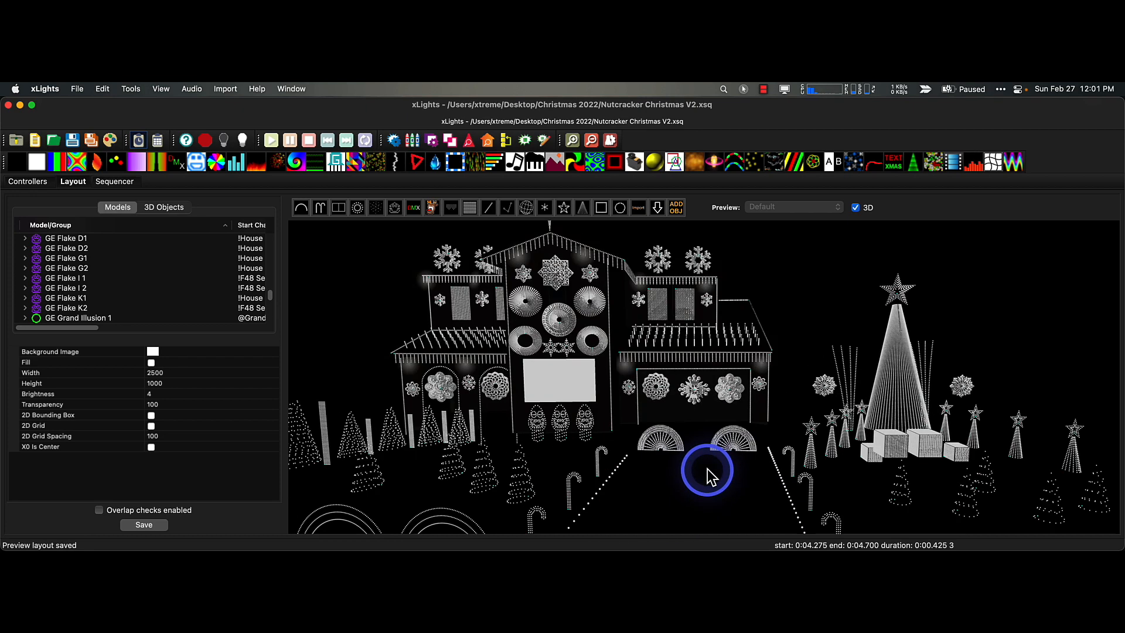
scroll(709, 473, "down", 1)
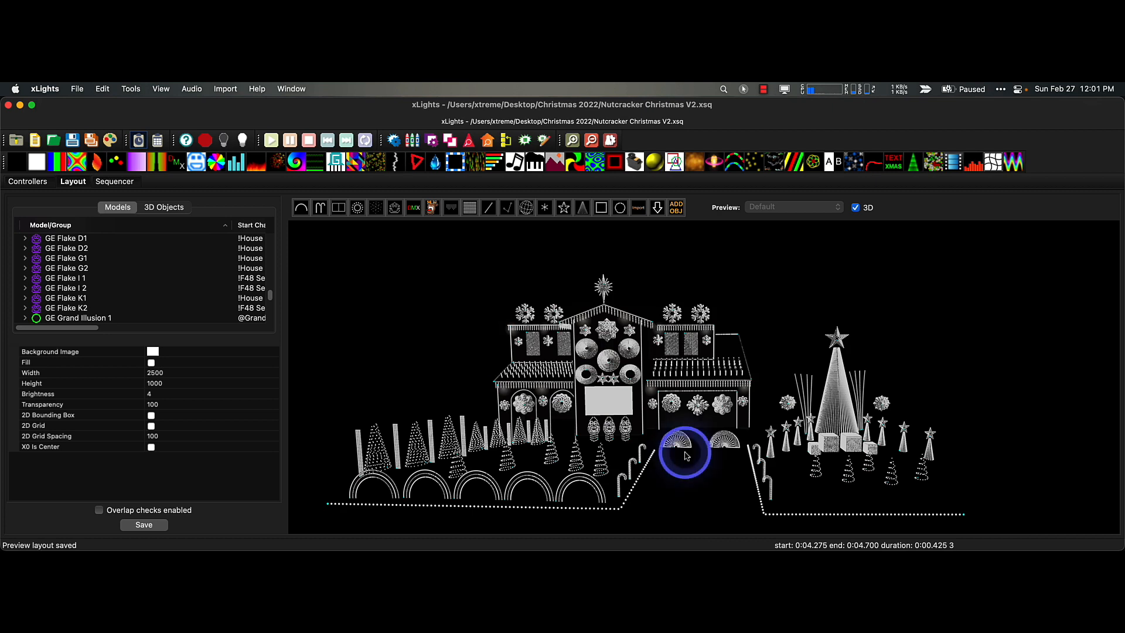
left_click(591, 427)
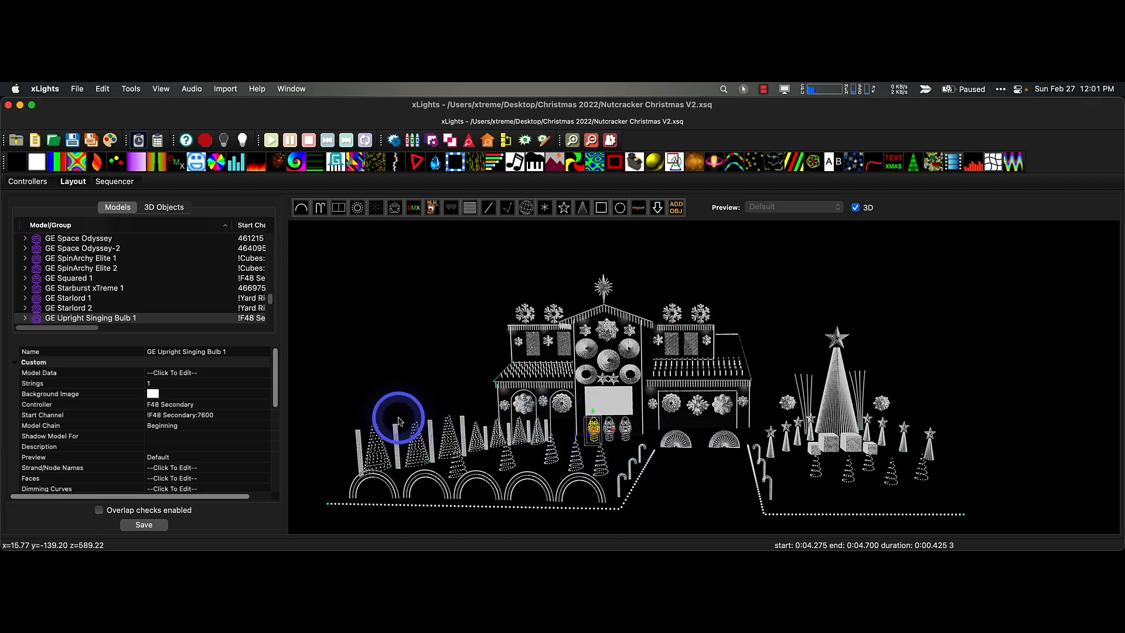
Open the singing bulb's face definitions, look at adding a new face and the face type options, and leave without changes.
scroll(193, 410, "down", 1)
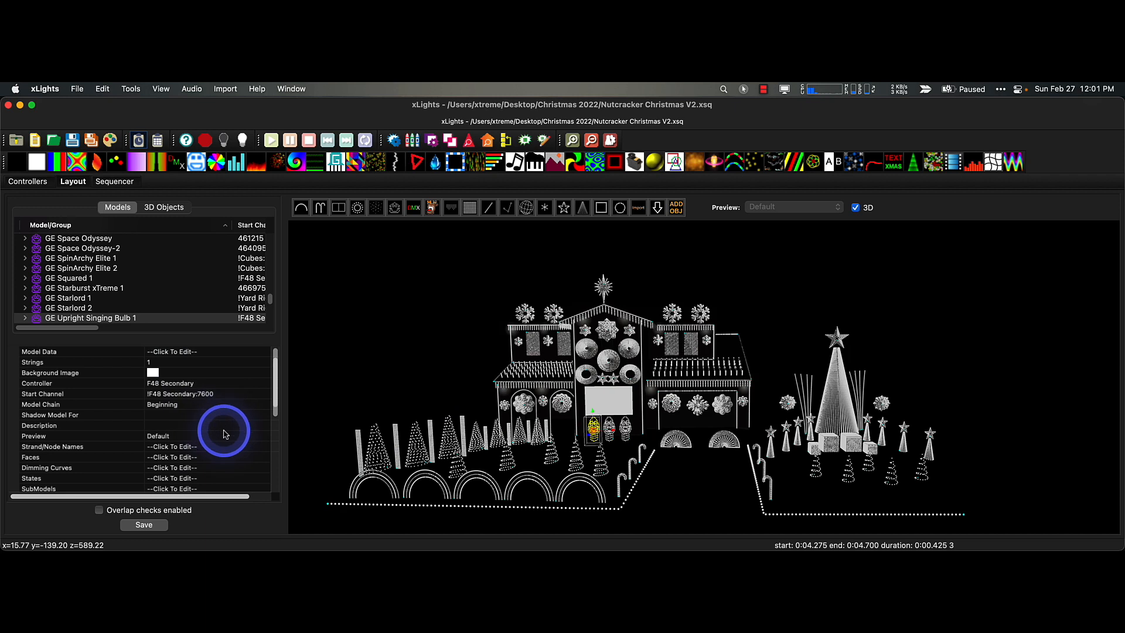
left_click(245, 459)
left_click(262, 458)
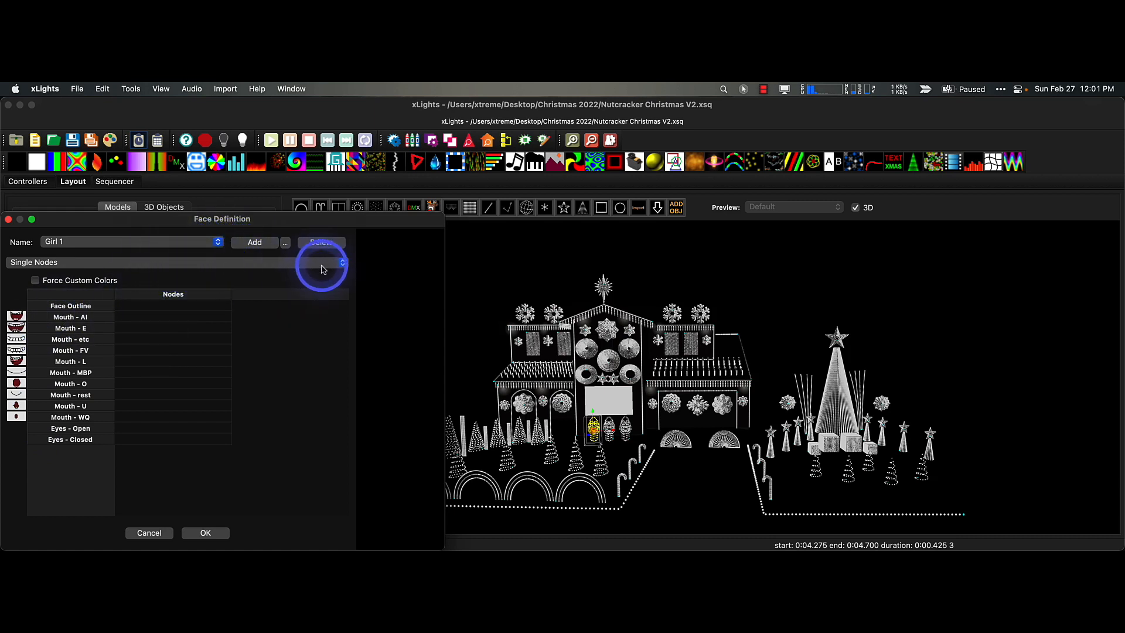
left_click(268, 248)
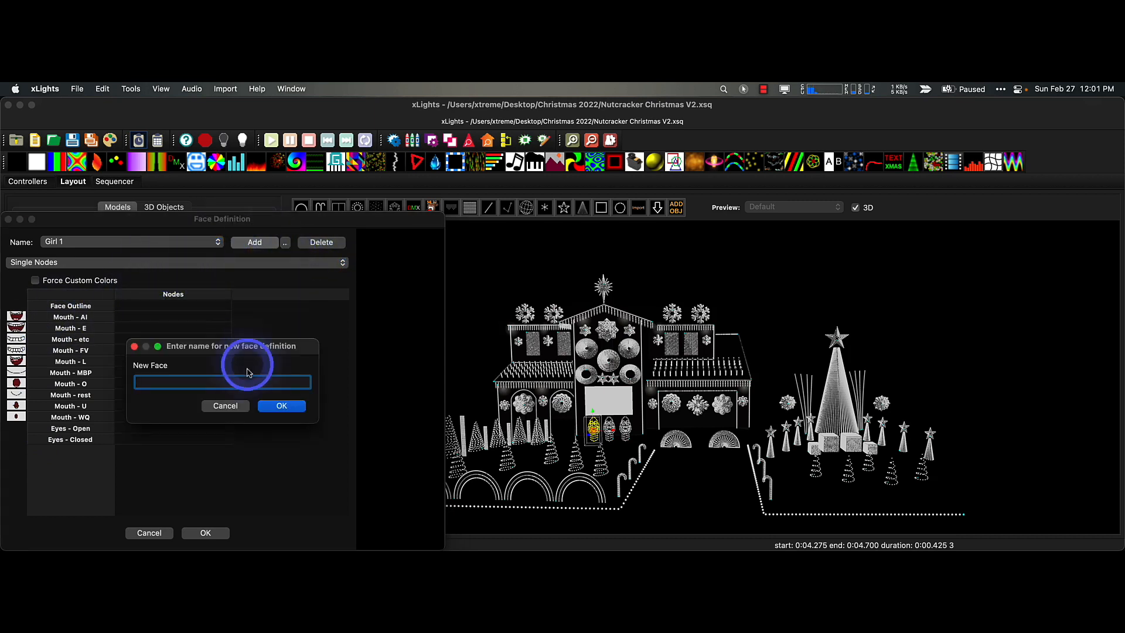
left_click(242, 406)
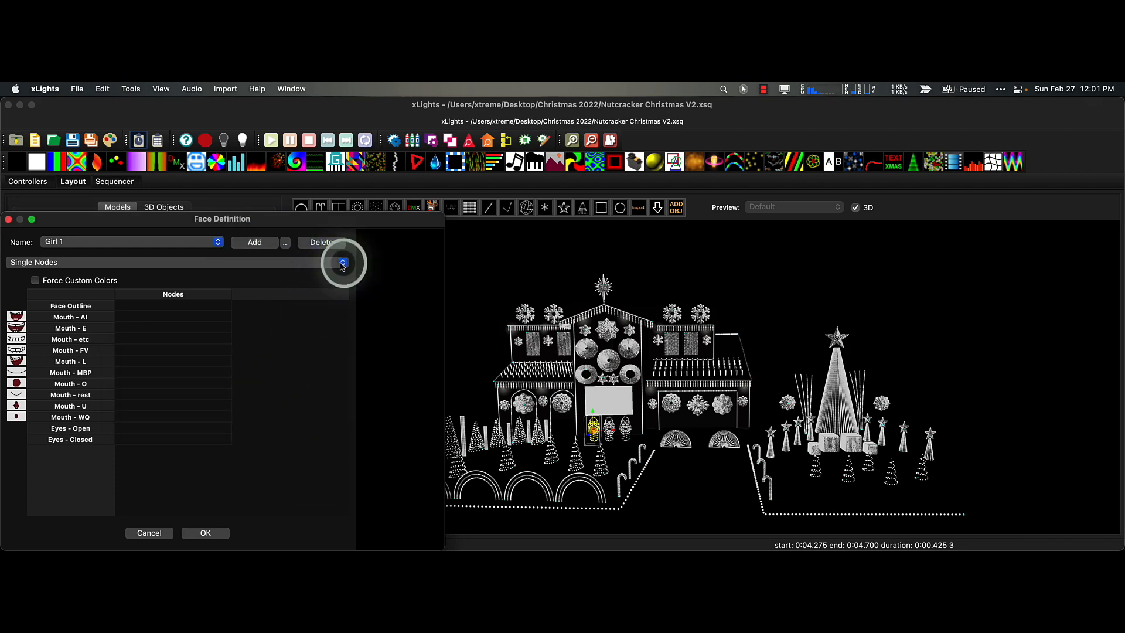
left_click(333, 263)
left_click(321, 357)
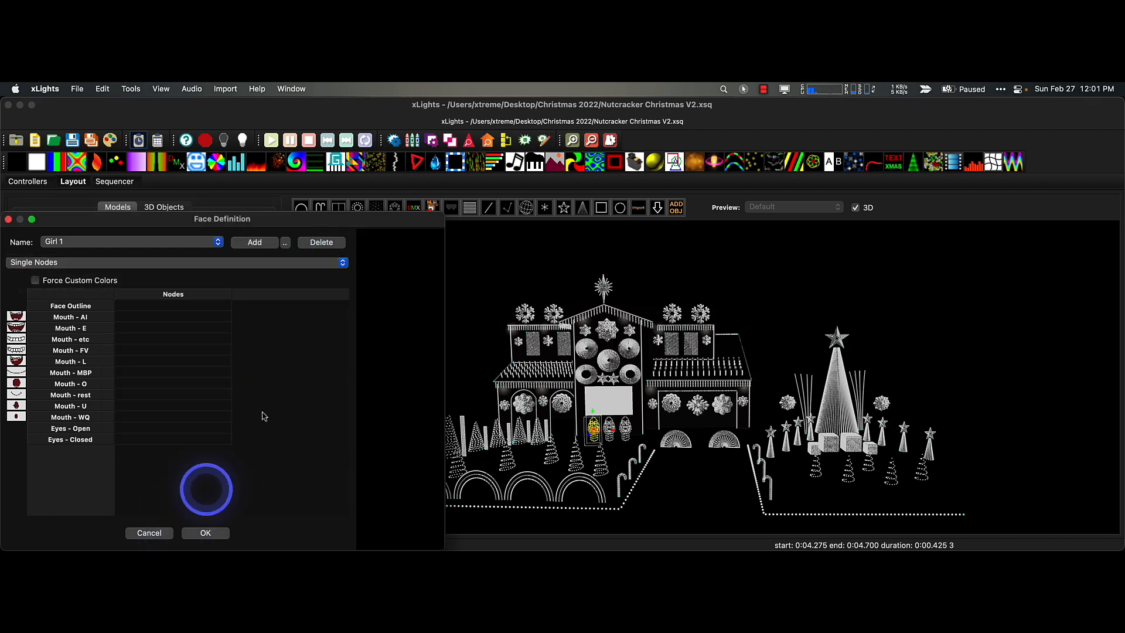
left_click(149, 533)
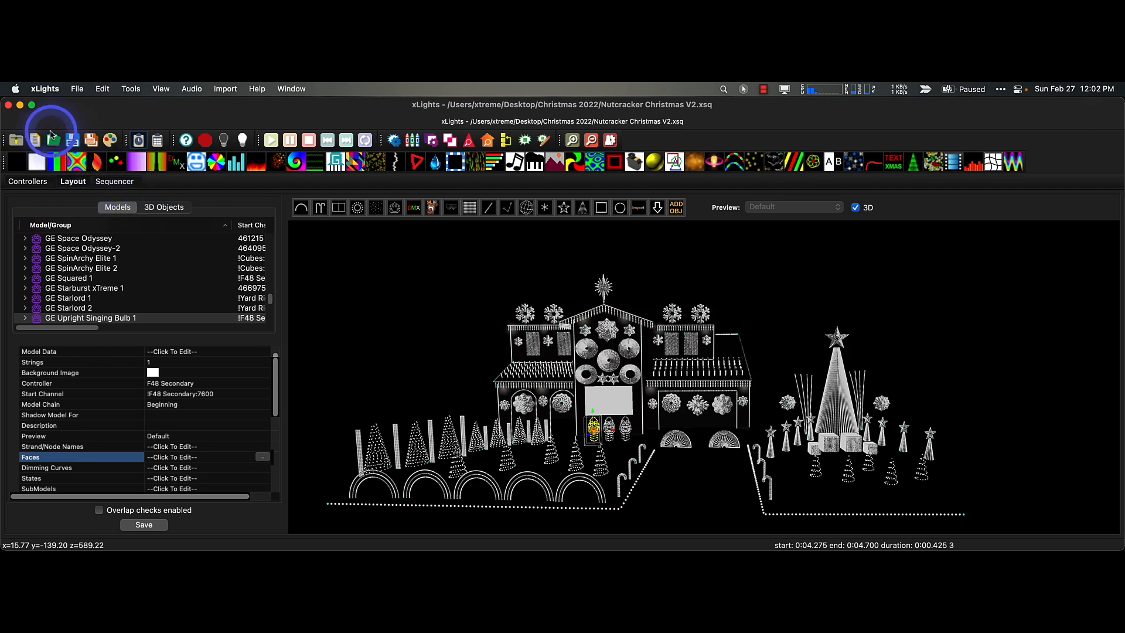
Switch to the other xLights window with the Models to test show and create a new sequence there.
left_click(20, 105)
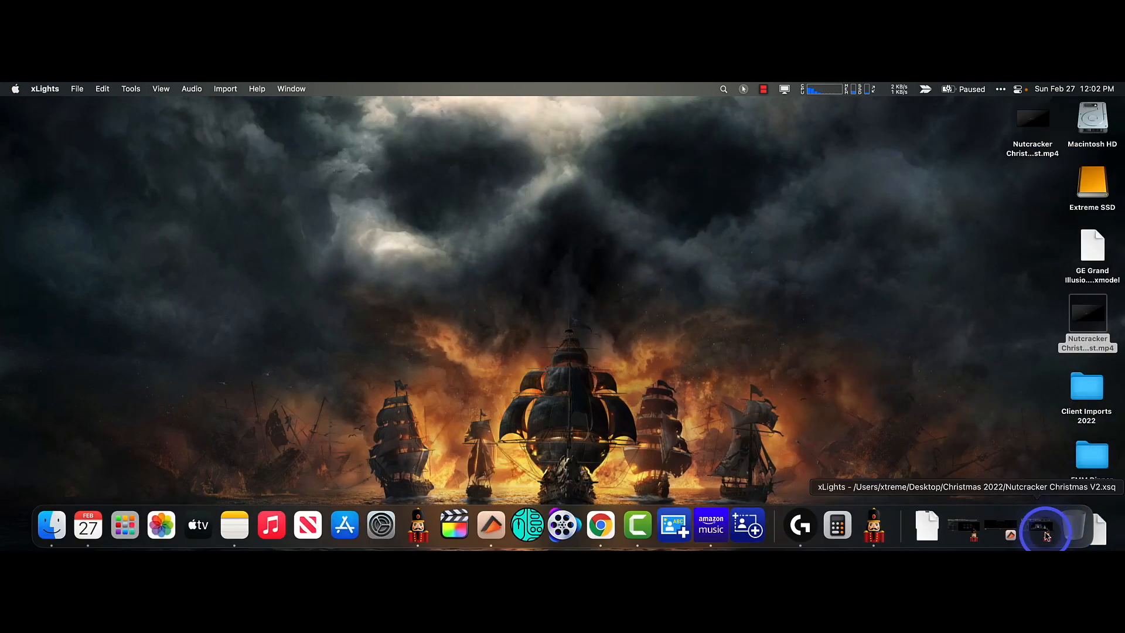
left_click(969, 523)
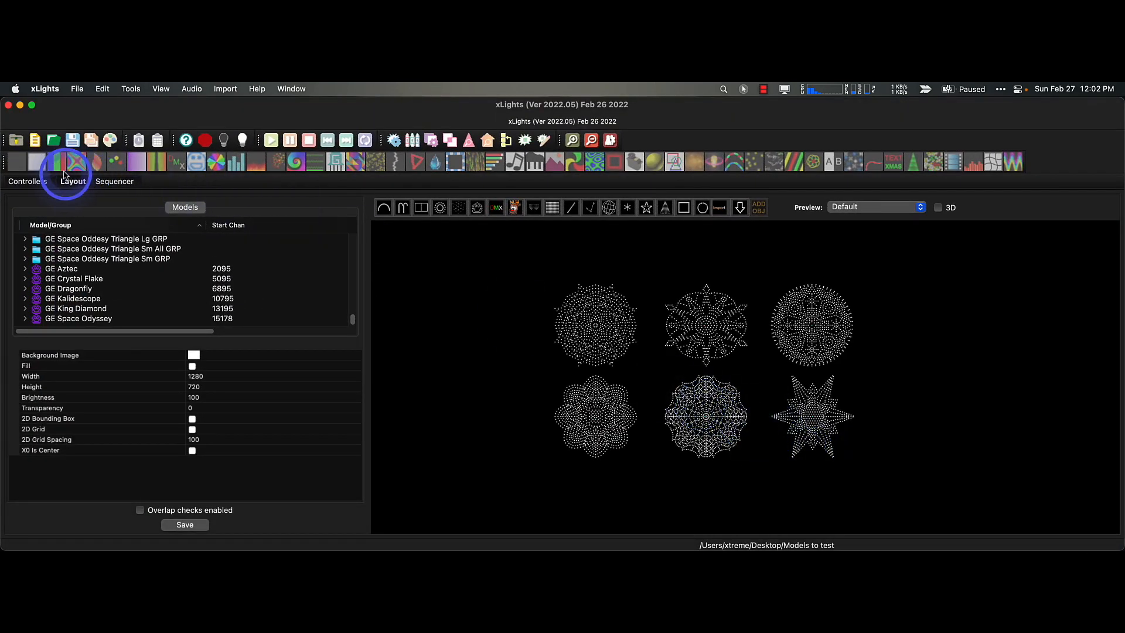
left_click(35, 140)
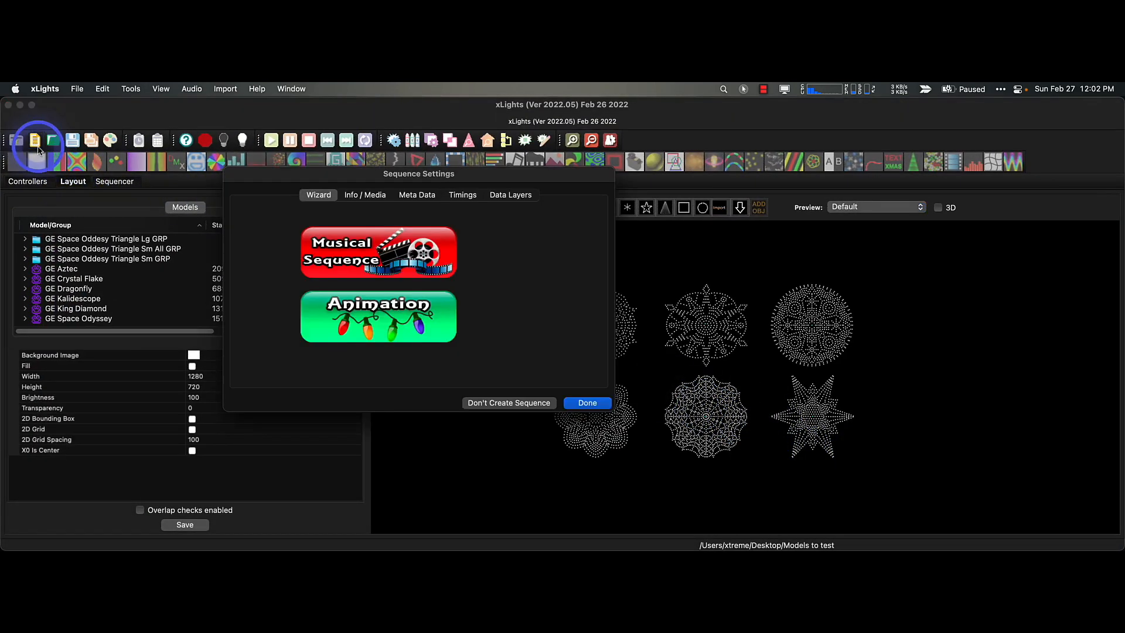
left_click(430, 268)
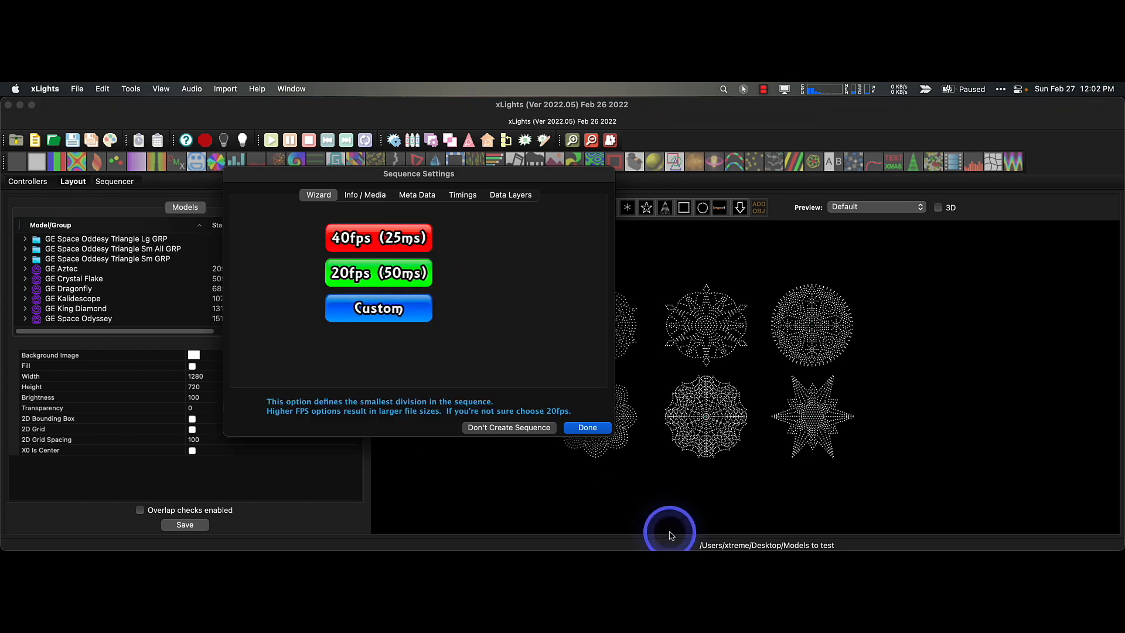
left_click(587, 427)
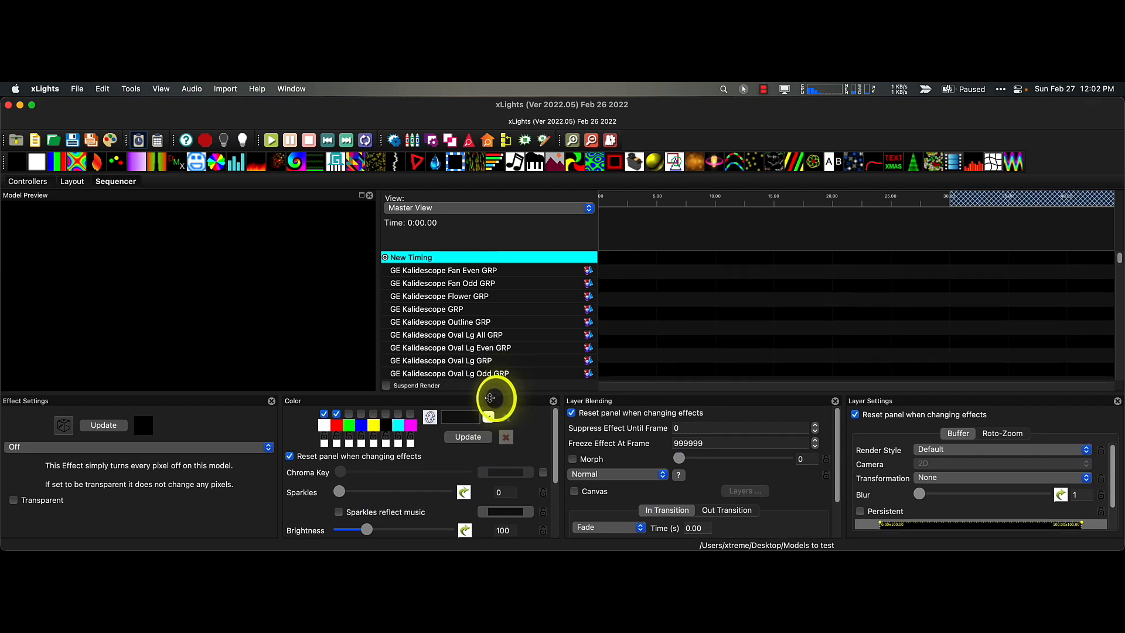
Place four separate On effects along the GE Kalidescope Fan Even GRP row within the first 15 seconds.
left_click(627, 270)
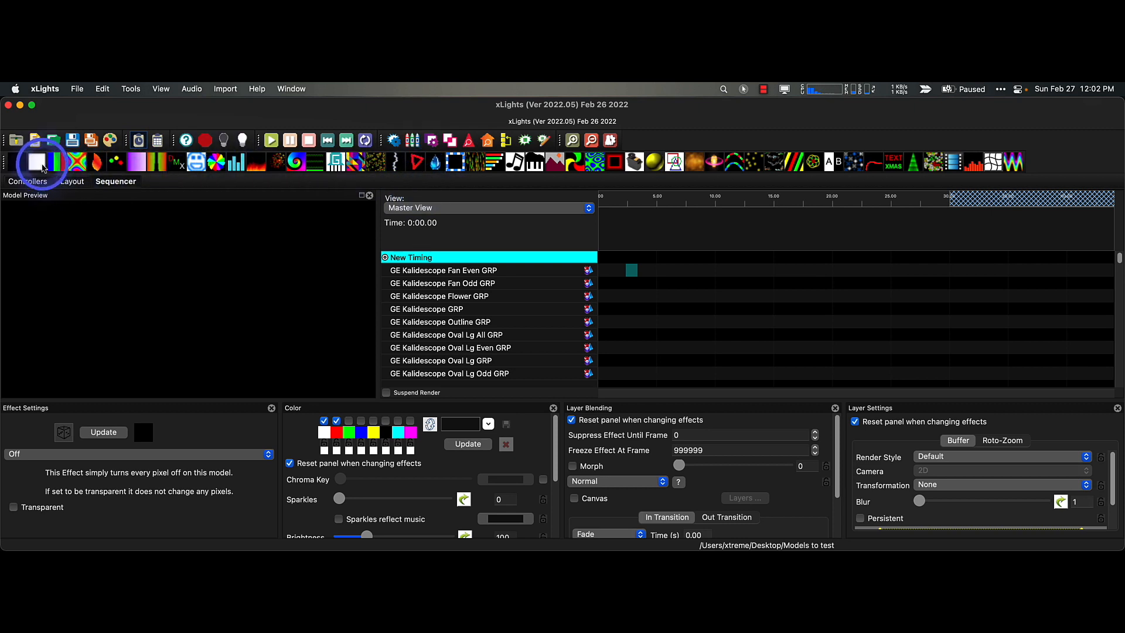
left_click_drag(38, 166, 620, 271)
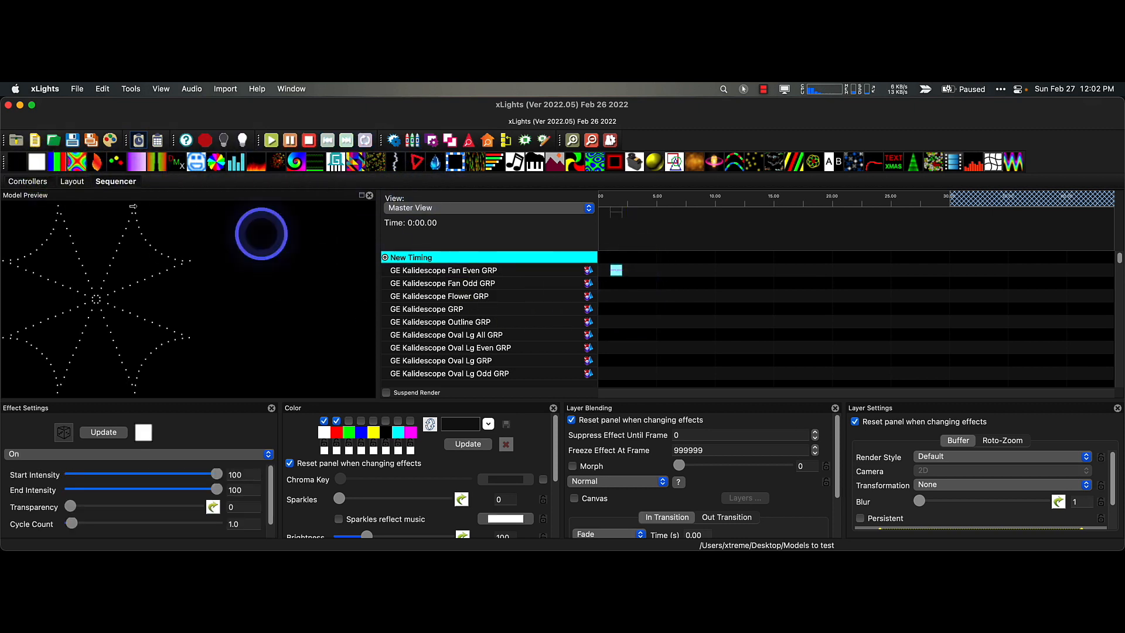
left_click_drag(36, 161, 663, 271)
left_click_drag(36, 162, 700, 270)
left_click_drag(41, 171, 753, 270)
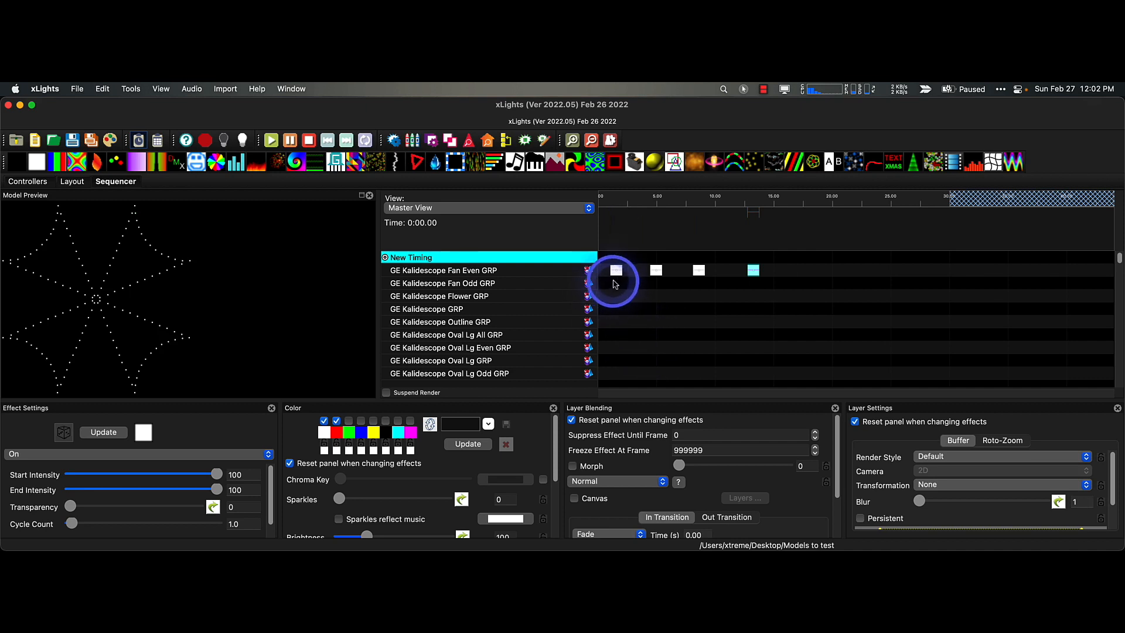
Recolor the fourth On effect by enabling yellow and disabling white and red in its palette, then update it.
left_click(615, 270)
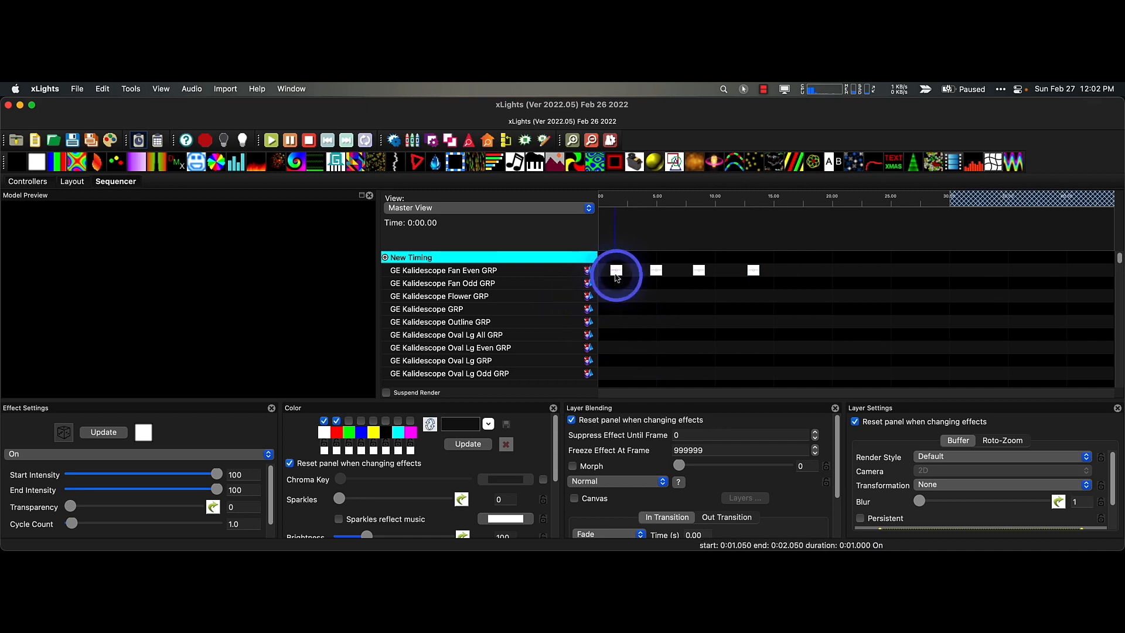
left_click(656, 270)
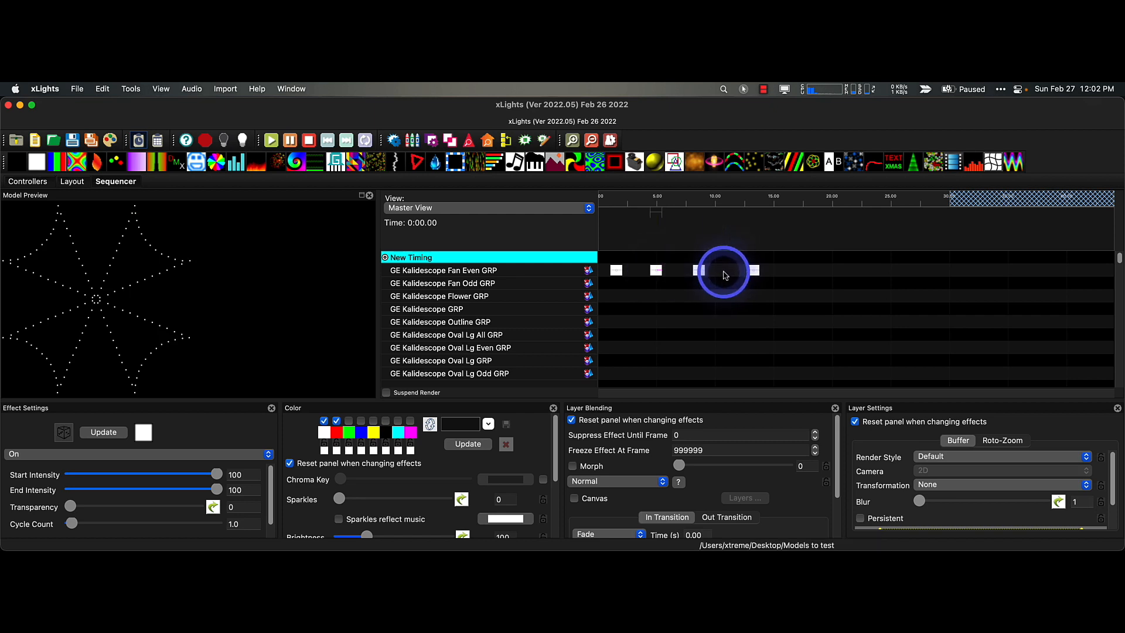
left_click(750, 270)
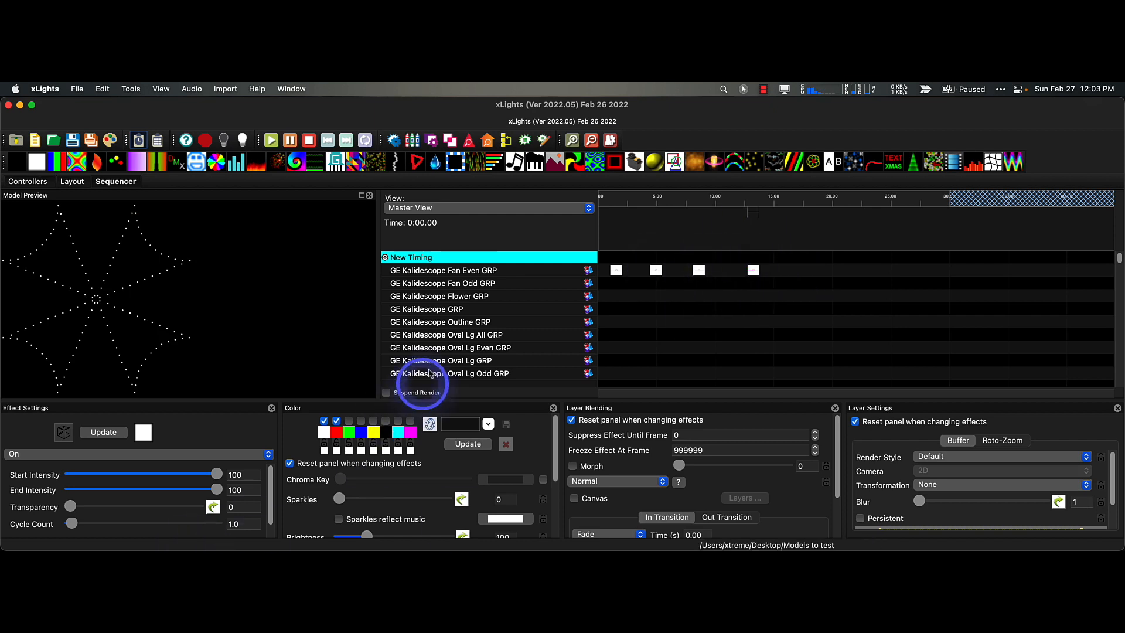
left_click(758, 273)
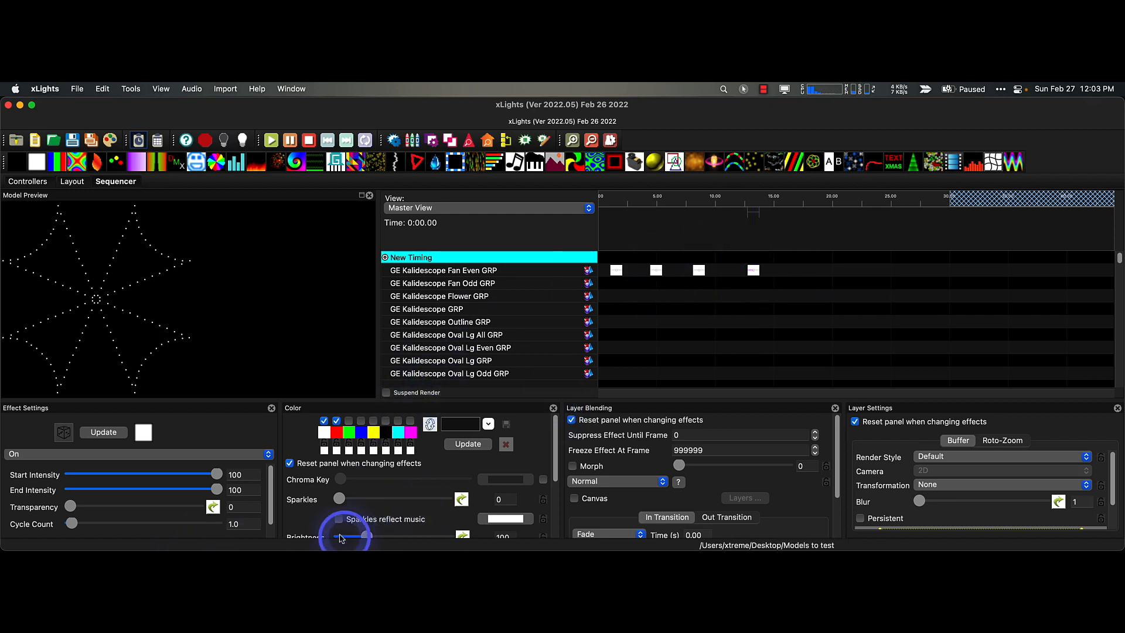
left_click(373, 421)
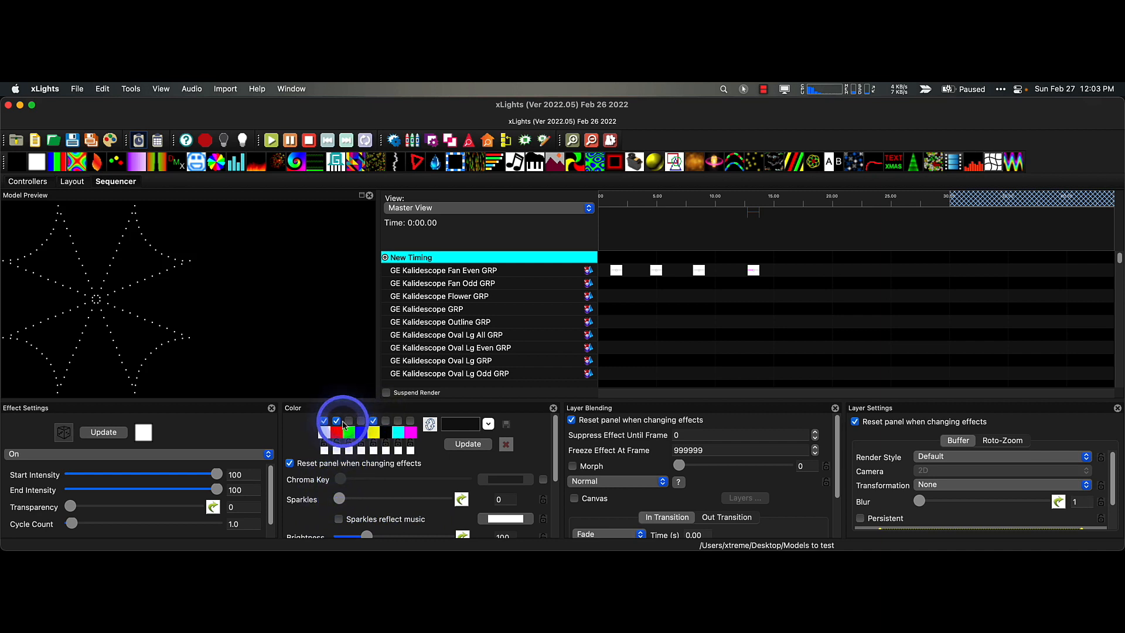
left_click(337, 421)
left_click(324, 421)
left_click(462, 444)
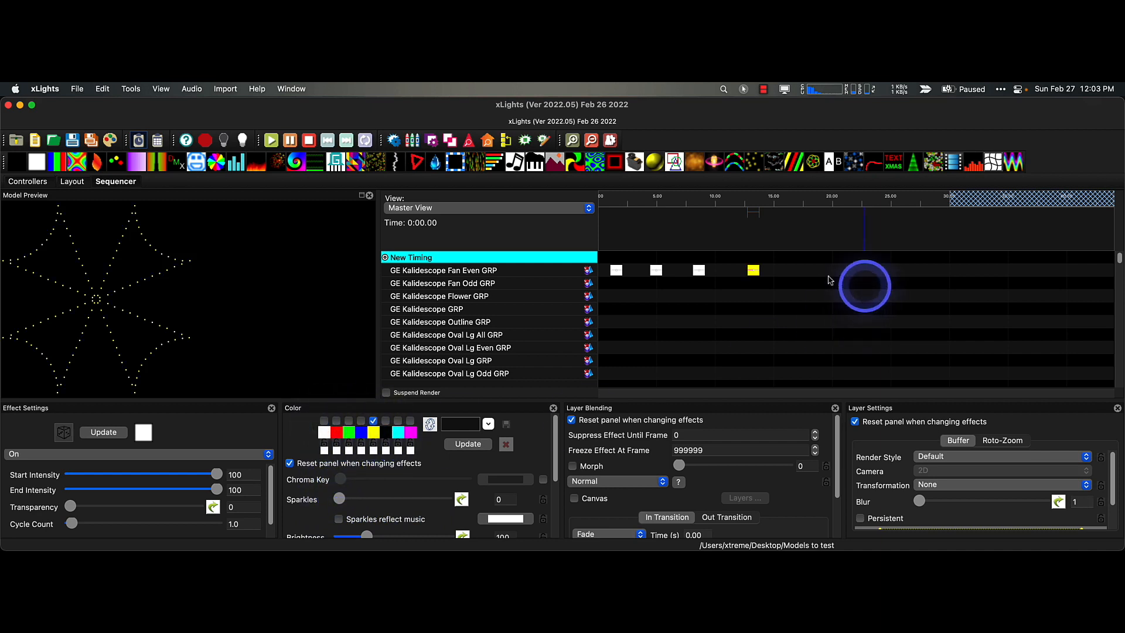
Add three more On effects after the yellow one on the same row and switch the last one's color to blue.
left_click_drag(27, 164, 793, 270)
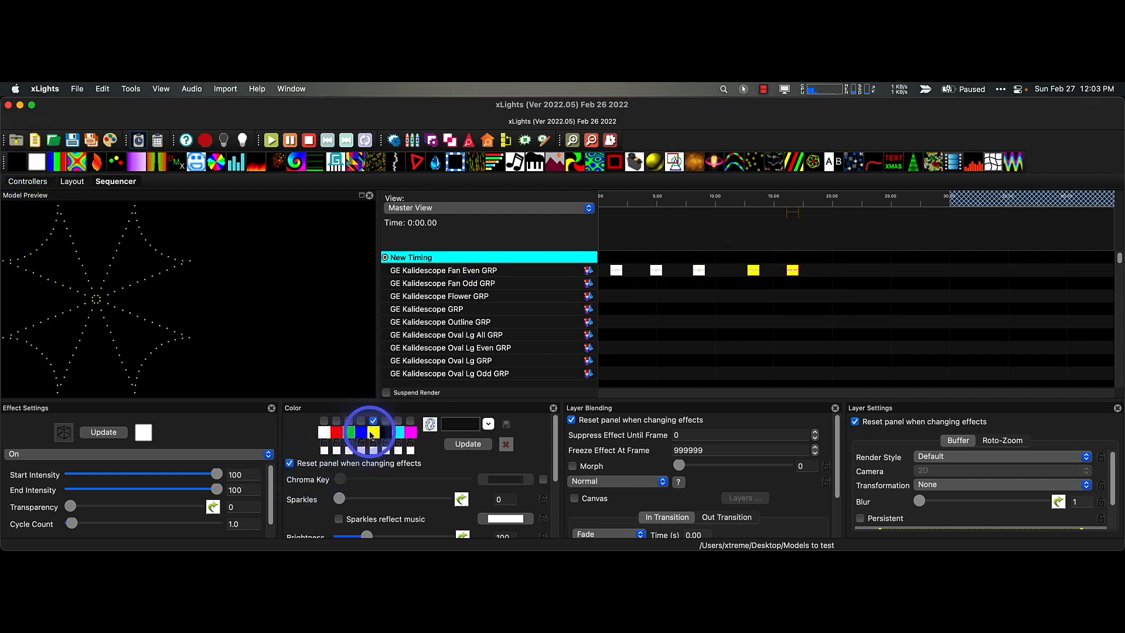
left_click_drag(35, 164, 836, 270)
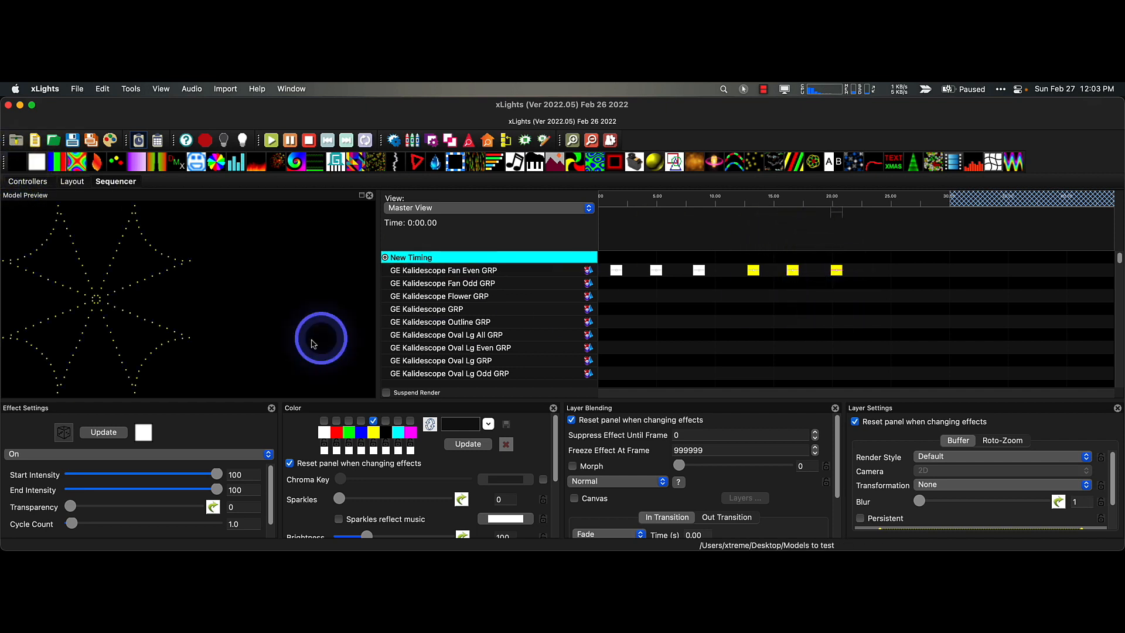
left_click_drag(37, 163, 885, 272)
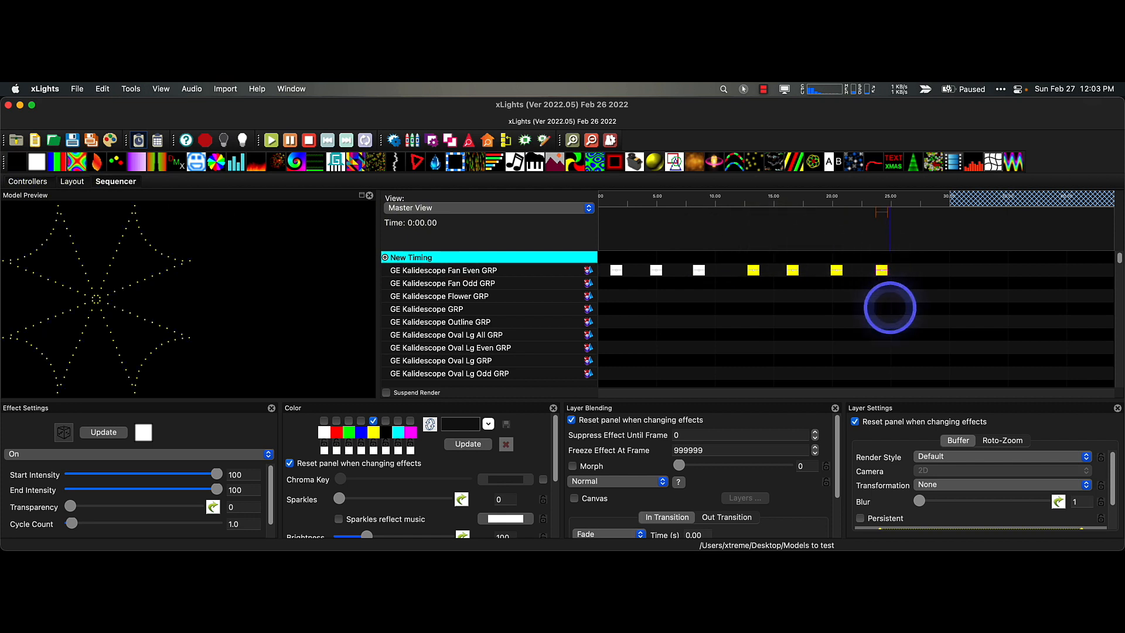
left_click(362, 421)
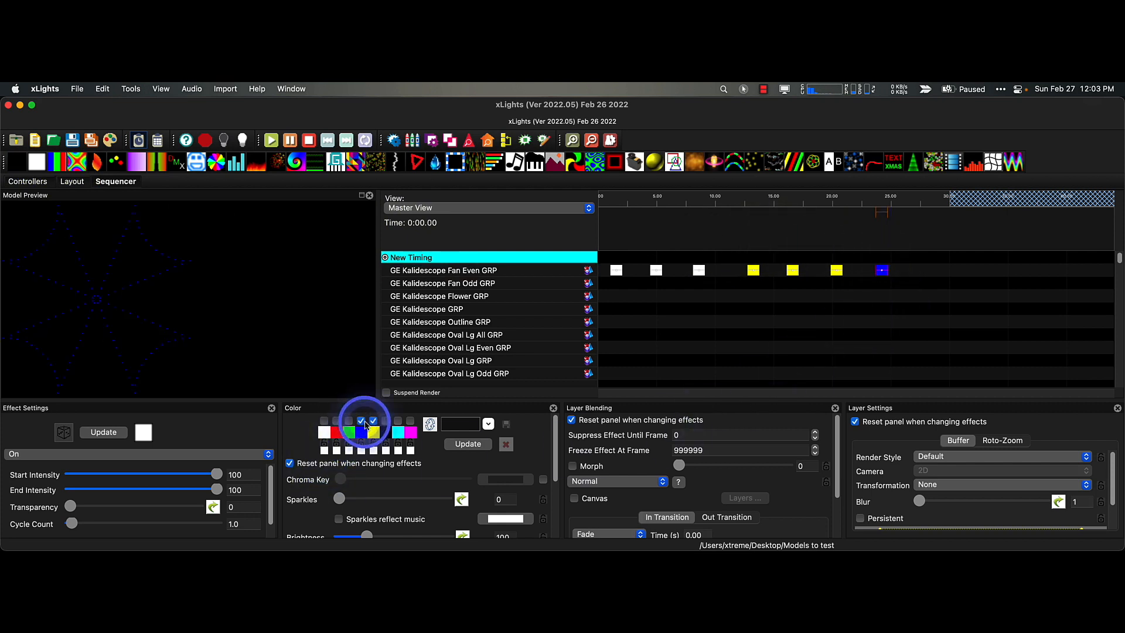
left_click(373, 421)
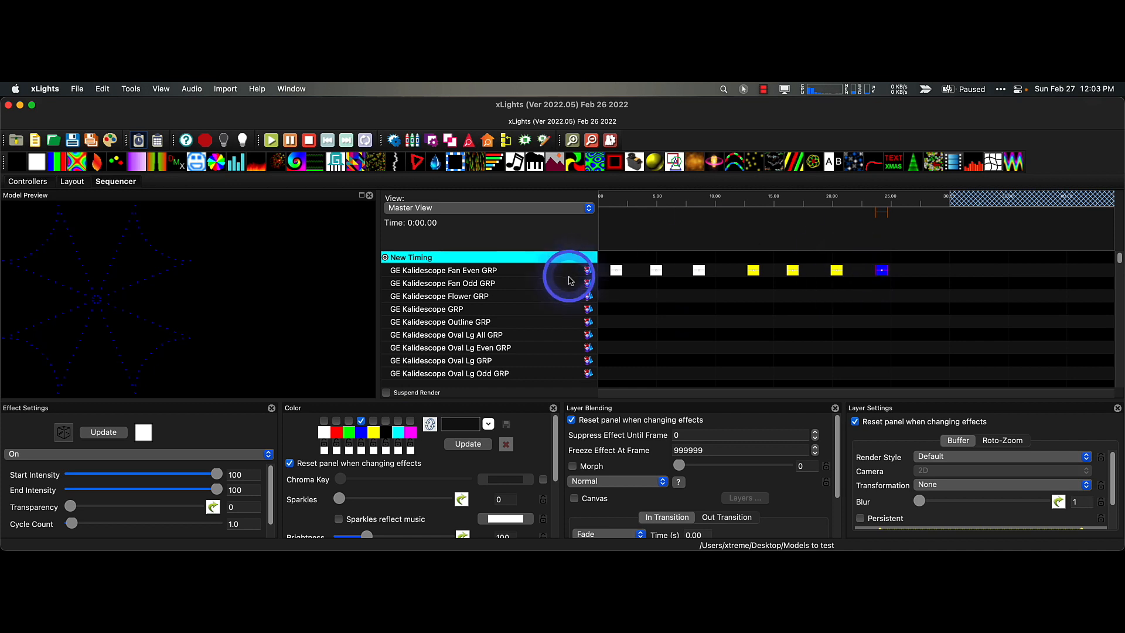
Select the first white effect, start Color Replace and choose white as the color to find.
left_click(617, 270)
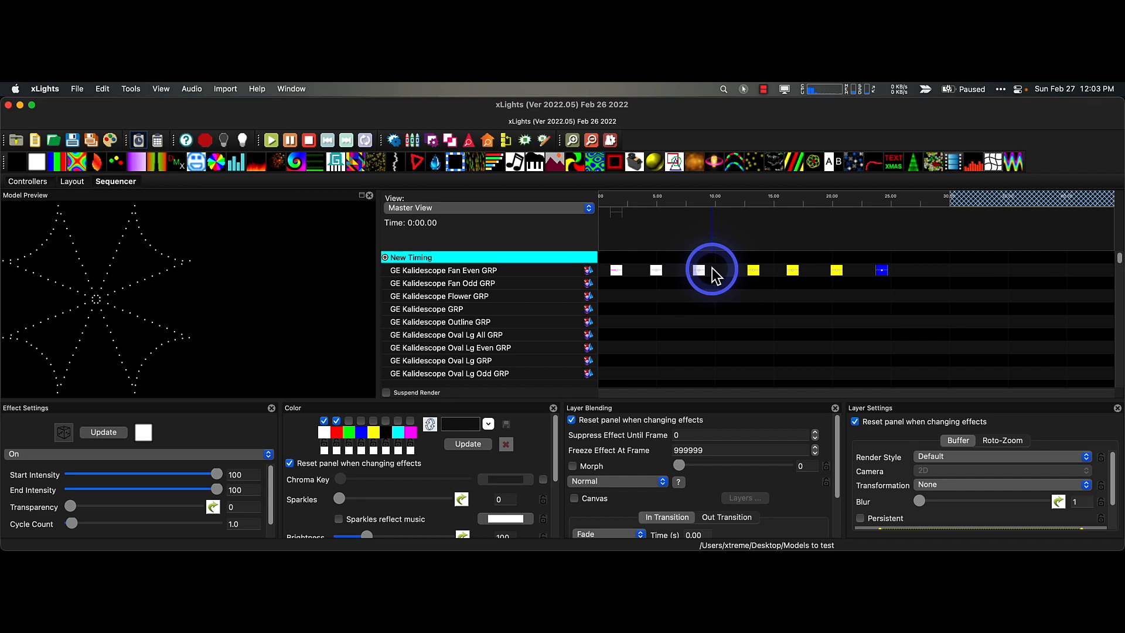
left_click(76, 91)
mouse_move(102, 89)
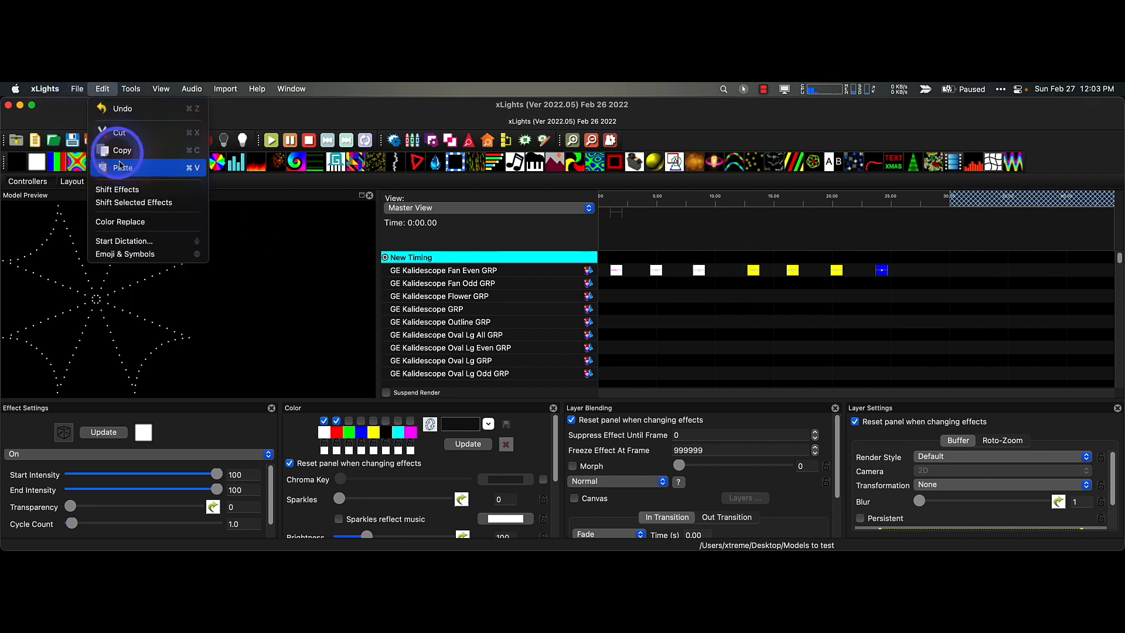
left_click(179, 223)
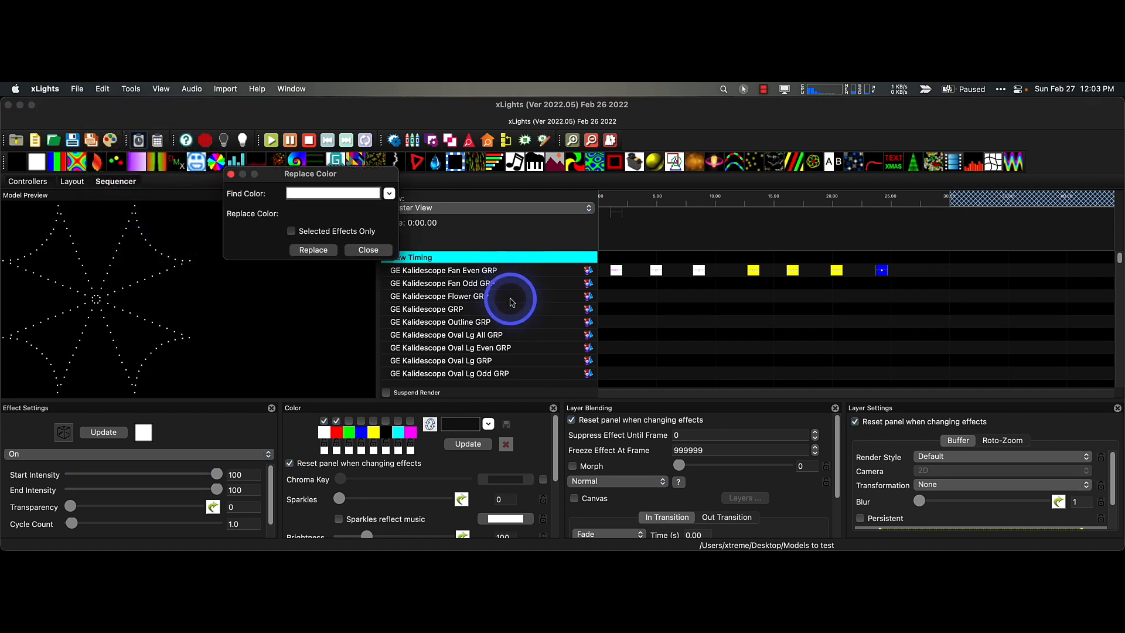
left_click(377, 194)
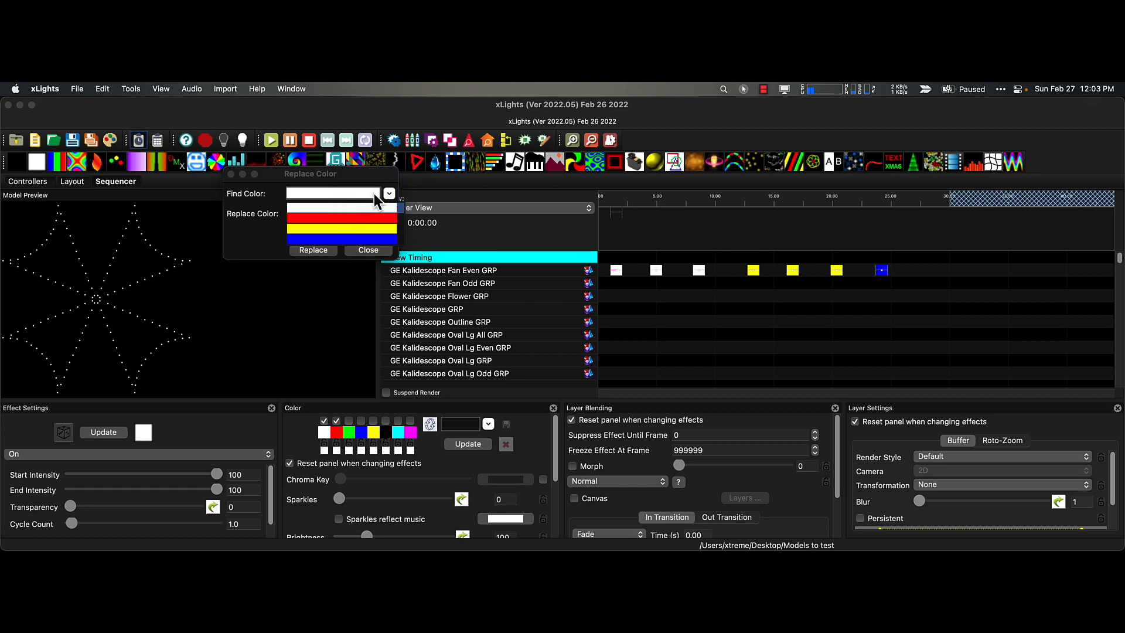
left_click(373, 212)
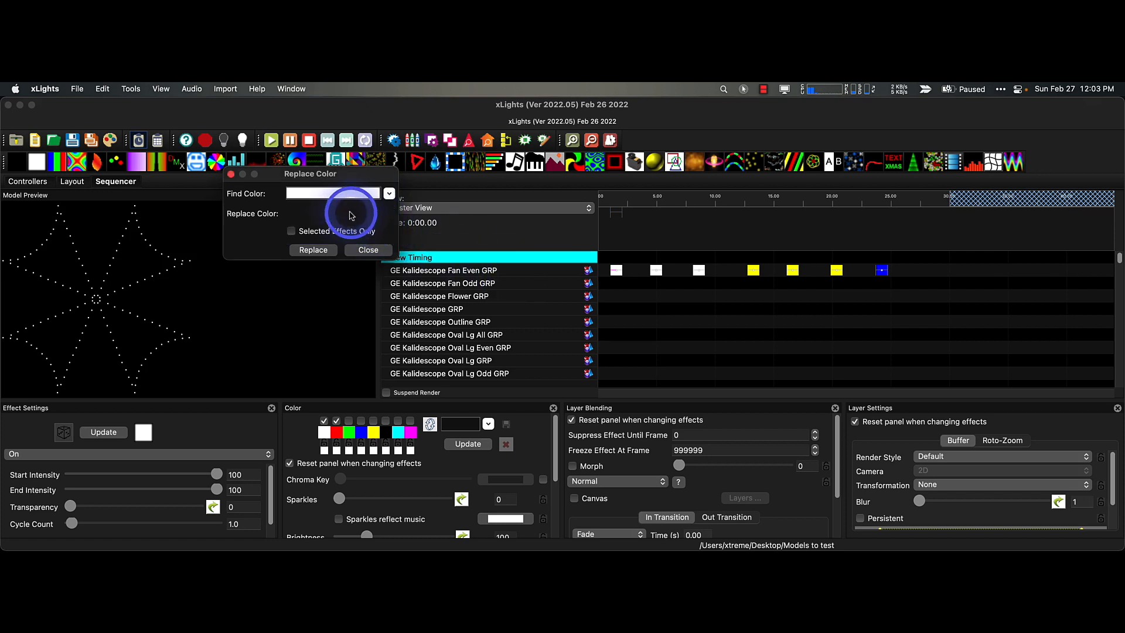
Choose the Sea Foam crayon as the replacement color for white.
left_click(348, 213)
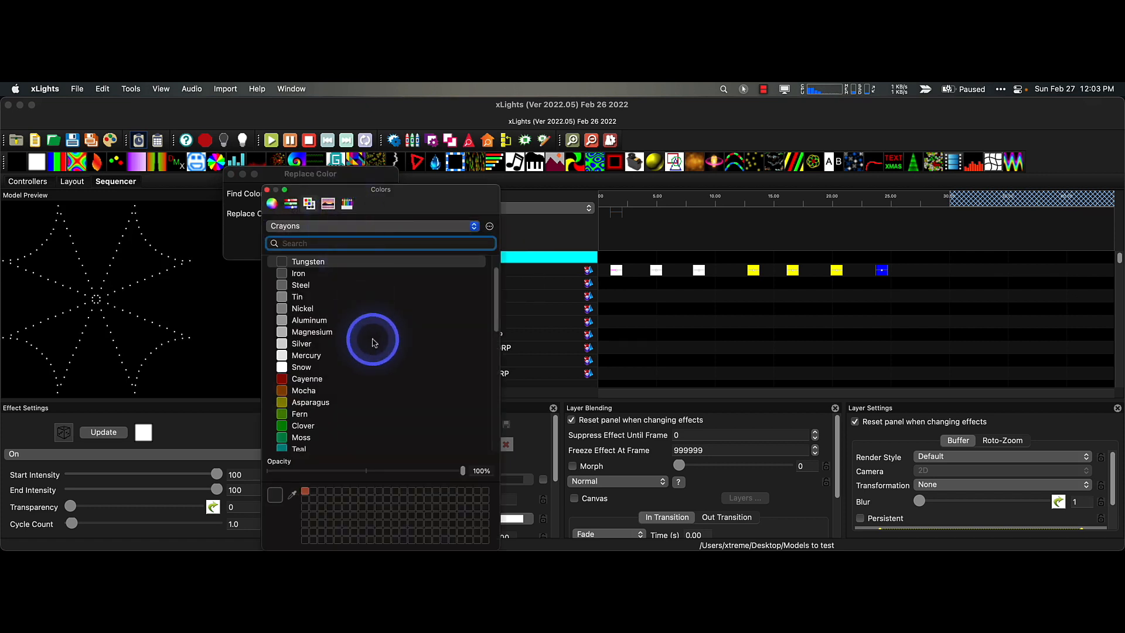
scroll(378, 356, "down", 2)
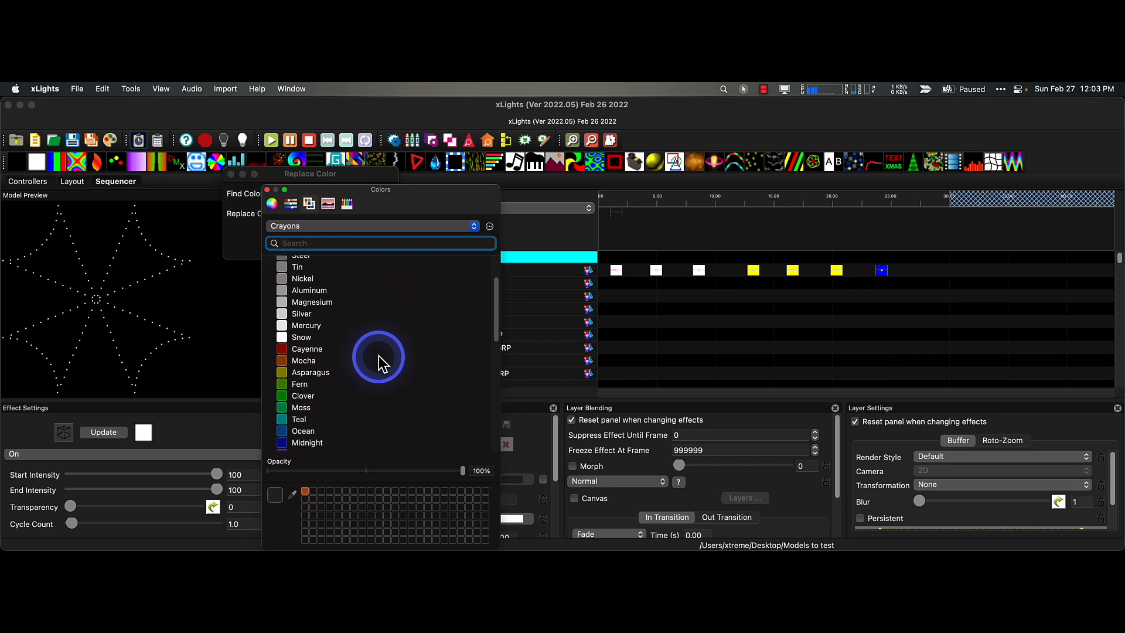
scroll(378, 356, "down", 4)
scroll(378, 356, "up", 5)
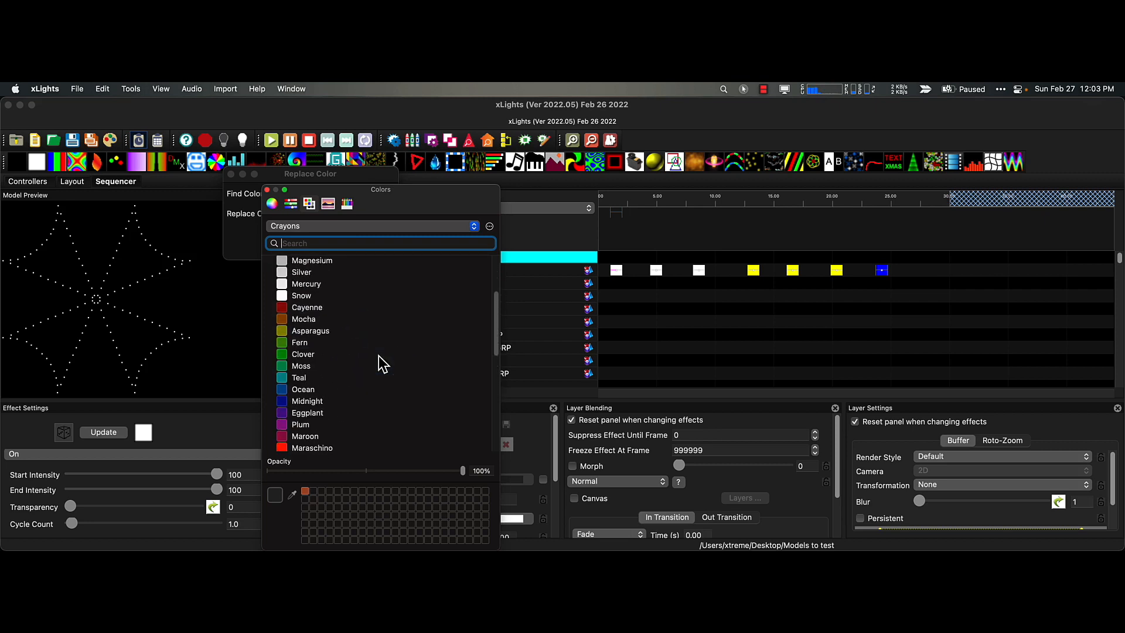
scroll(371, 385, "down", 5)
scroll(371, 385, "up", 2)
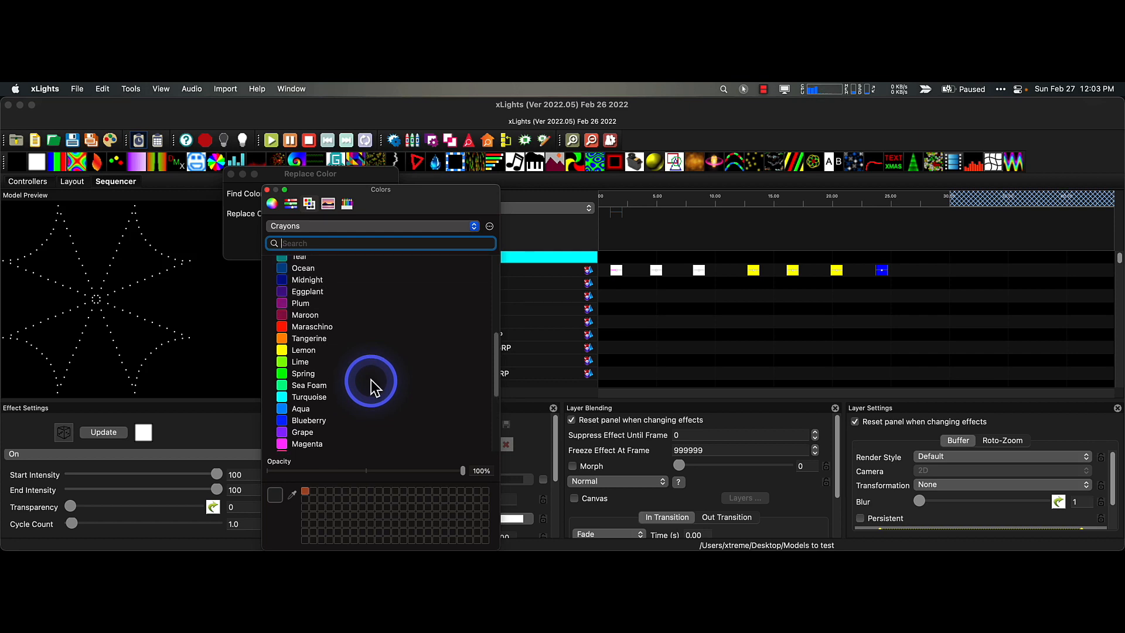
scroll(371, 379, "down", 2)
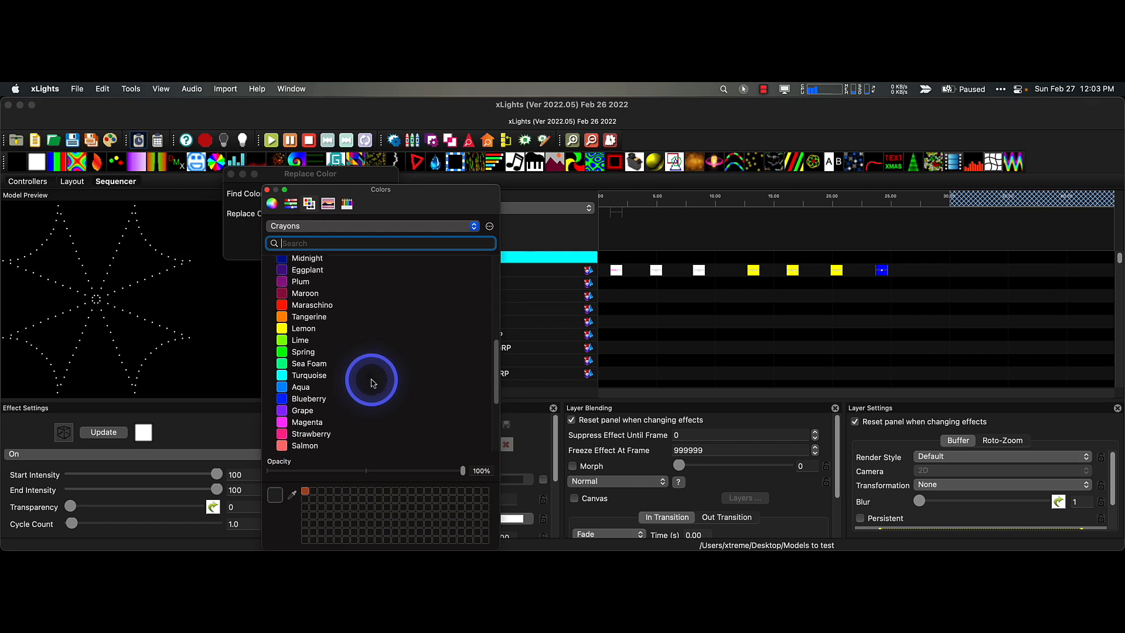
left_click(289, 363)
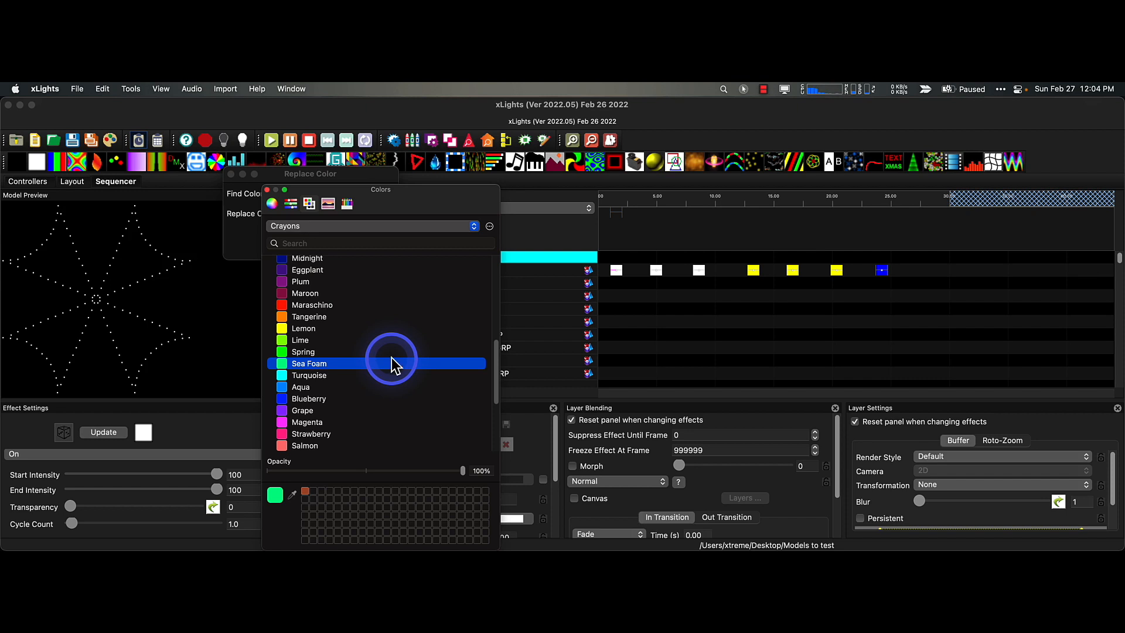
left_click(267, 190)
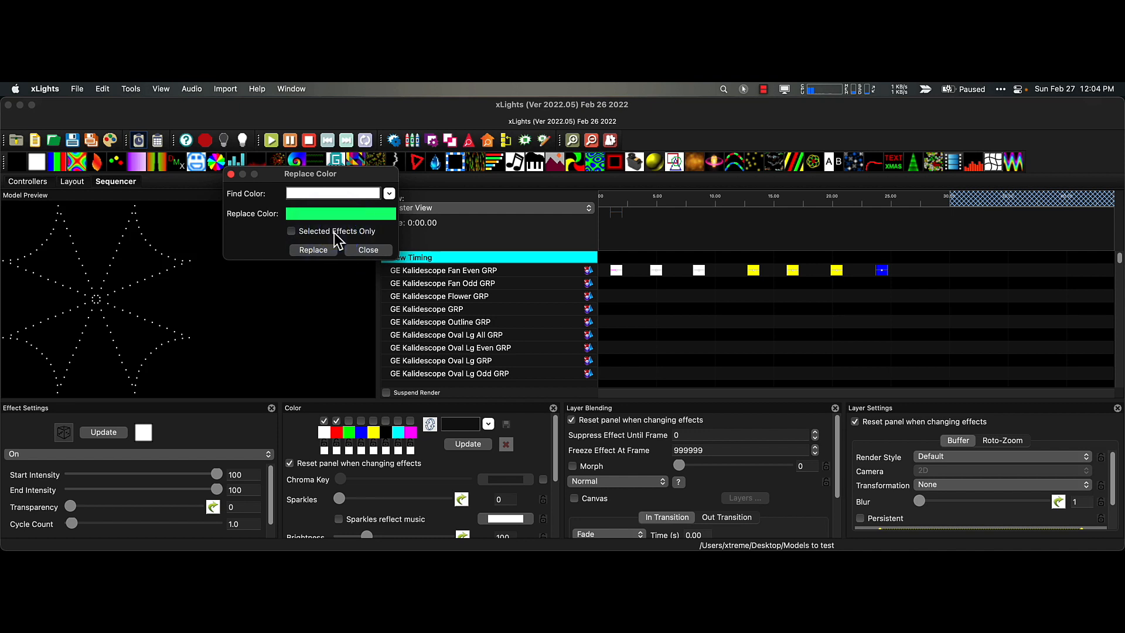
Replace white with Sea Foam across all effects in the sequence and close the Replace Color dialog.
left_click(326, 250)
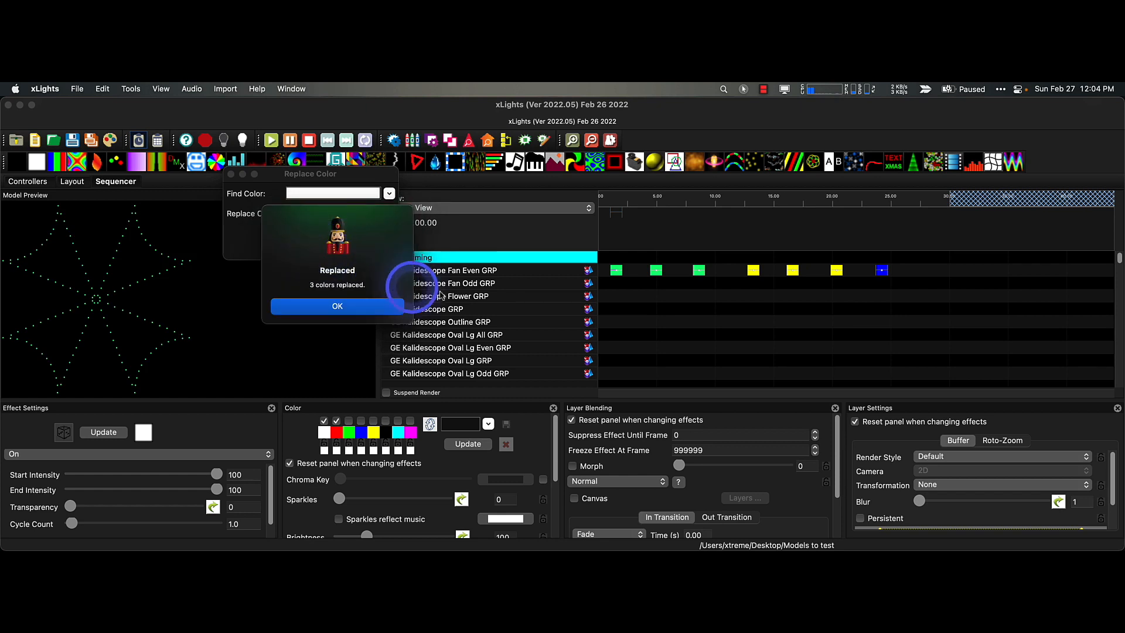
left_click(350, 314)
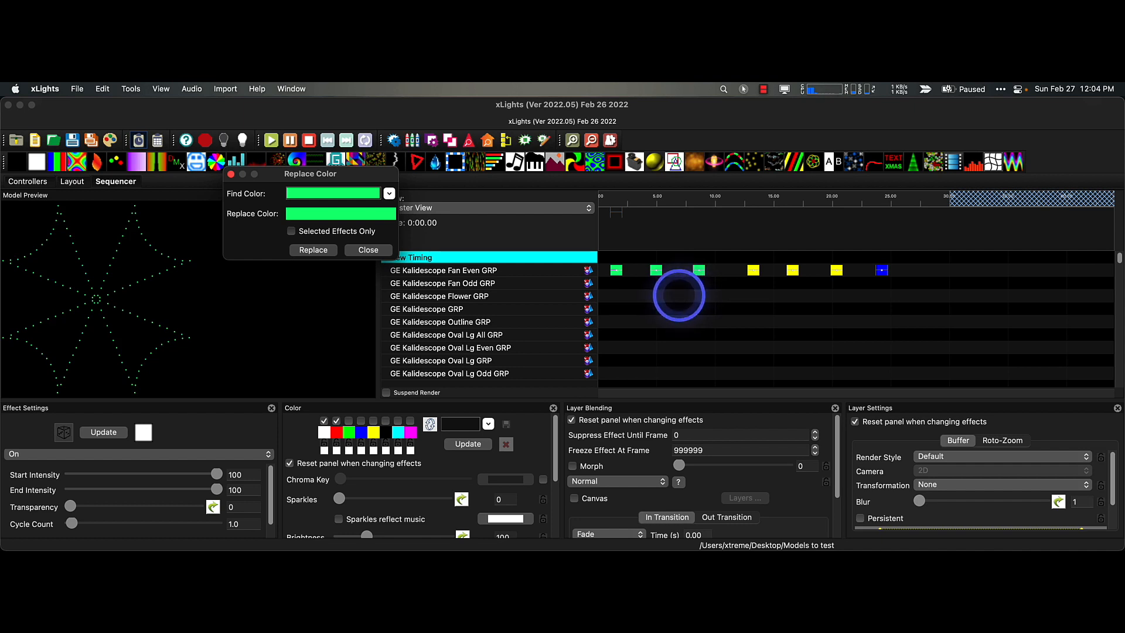
left_click(368, 249)
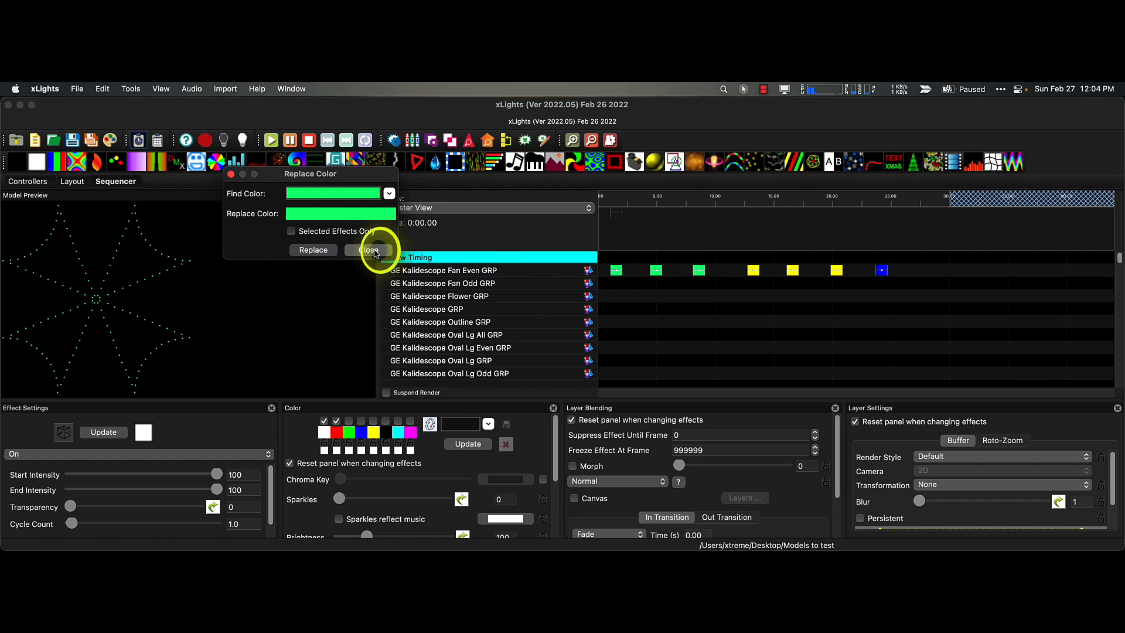
Undo the last edit, and enable blue and disable yellow in the palette of the row's last On effect.
left_click(684, 301)
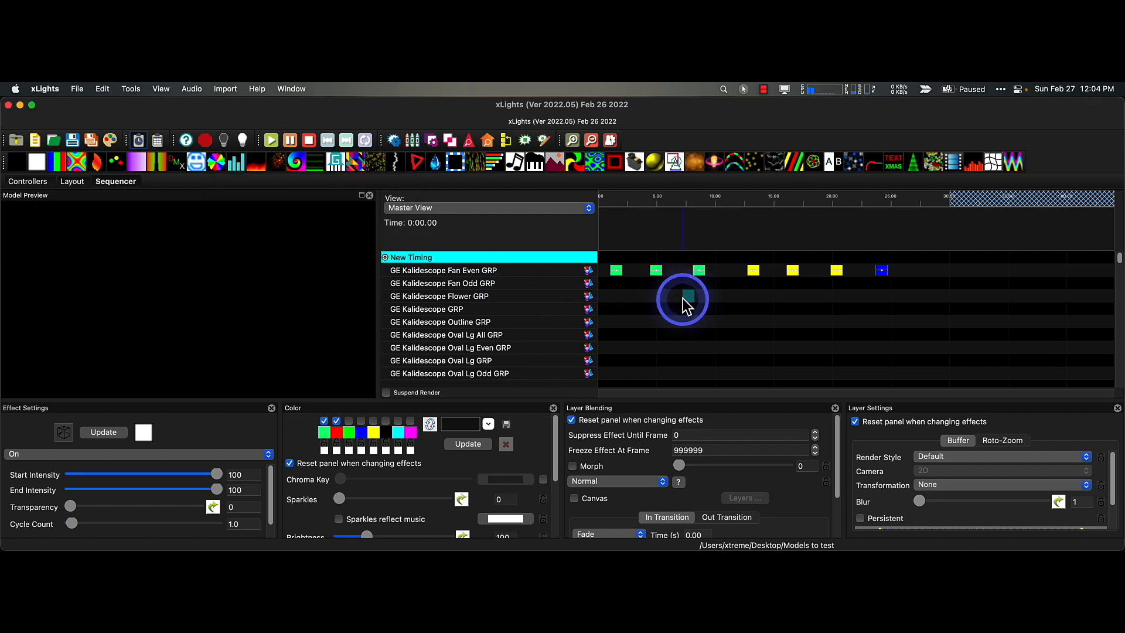
key("super+z")
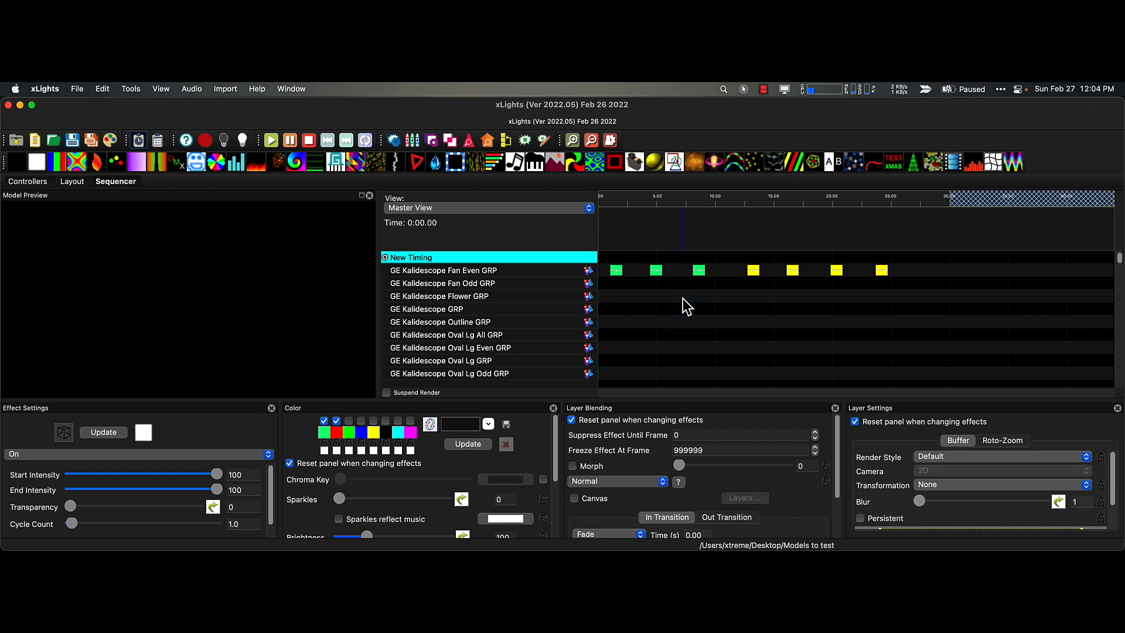
left_click(683, 297)
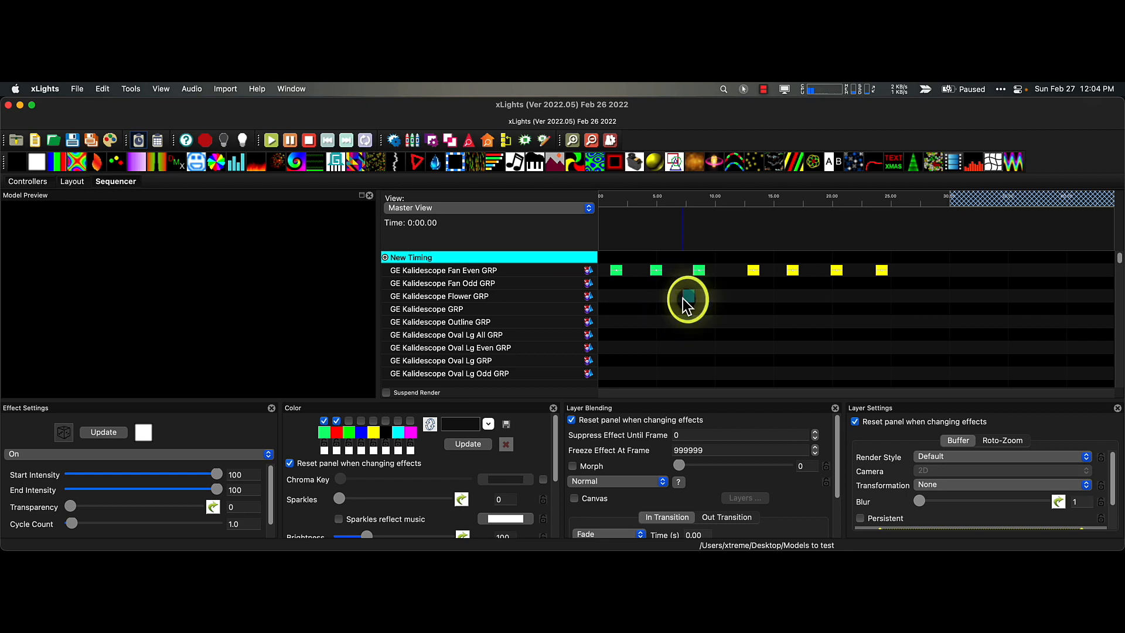
left_click(883, 271)
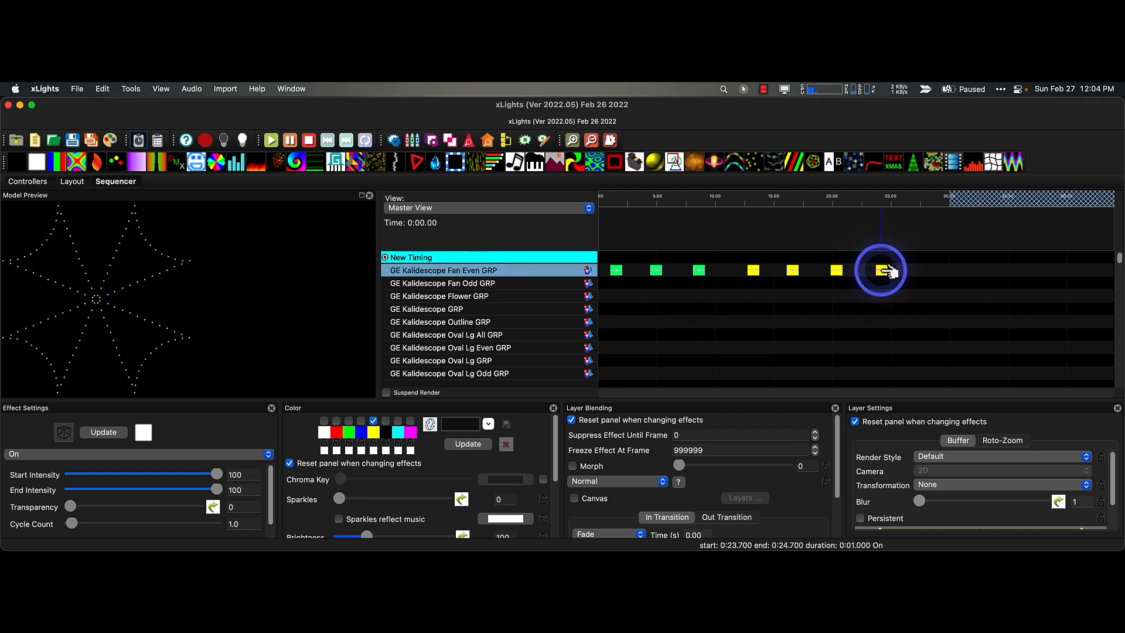
left_click(361, 421)
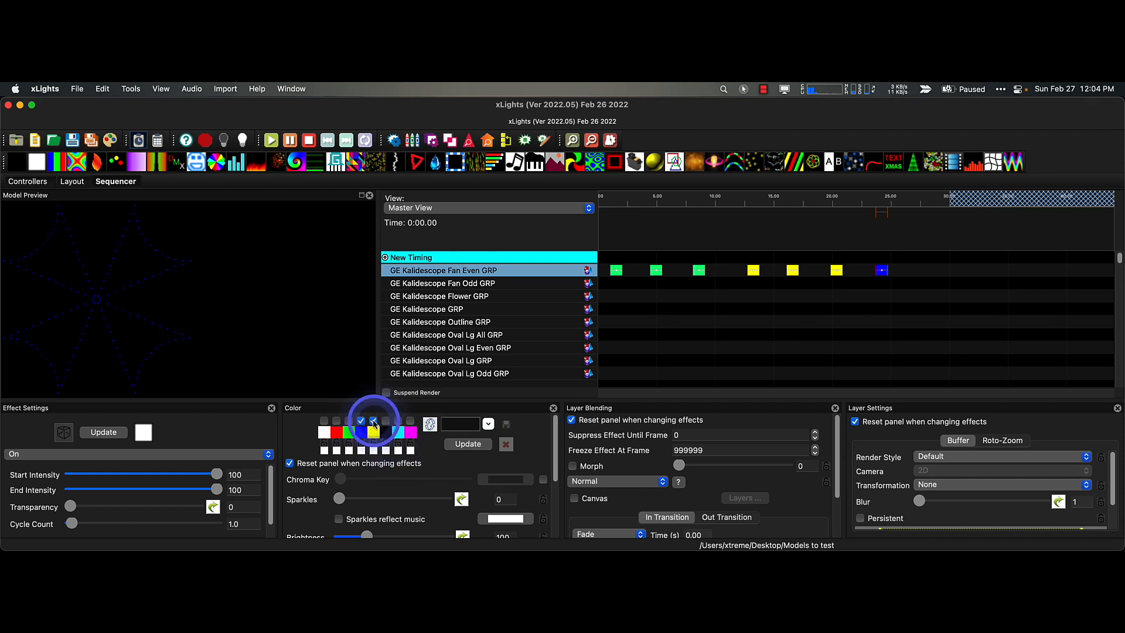
left_click(904, 321)
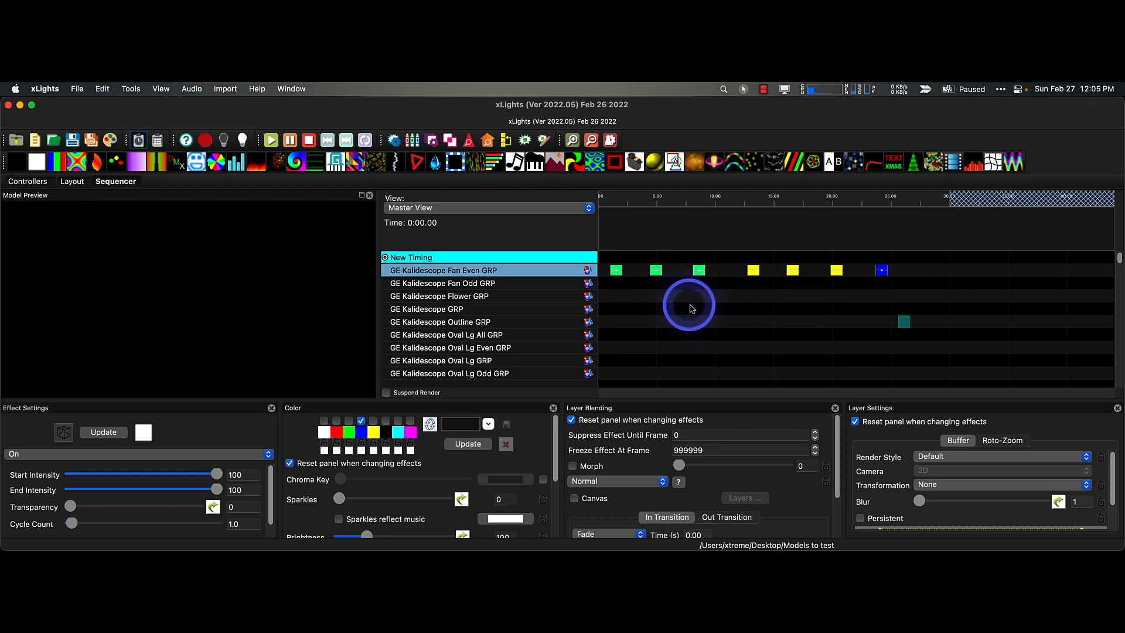
Select the three yellow On effects, start Color Replace and choose yellow as the color to find.
left_click(752, 270)
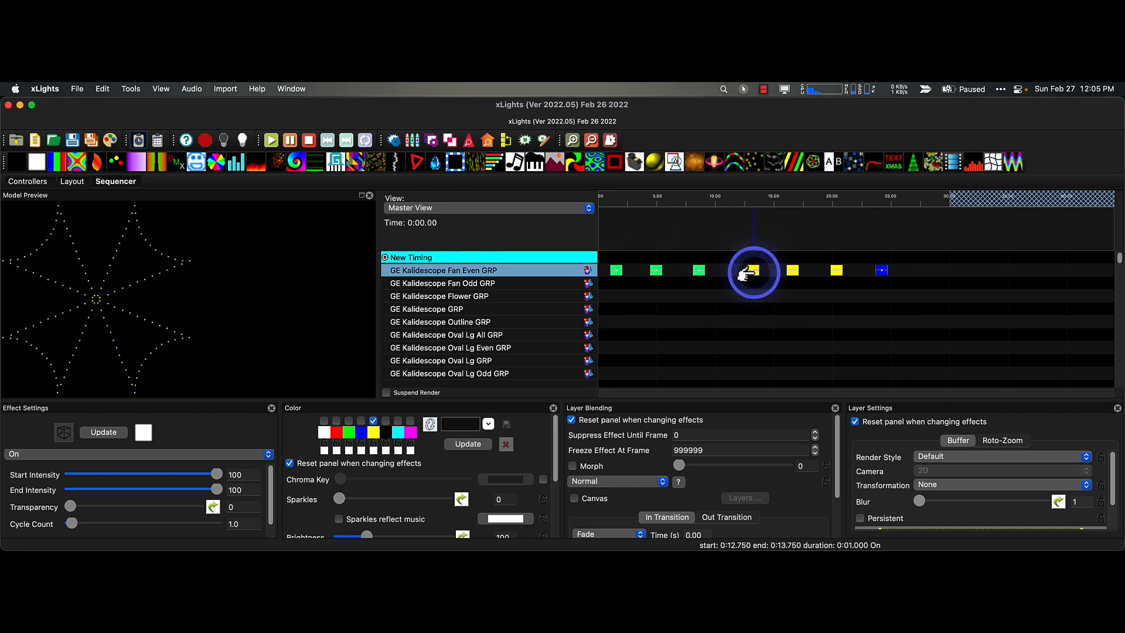
left_click(793, 270)
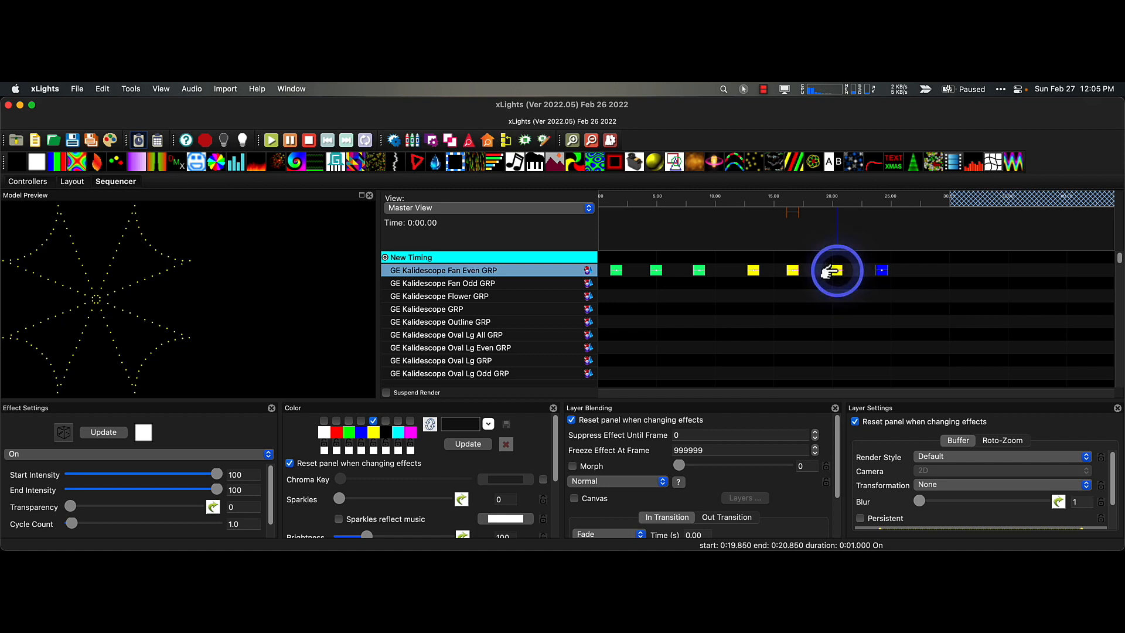
left_click(829, 271)
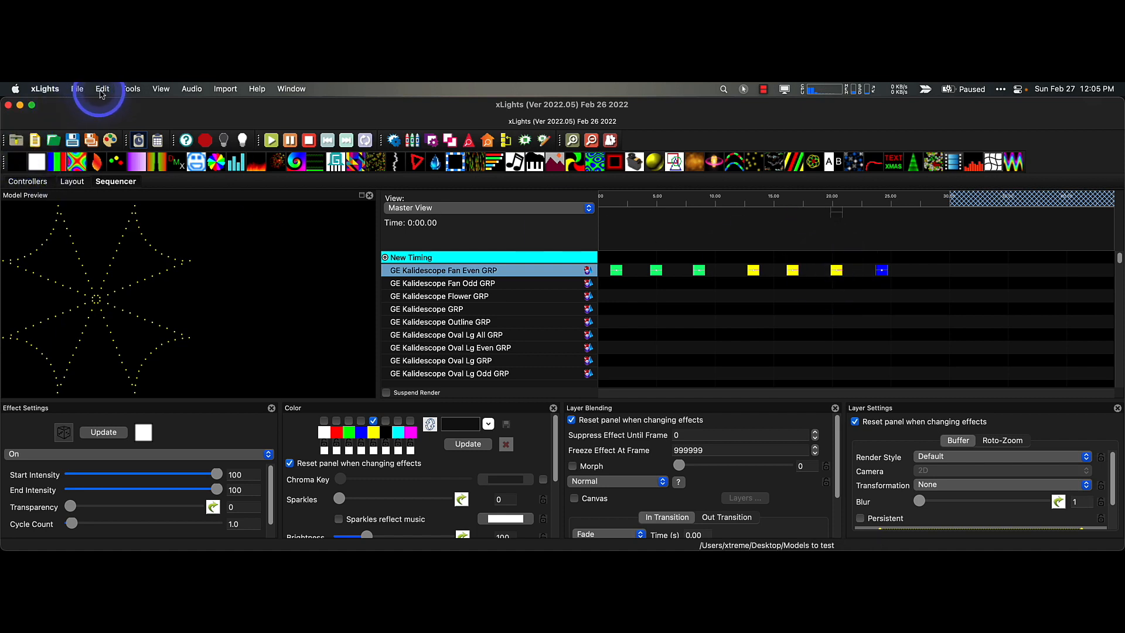
left_click(102, 89)
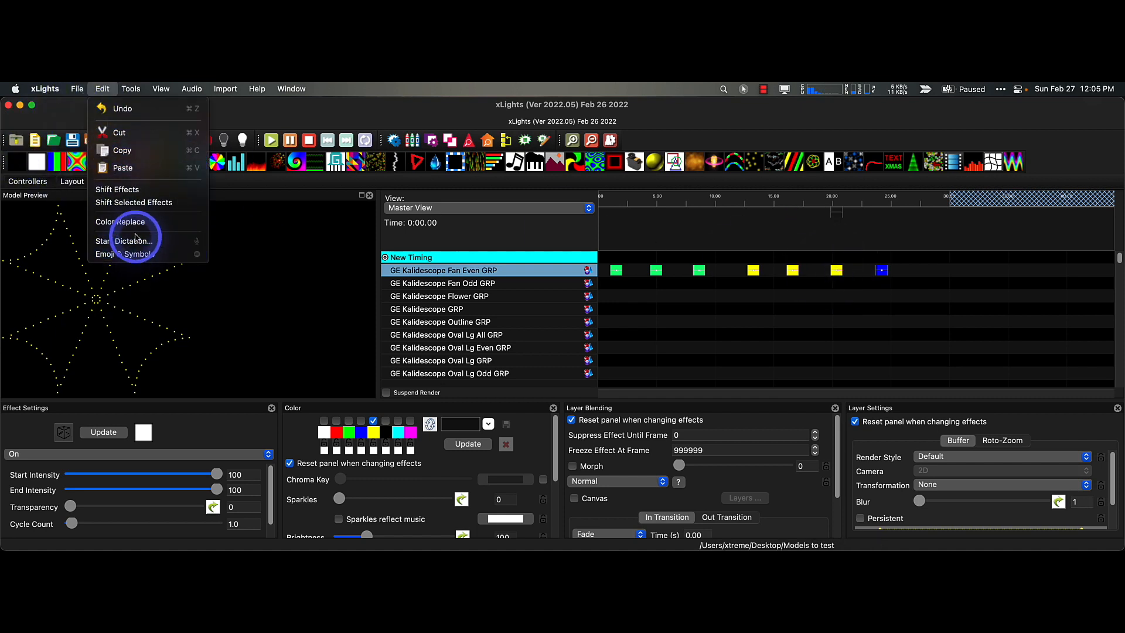
left_click(136, 222)
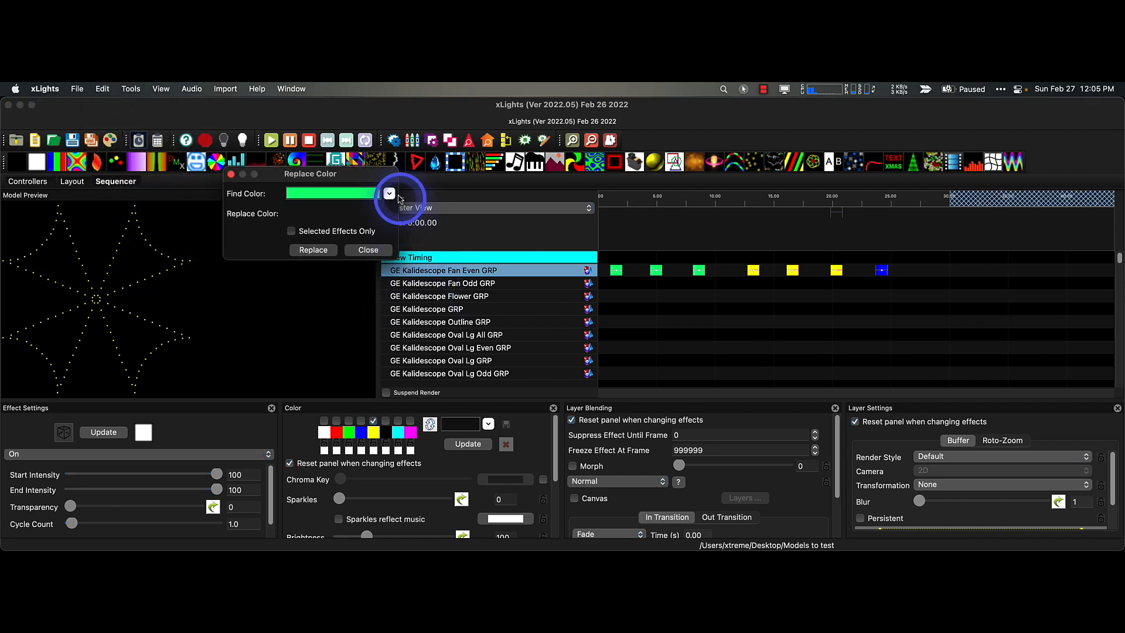
left_click(389, 194)
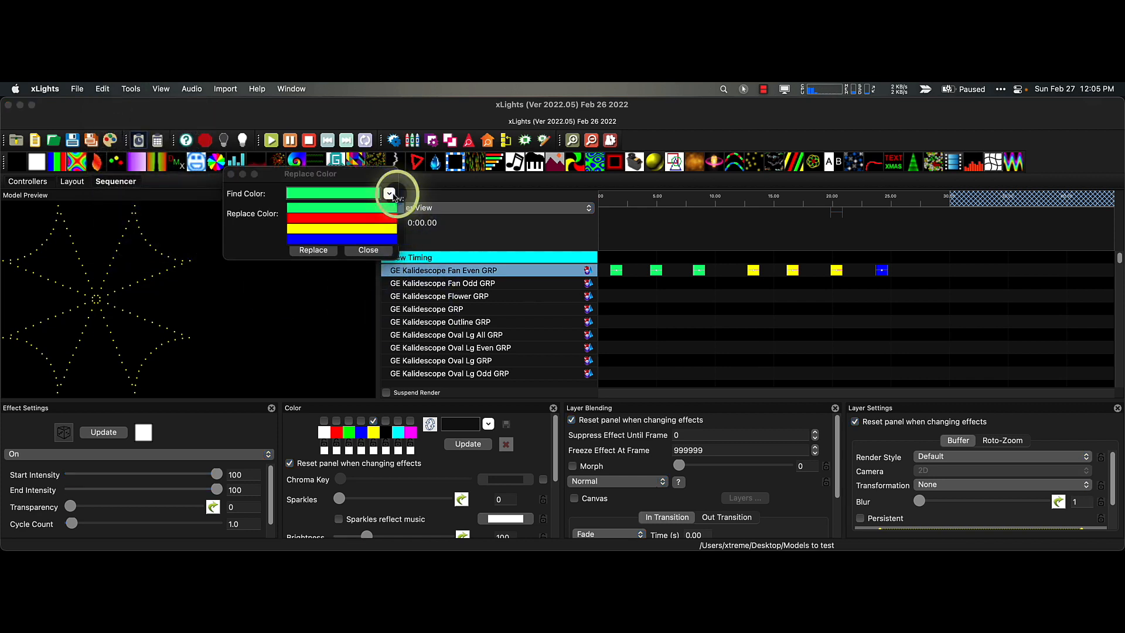
left_click(359, 233)
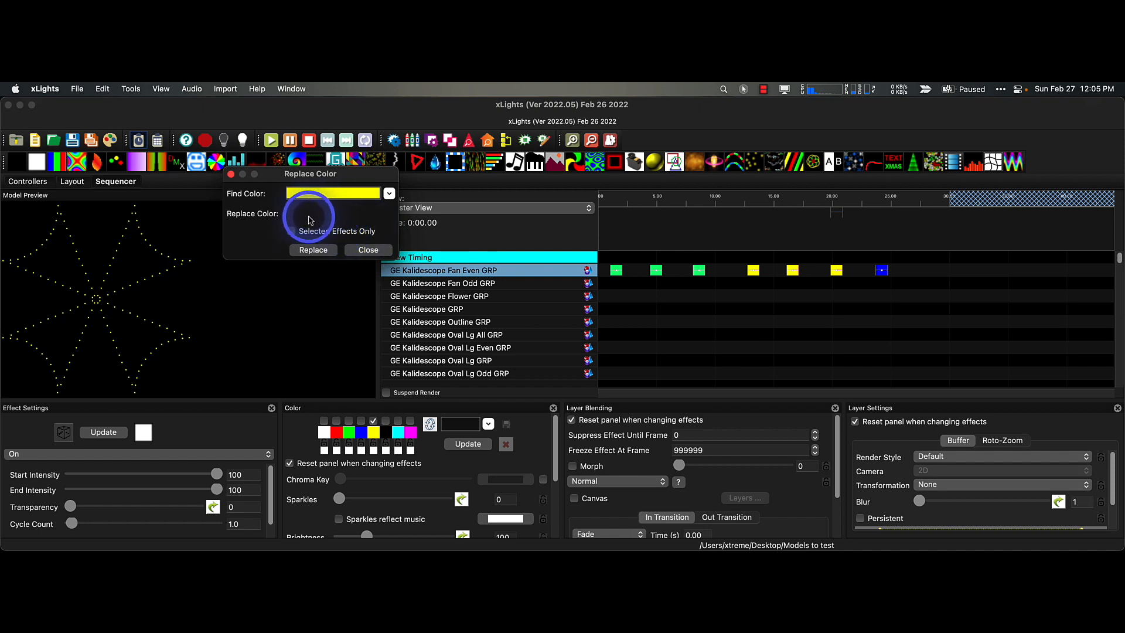
Limit the replacement to selected effects only and choose the Midnight crayon as the replacement color.
left_click(298, 228)
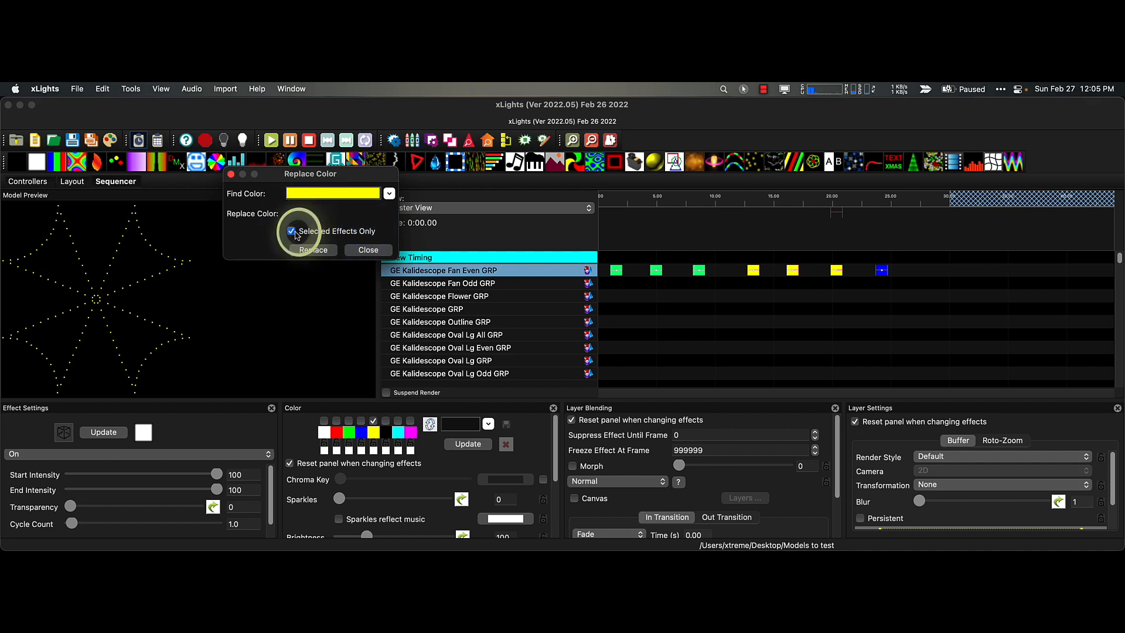
left_click(311, 217)
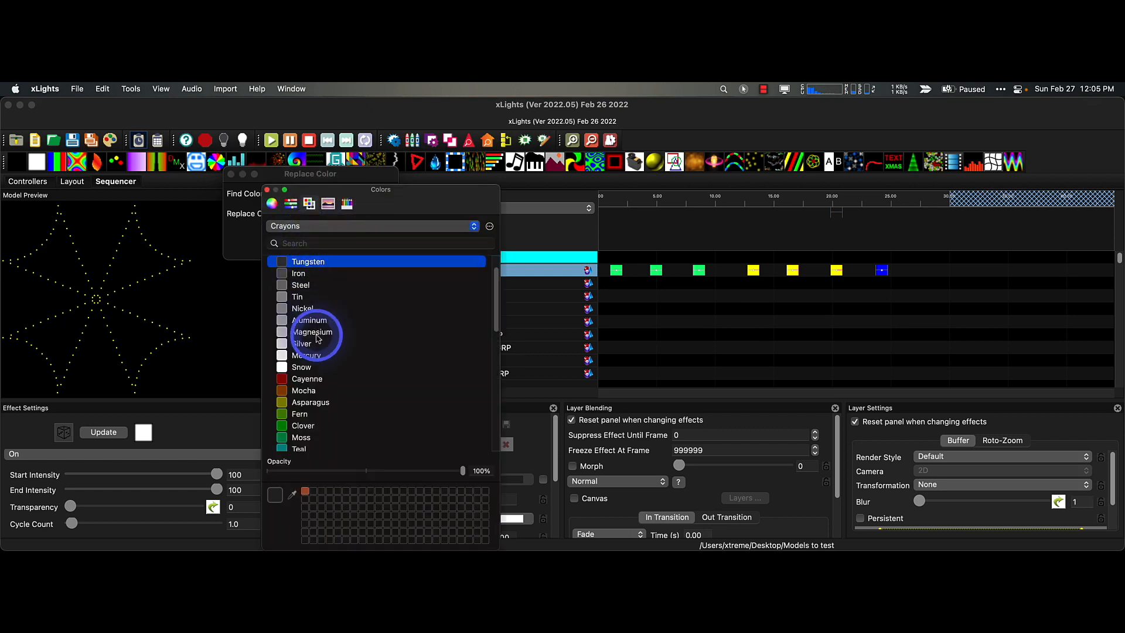
scroll(301, 326, "down", 5)
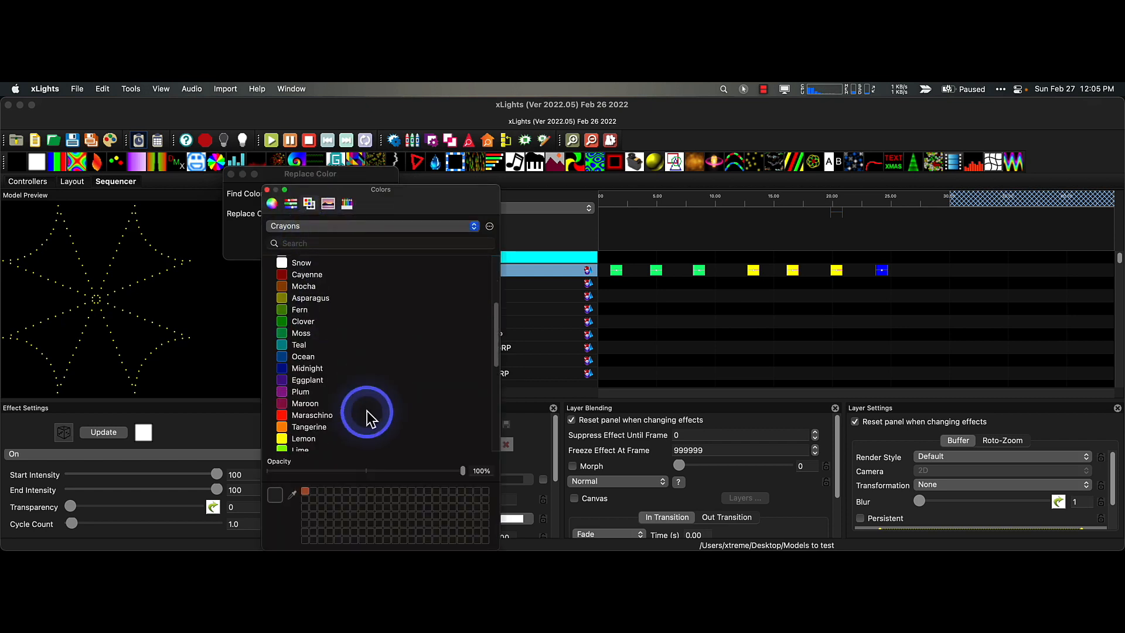
left_click(293, 369)
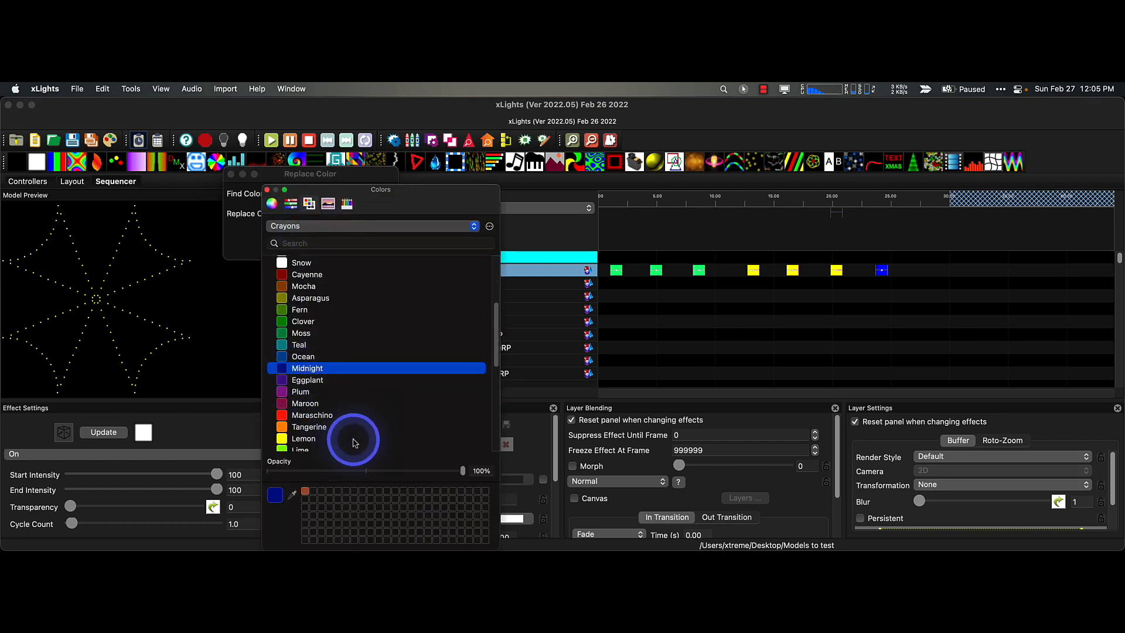
left_click(267, 189)
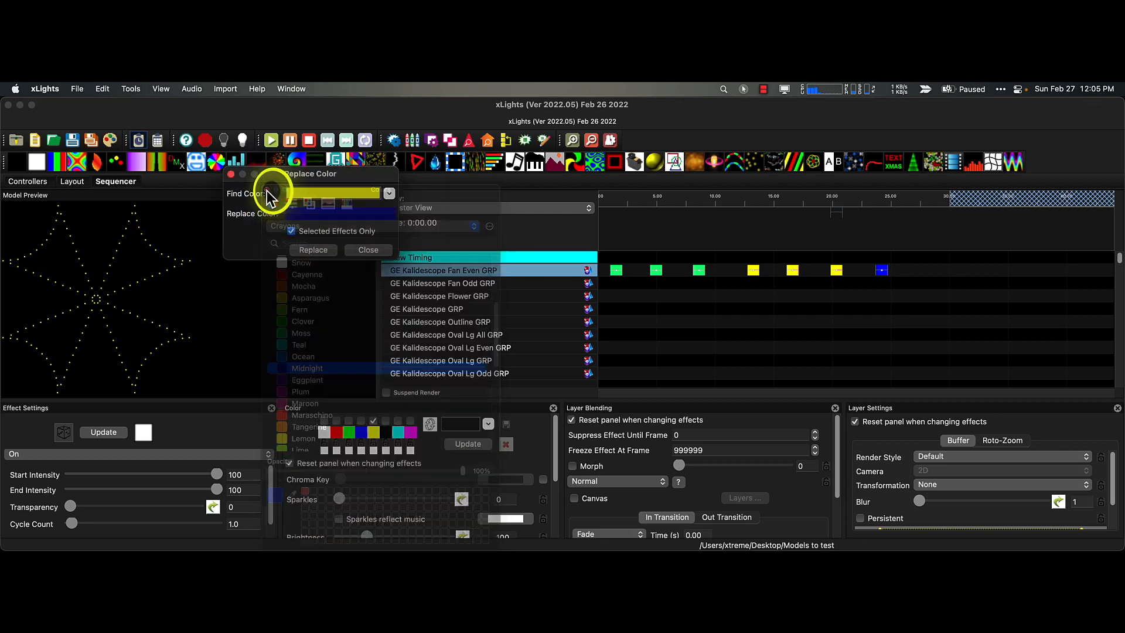
Replace yellow with Midnight in the selected effects, check the find color list and close the Replace Color dialog.
left_click(321, 251)
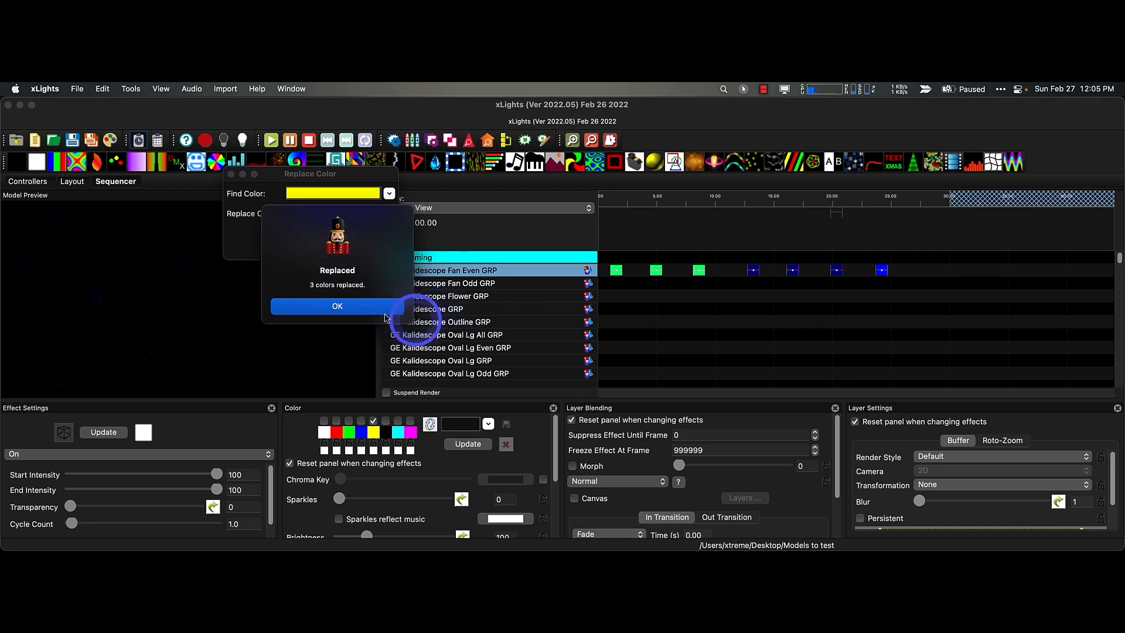
left_click(351, 309)
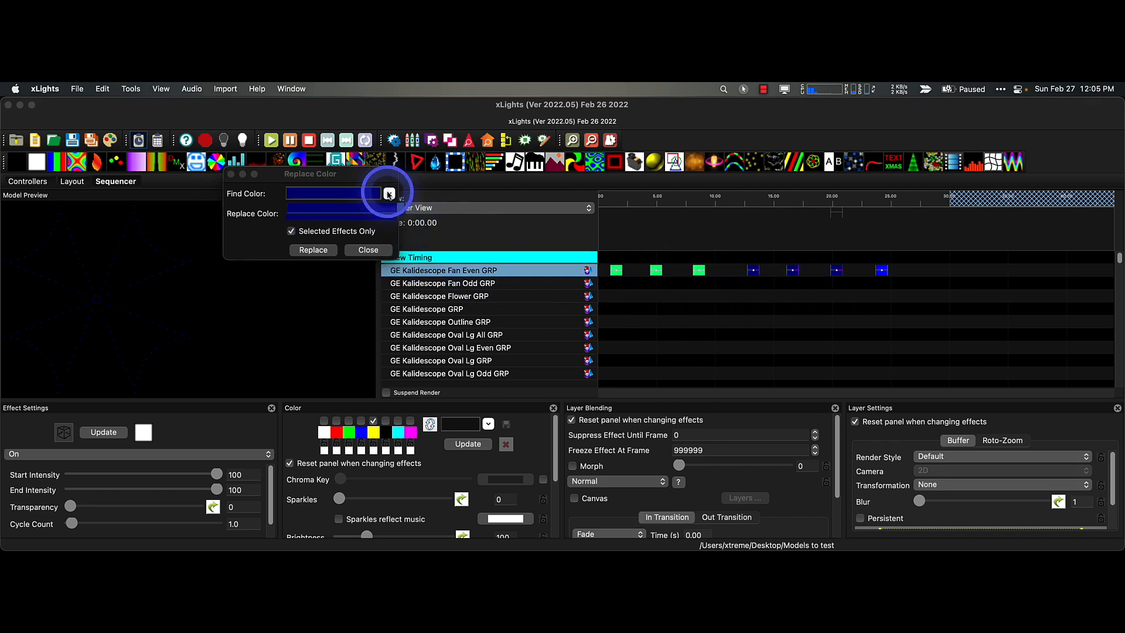
left_click(388, 193)
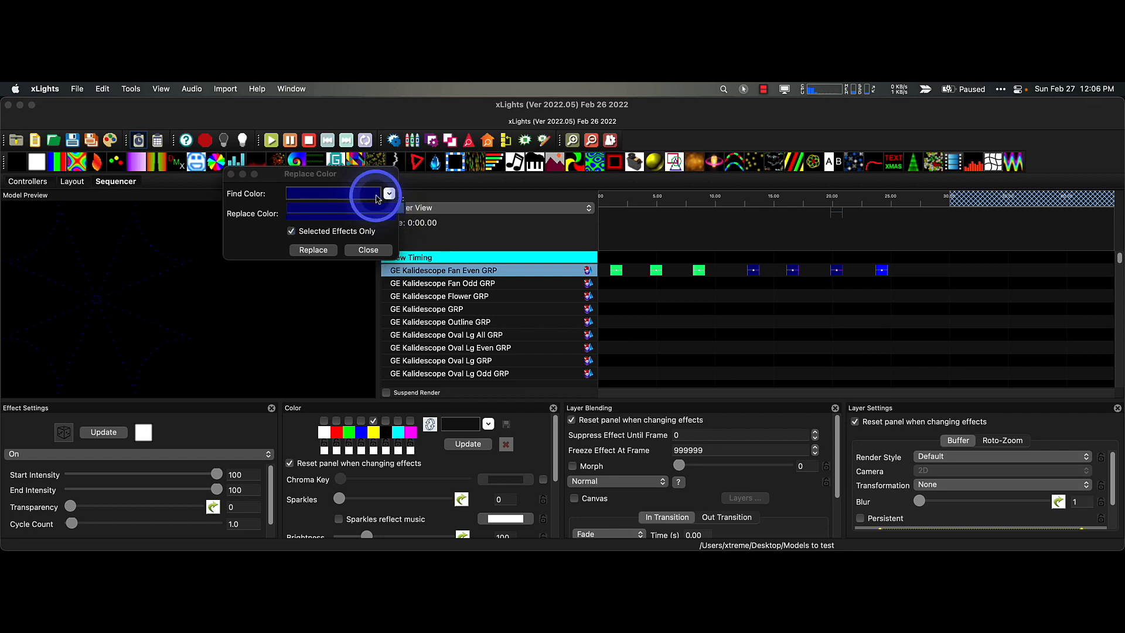
left_click(368, 250)
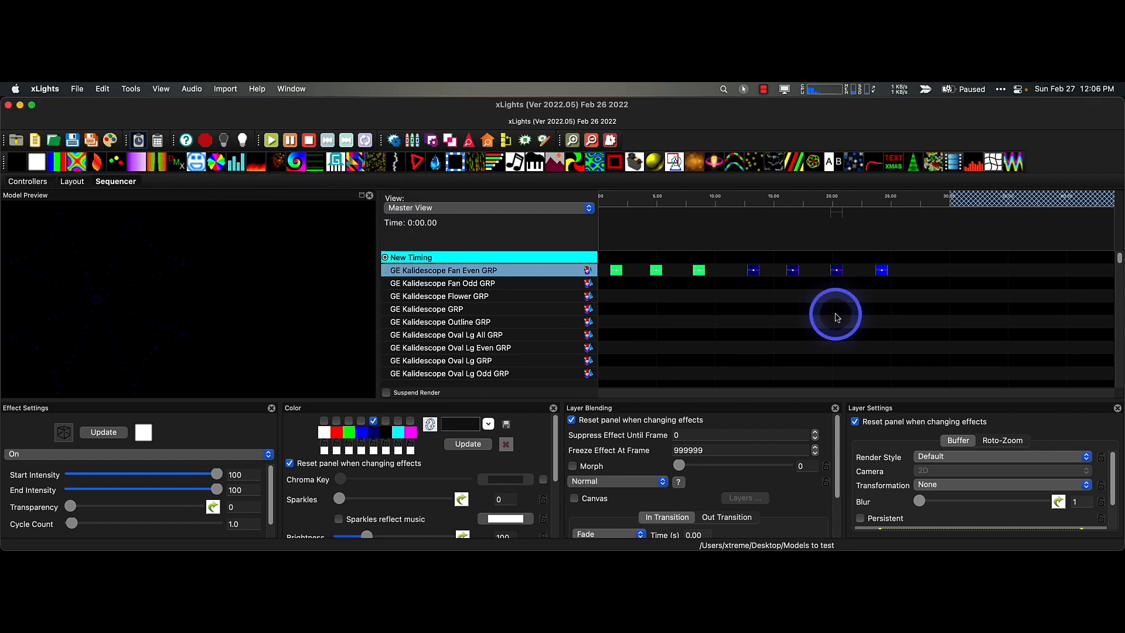
Select the three green On effects in the GE Kalidescope Fan Even GRP row and start Color Replace with green as the find color.
left_click(619, 270)
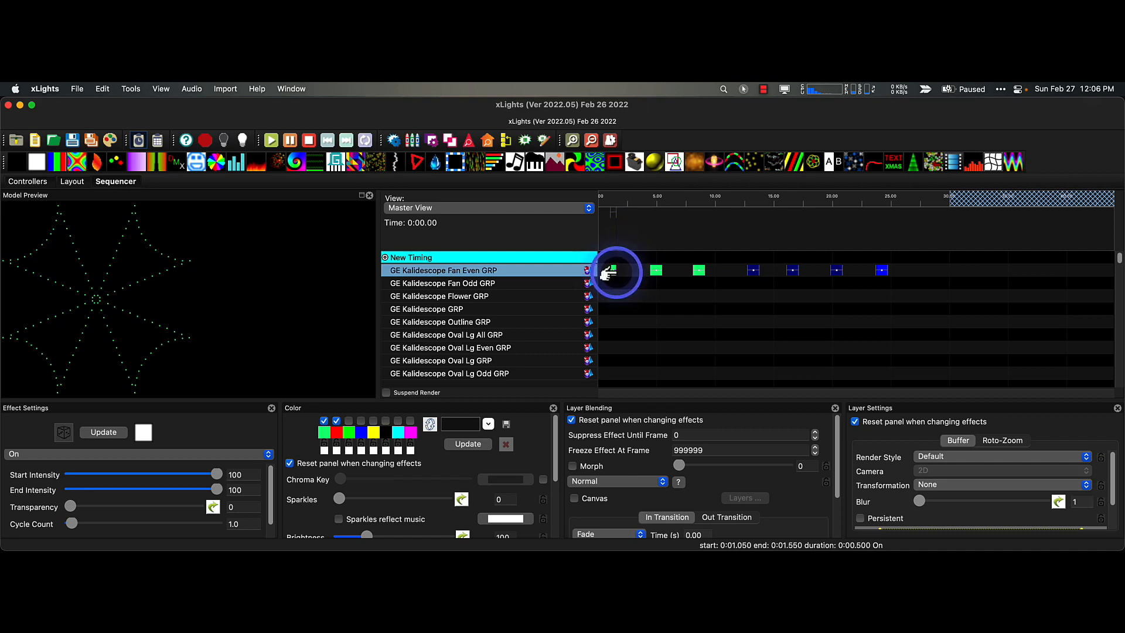
left_click(657, 270)
left_click(697, 270)
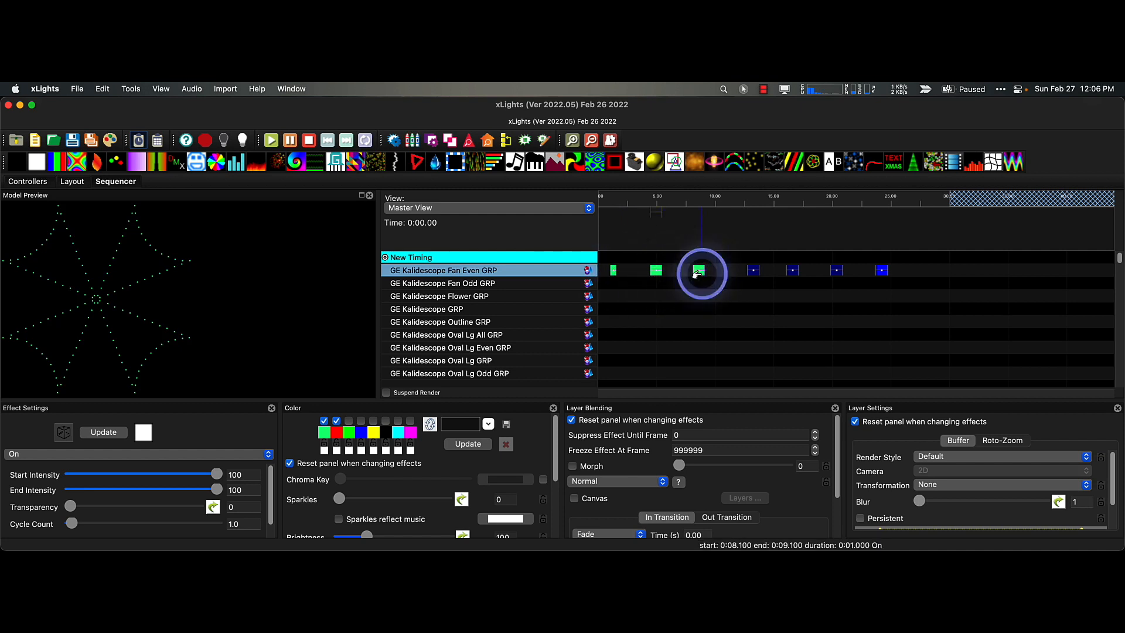
left_click(102, 90)
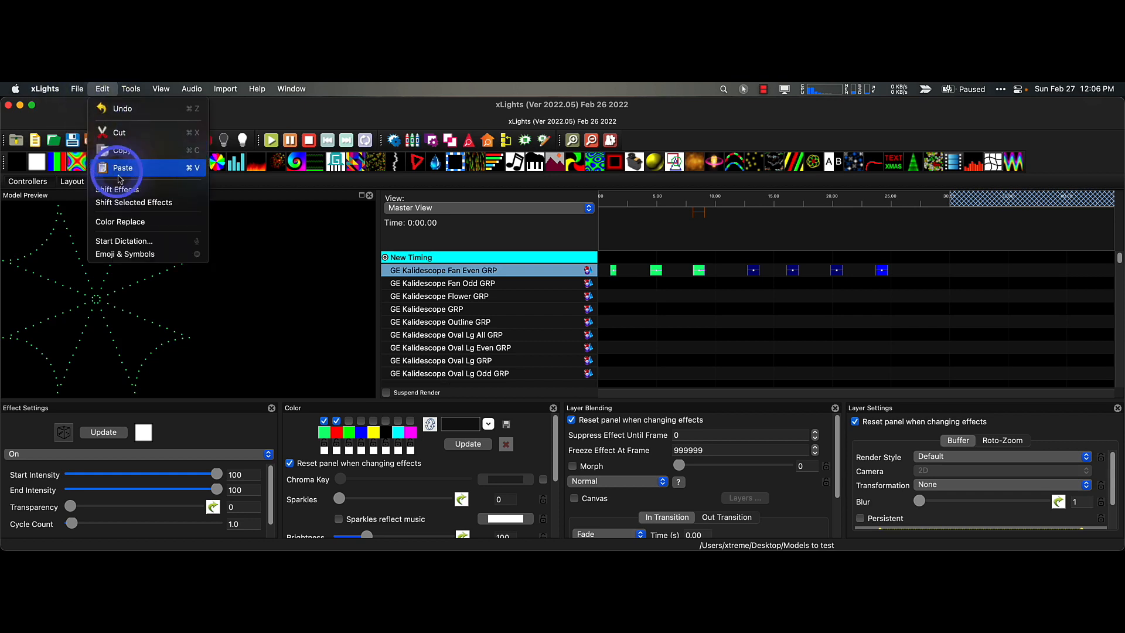
left_click(141, 218)
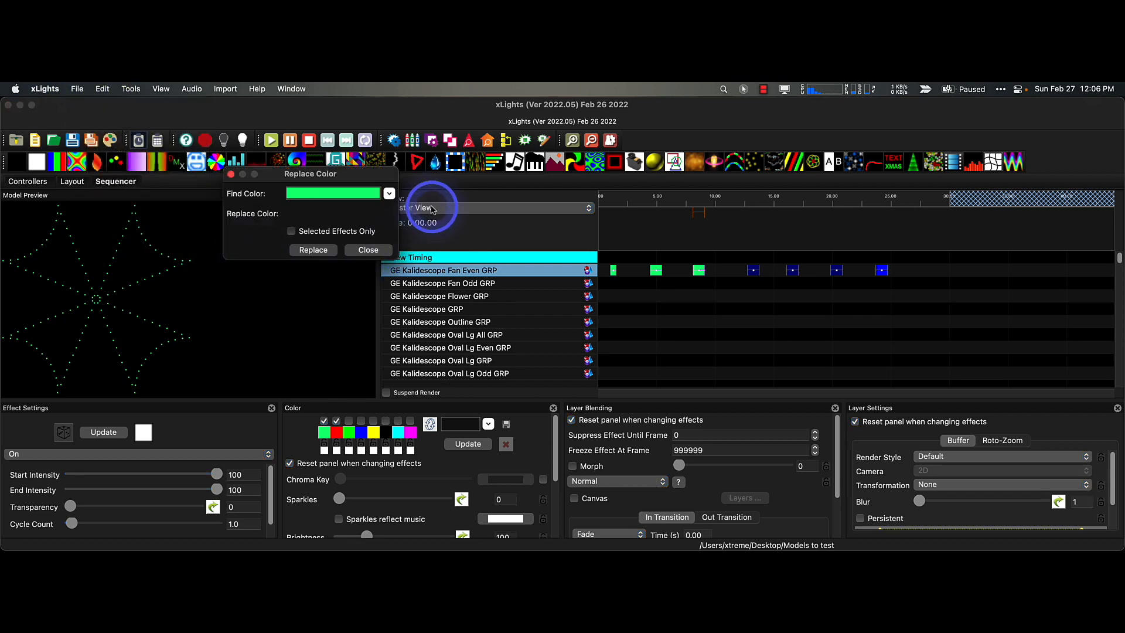
Replace green with the Midnight crayon in the selected effects only and close the Replace Color dialog.
left_click(347, 212)
scroll(352, 426, "down", 3)
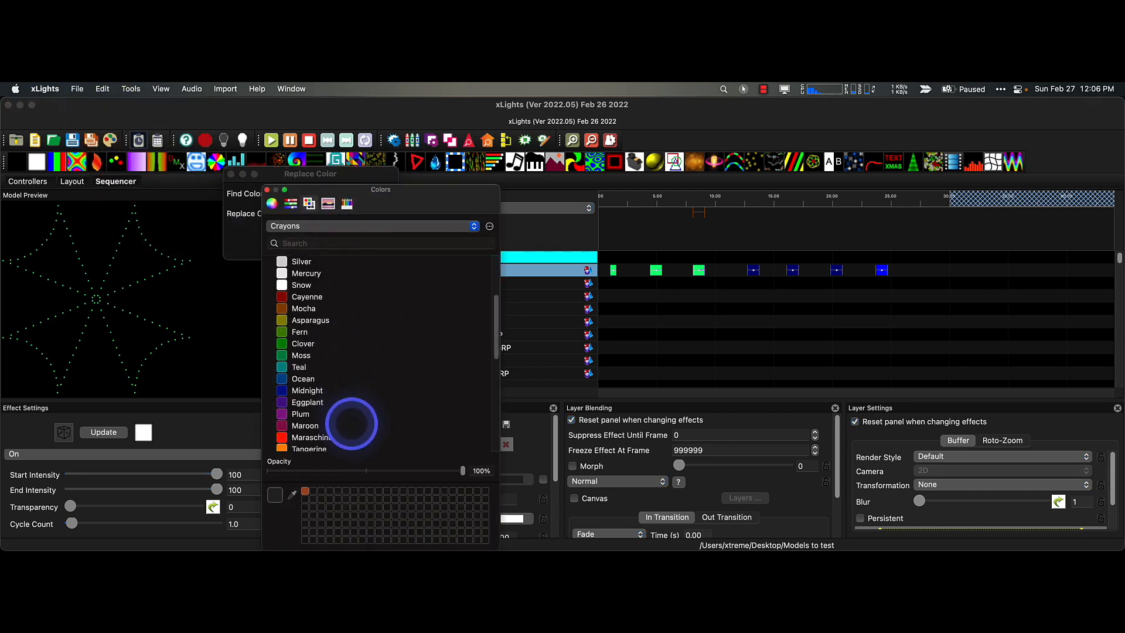
left_click(287, 391)
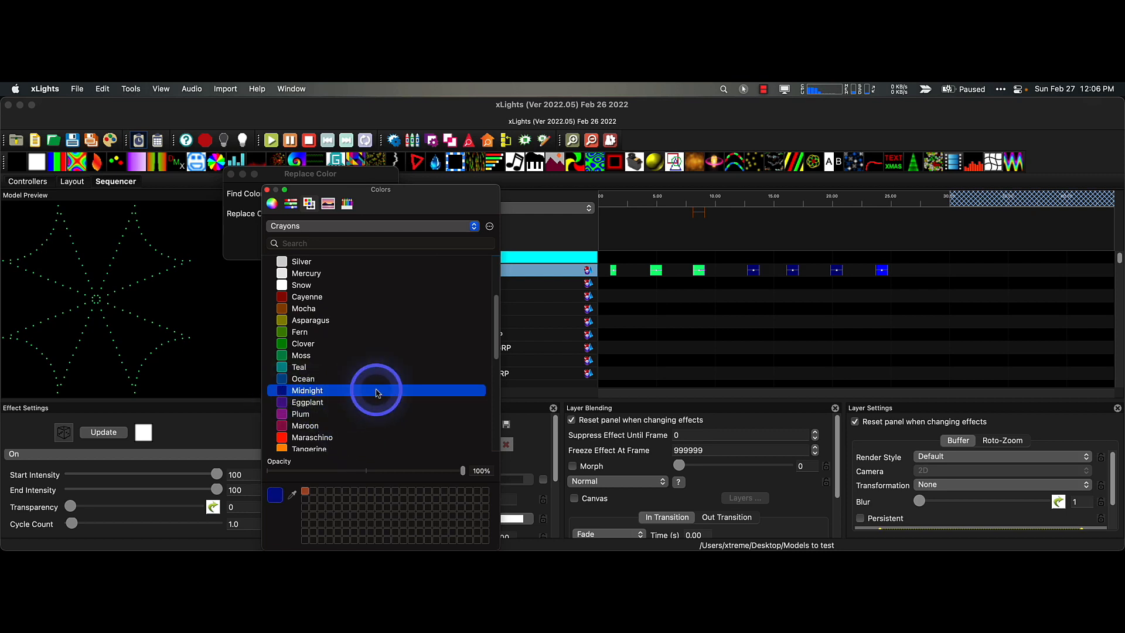
left_click(267, 189)
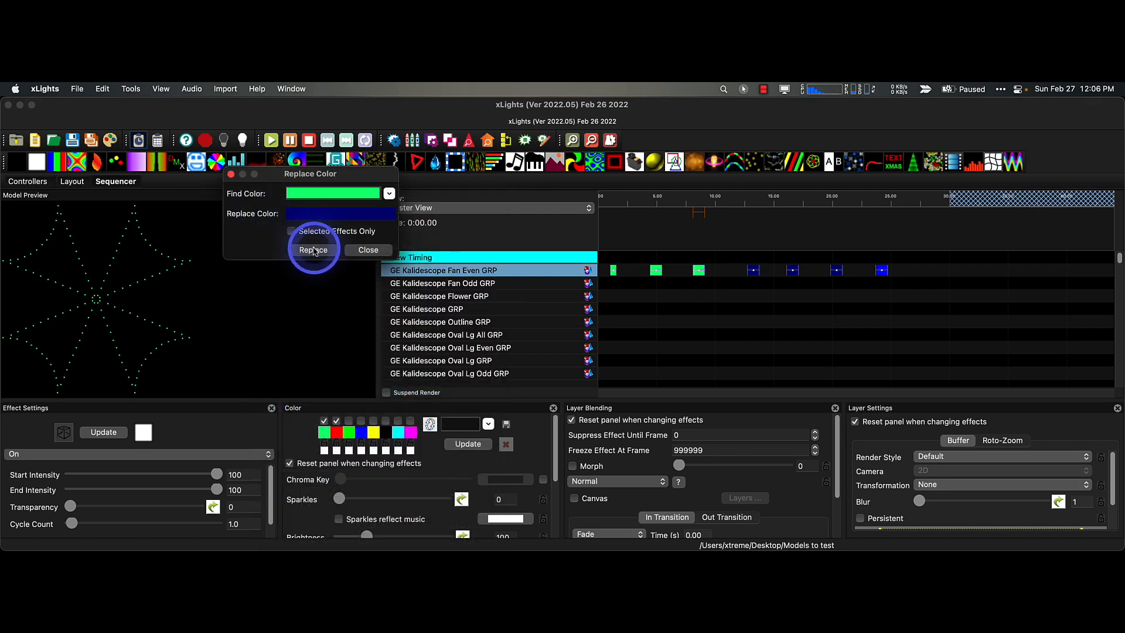
left_click(291, 231)
left_click(311, 250)
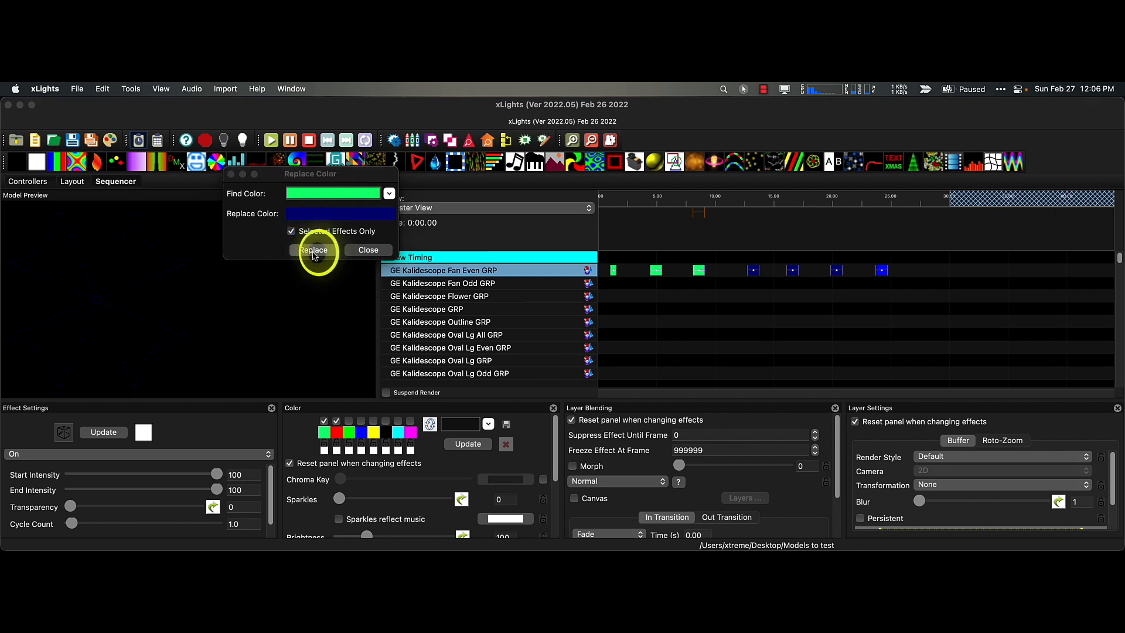
left_click(352, 304)
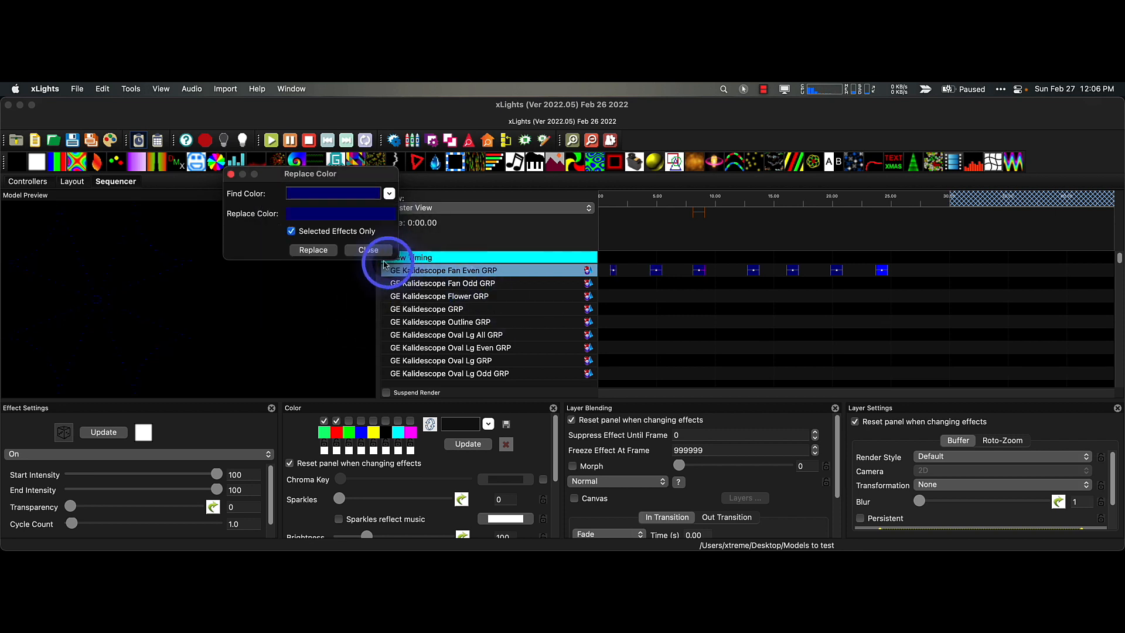
left_click(368, 250)
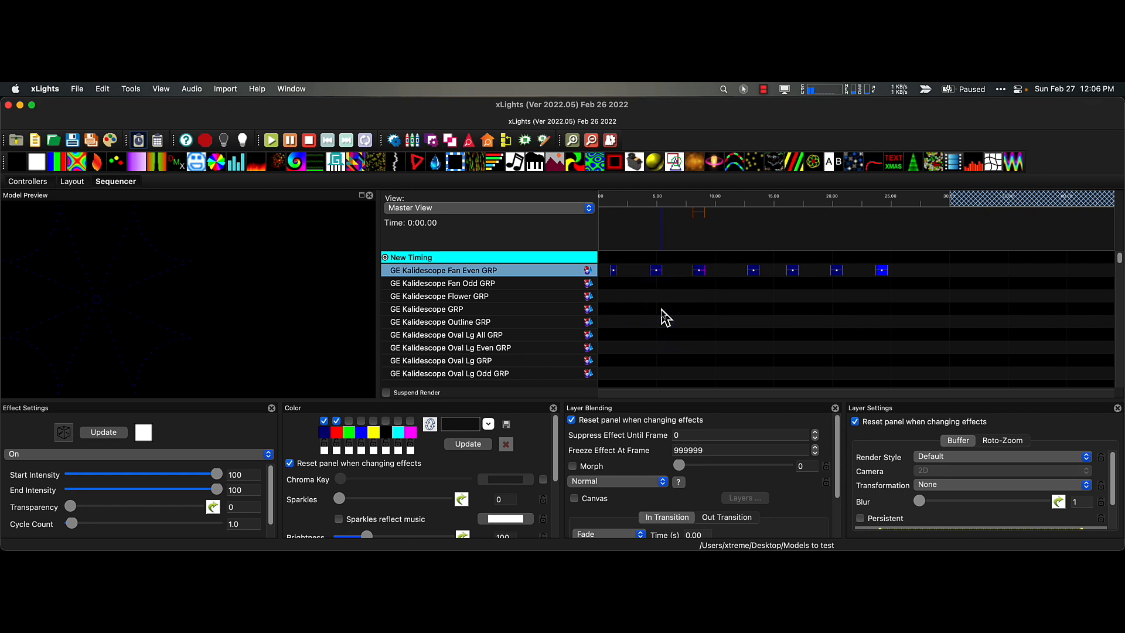
Lengthen the first On effect in the GE Kalidescope Fan Even GRP row to about 1.1 s.
left_click(609, 270)
left_click(614, 270)
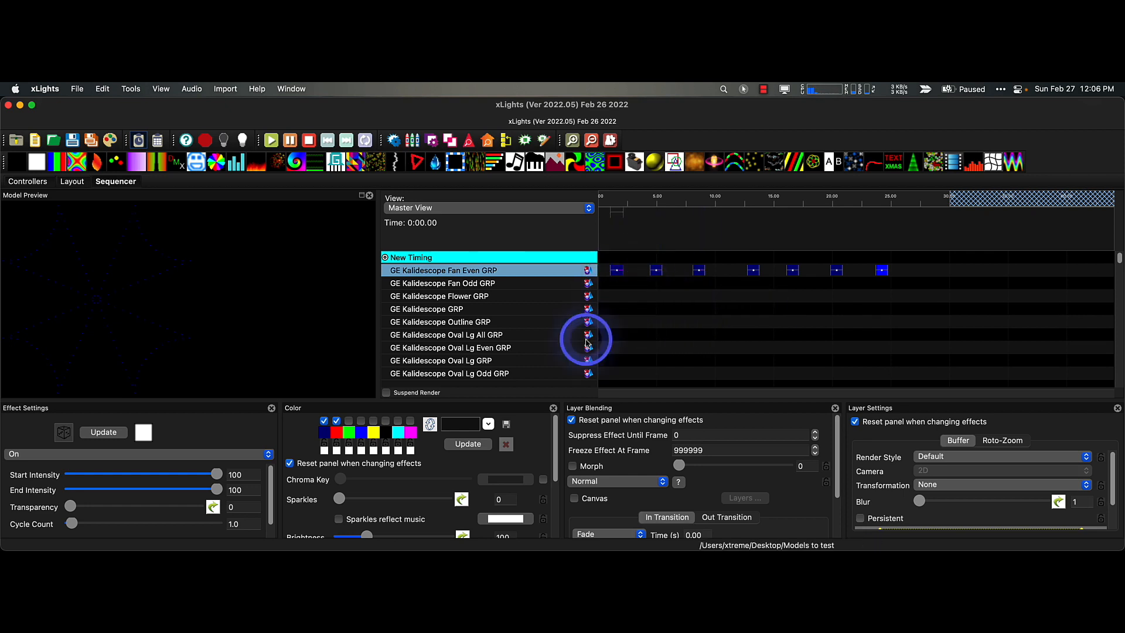
left_click(104, 89)
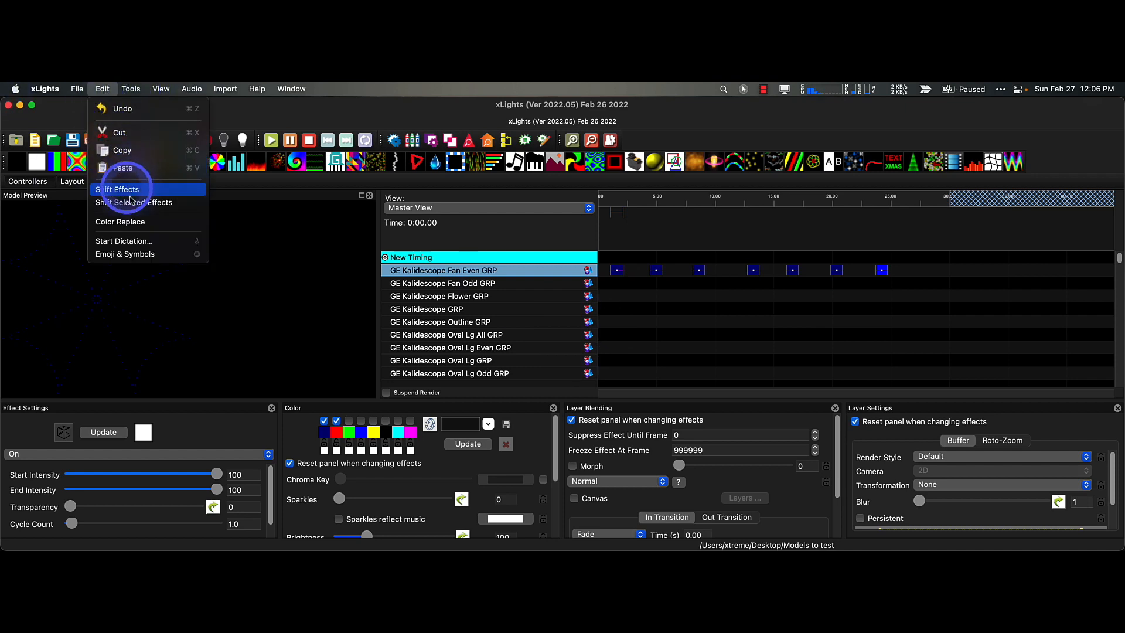
left_click(626, 326)
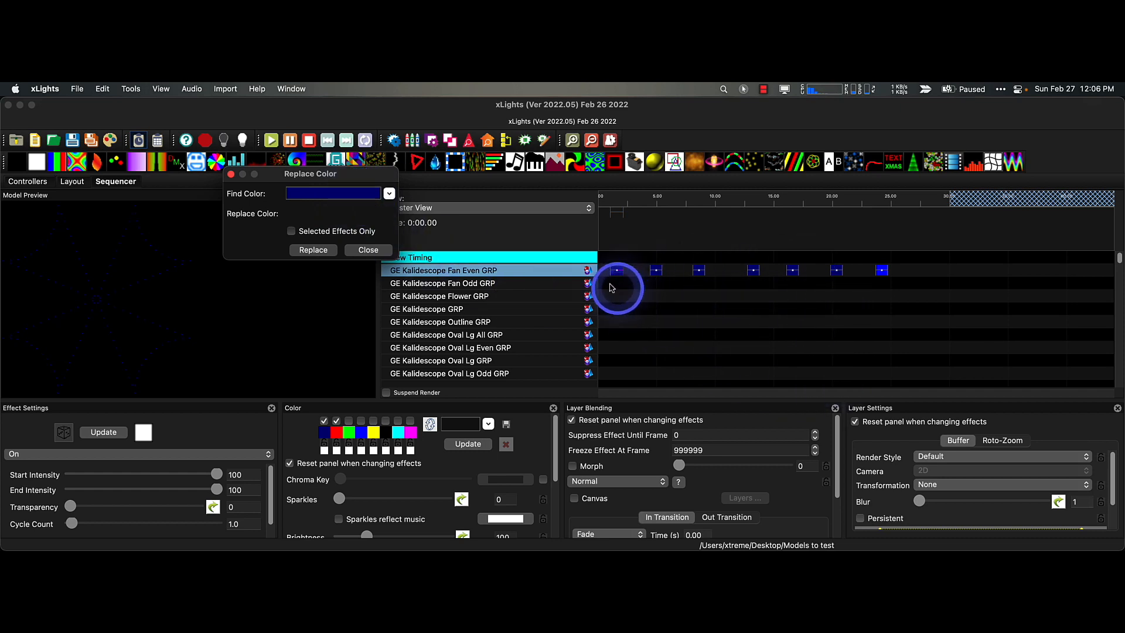
left_click(368, 250)
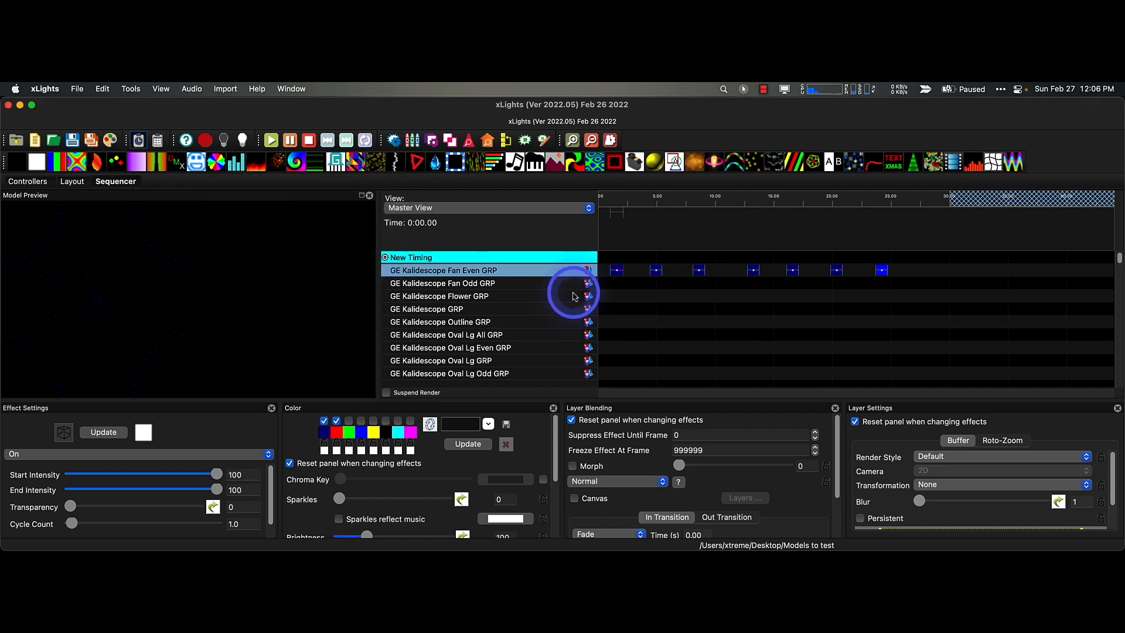
Copy all effects of the GE Kalidescope Fan Even GRP row into the Oval Lg All GRP and Oval Lg Odd GRP rows.
left_click_drag(607, 272, 957, 289)
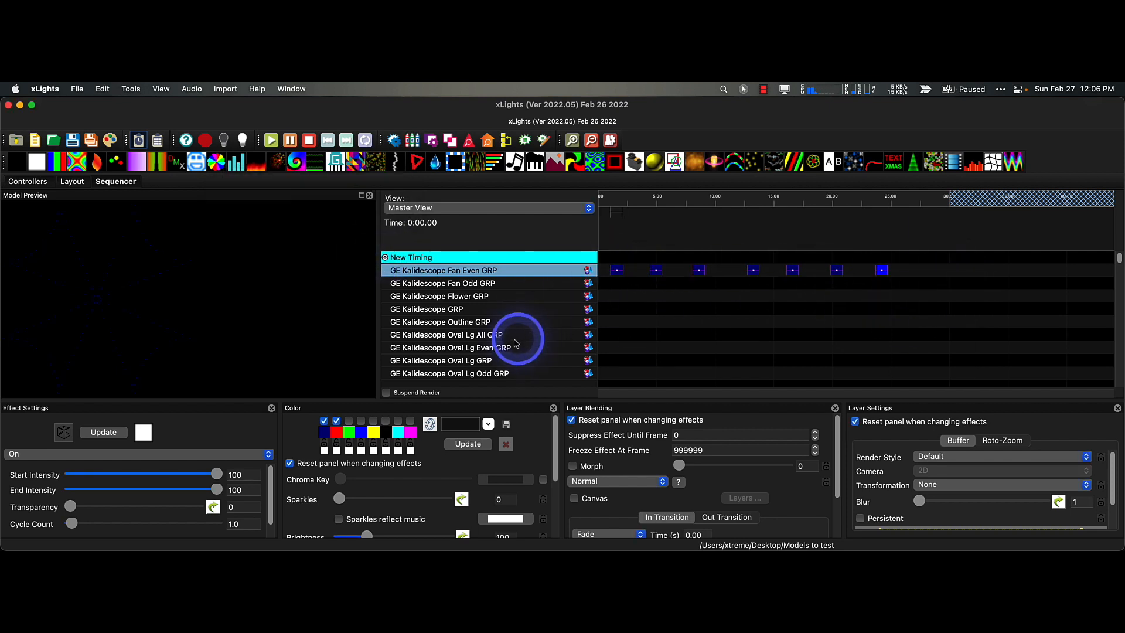
left_click(624, 334)
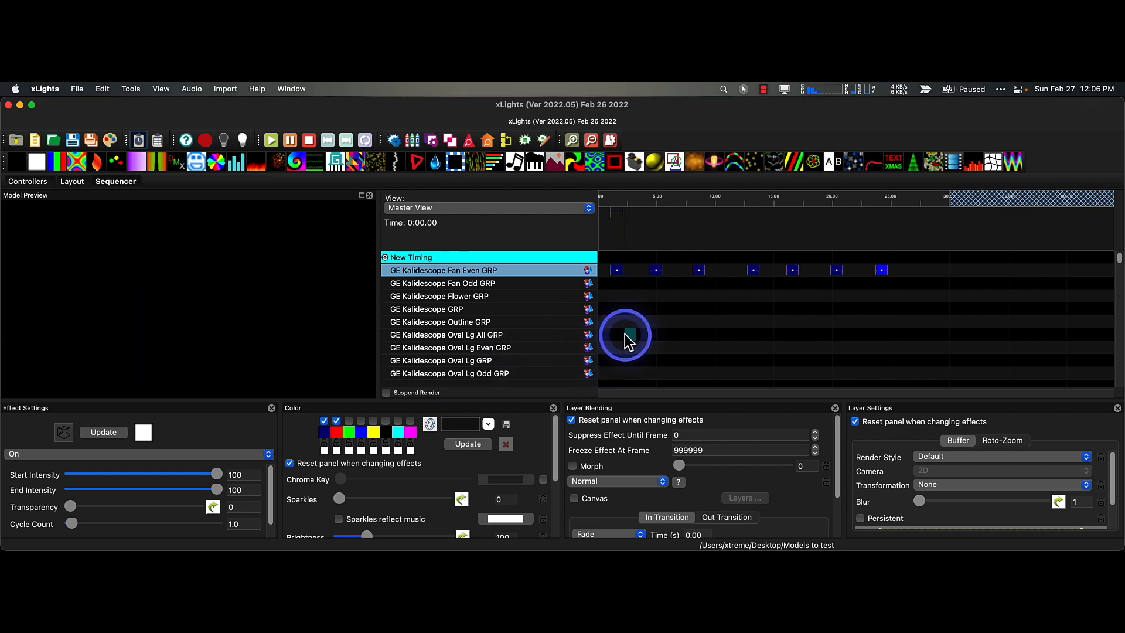
key("super+v")
left_click(716, 373)
key("super+v")
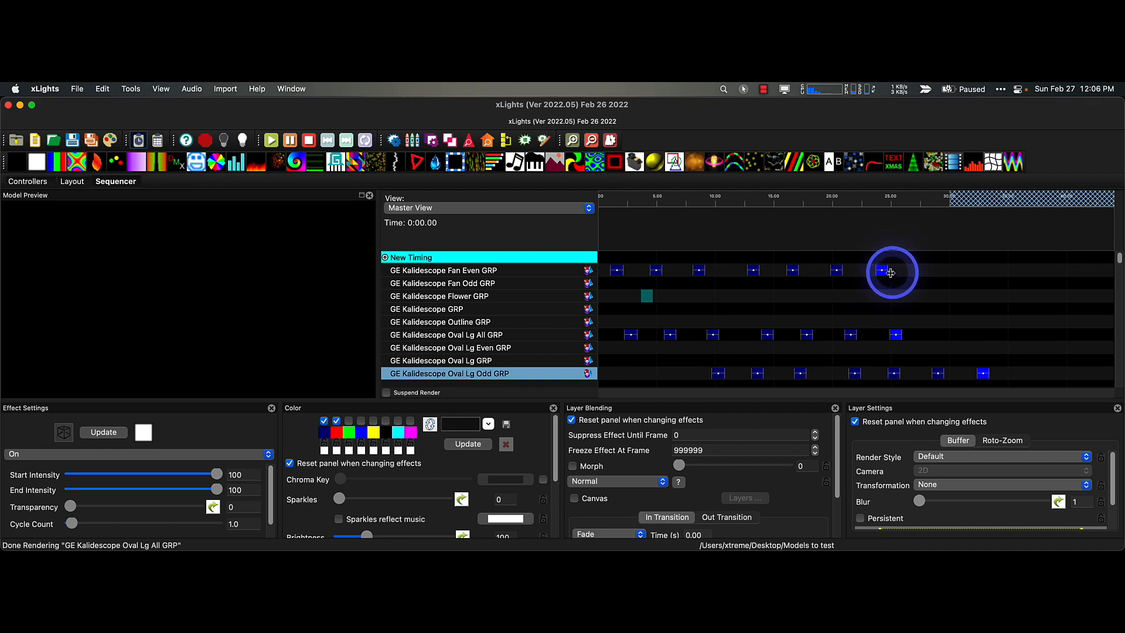
Replace Midnight with the Steel crayon throughout the sequence, not limited to selected effects, and close the Replace Color dialog.
left_click(614, 273)
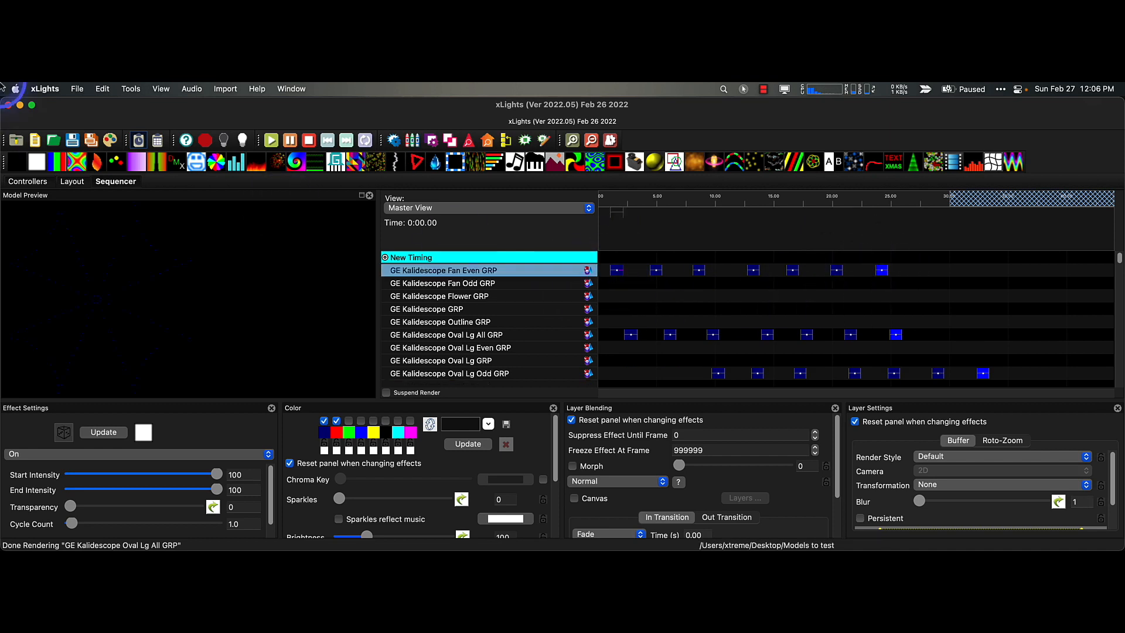
left_click(95, 89)
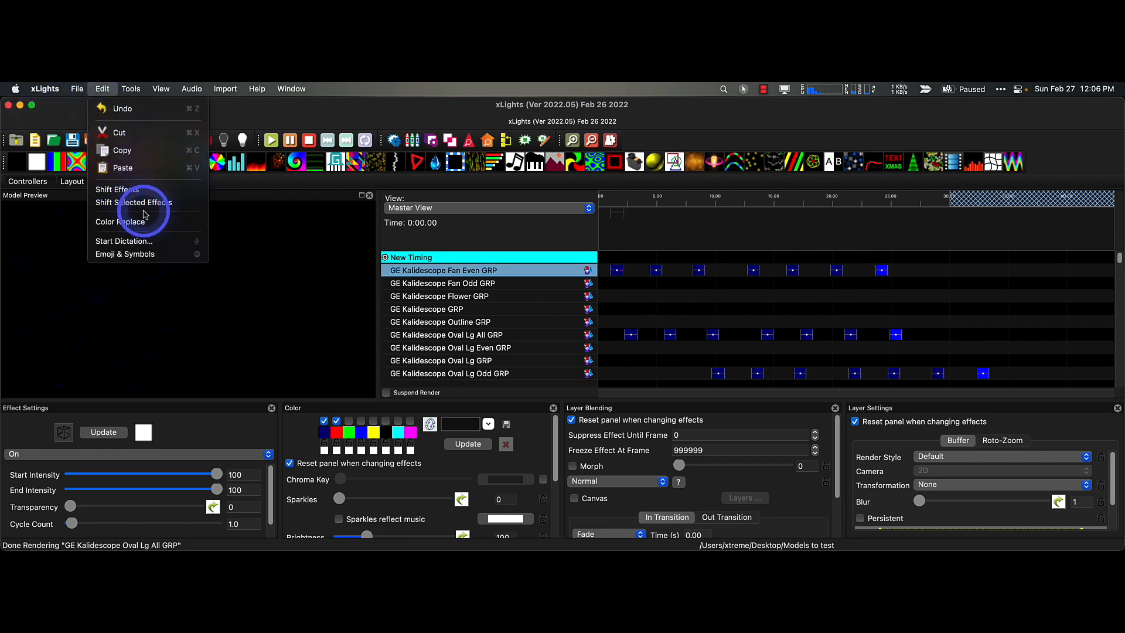
left_click(397, 281)
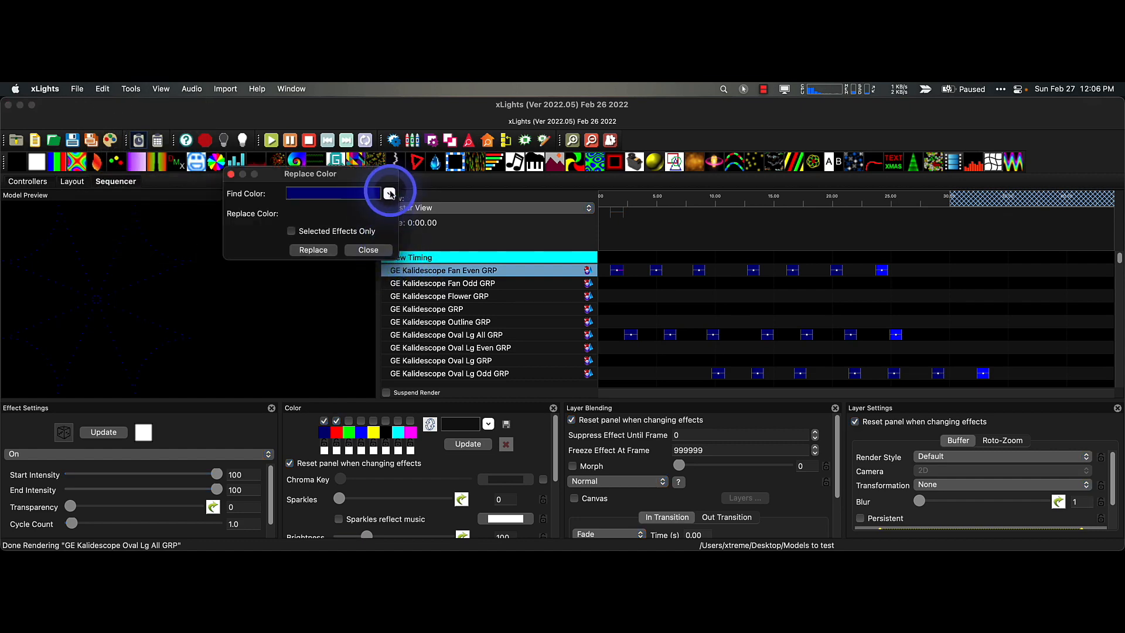
left_click(351, 208)
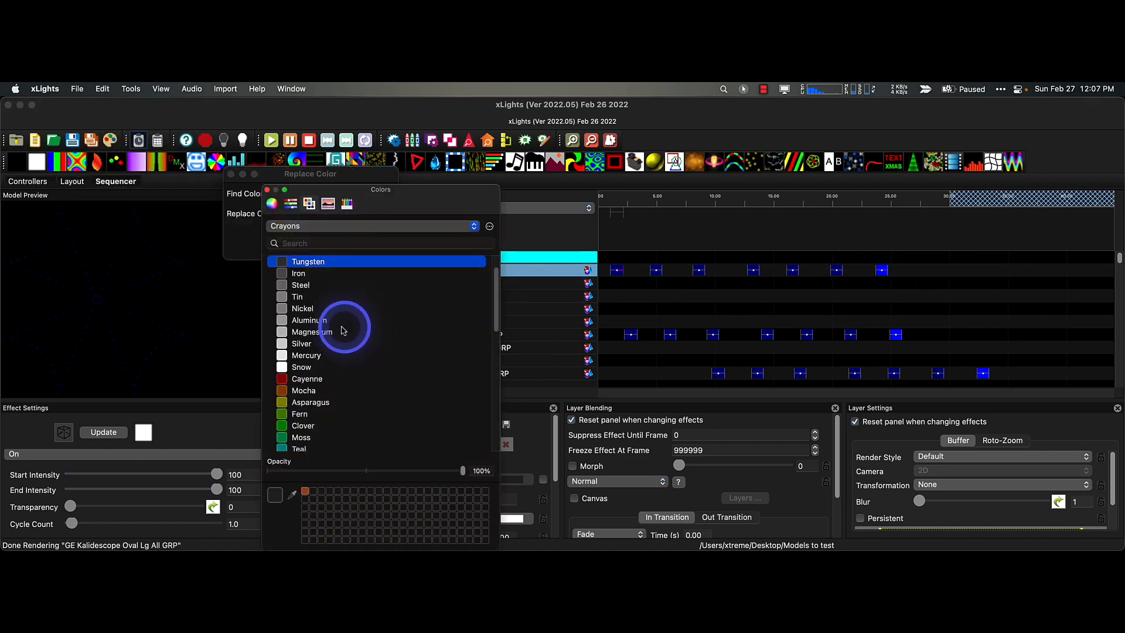
left_click(294, 285)
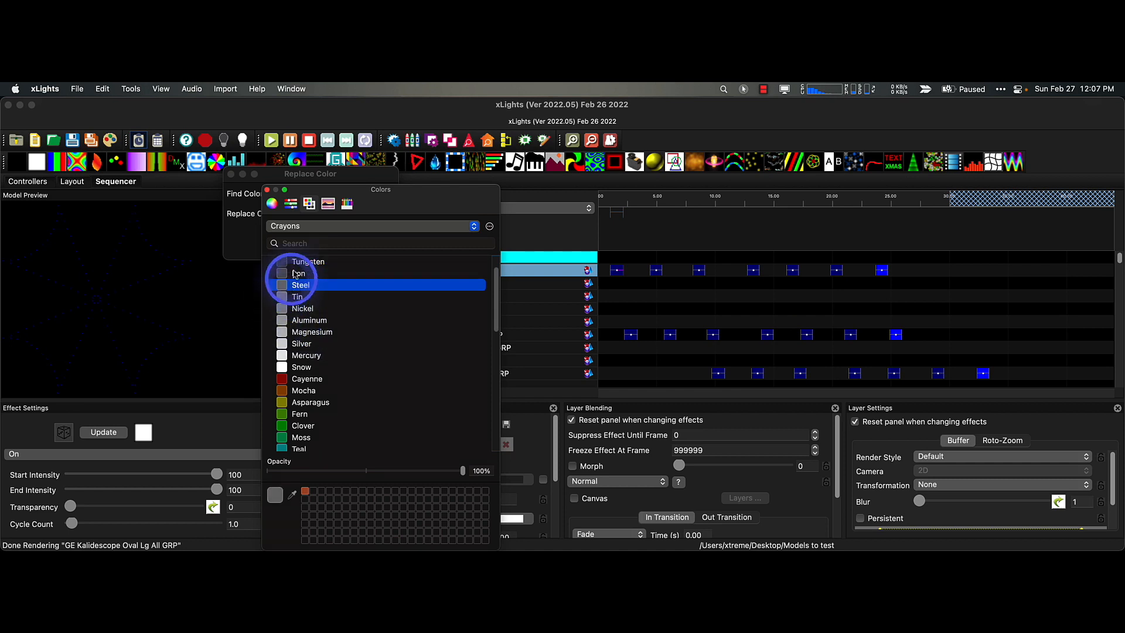
left_click(267, 190)
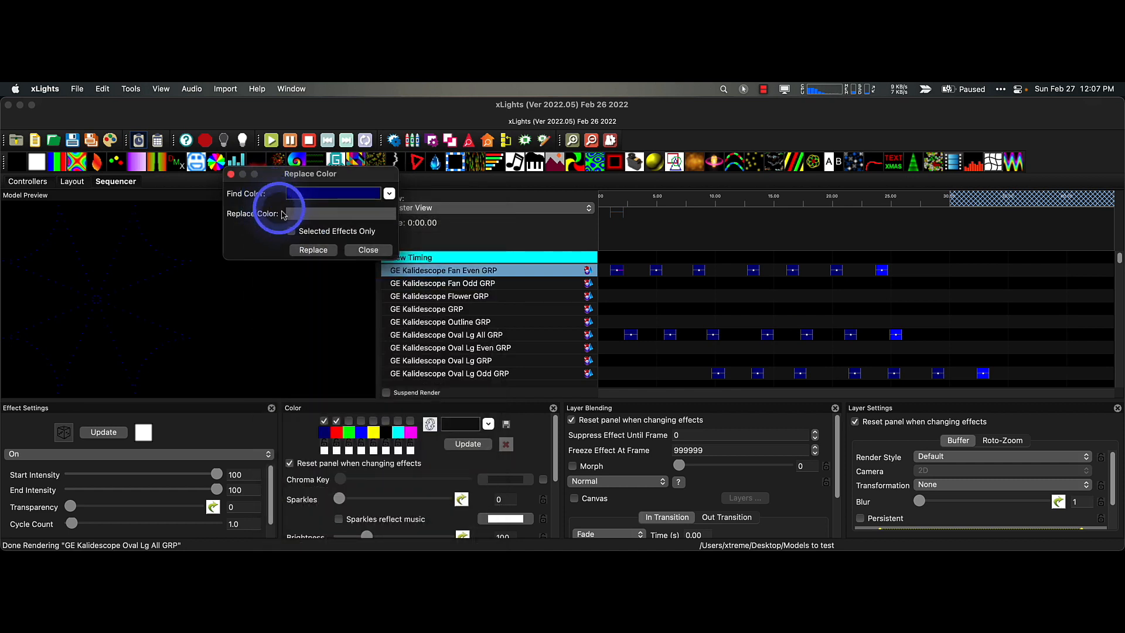
left_click(317, 250)
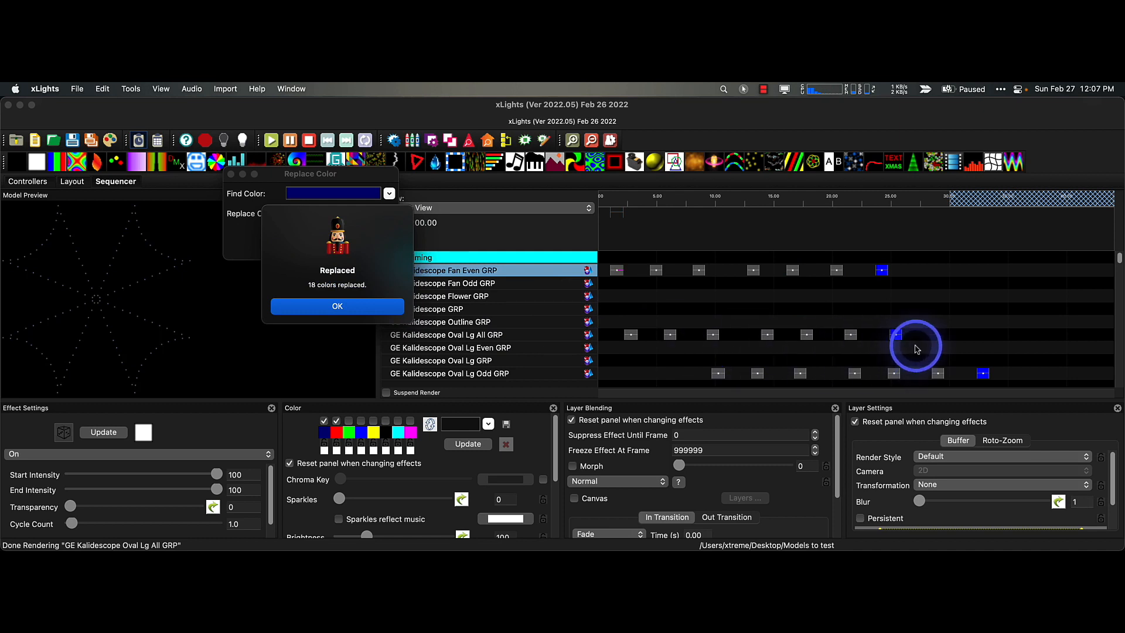
left_click(301, 307)
left_click(369, 248)
left_click(615, 269)
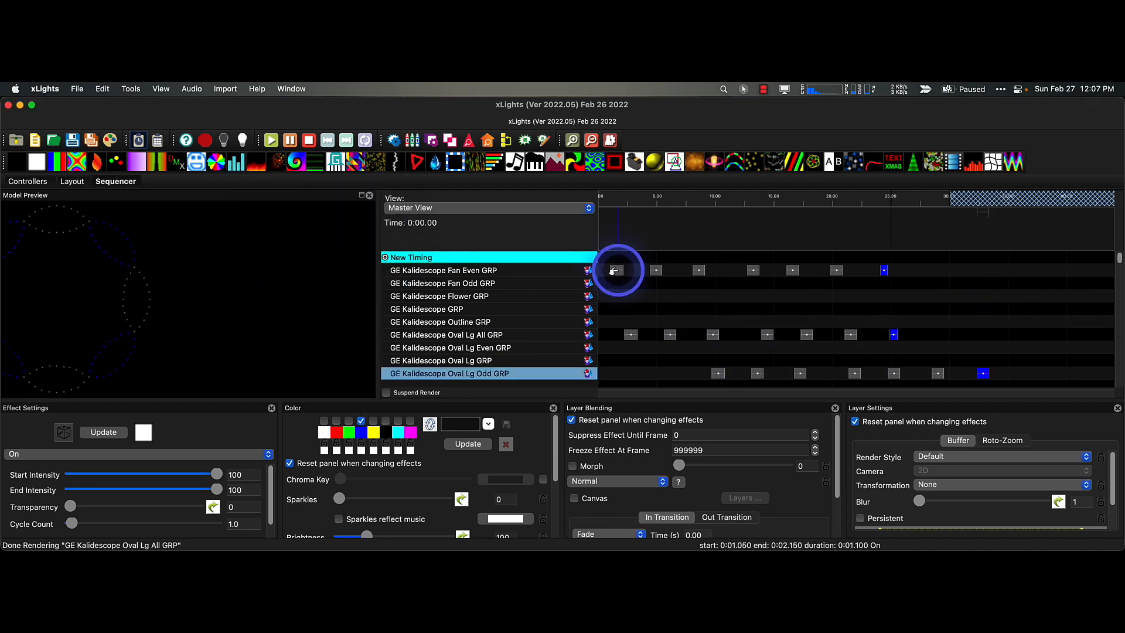
left_click(663, 302)
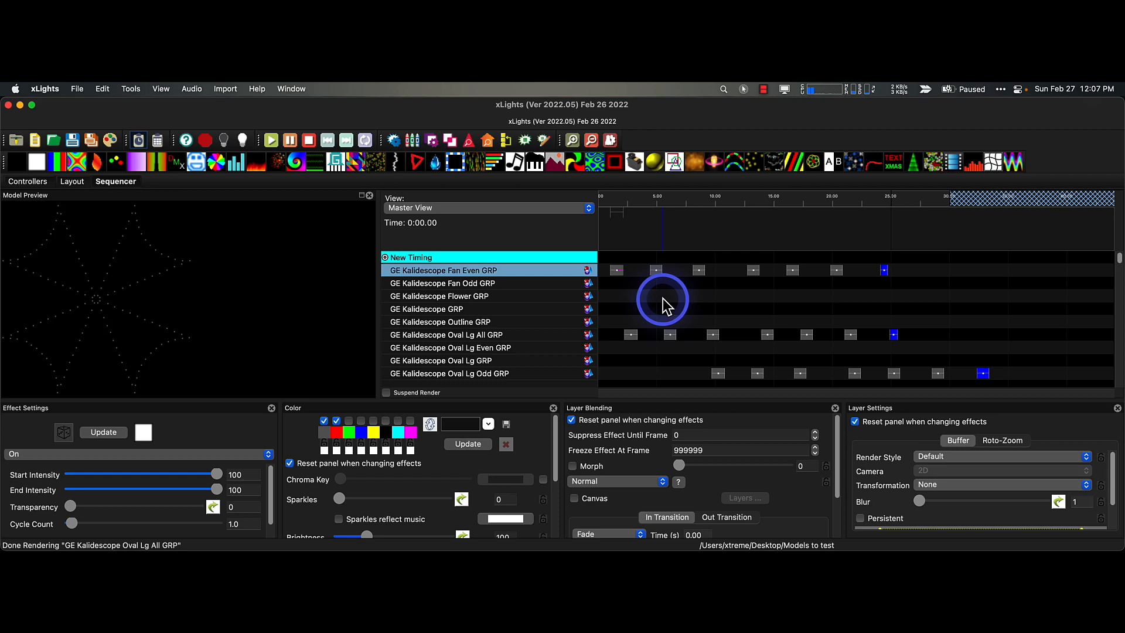
left_click_drag(663, 317, 655, 349)
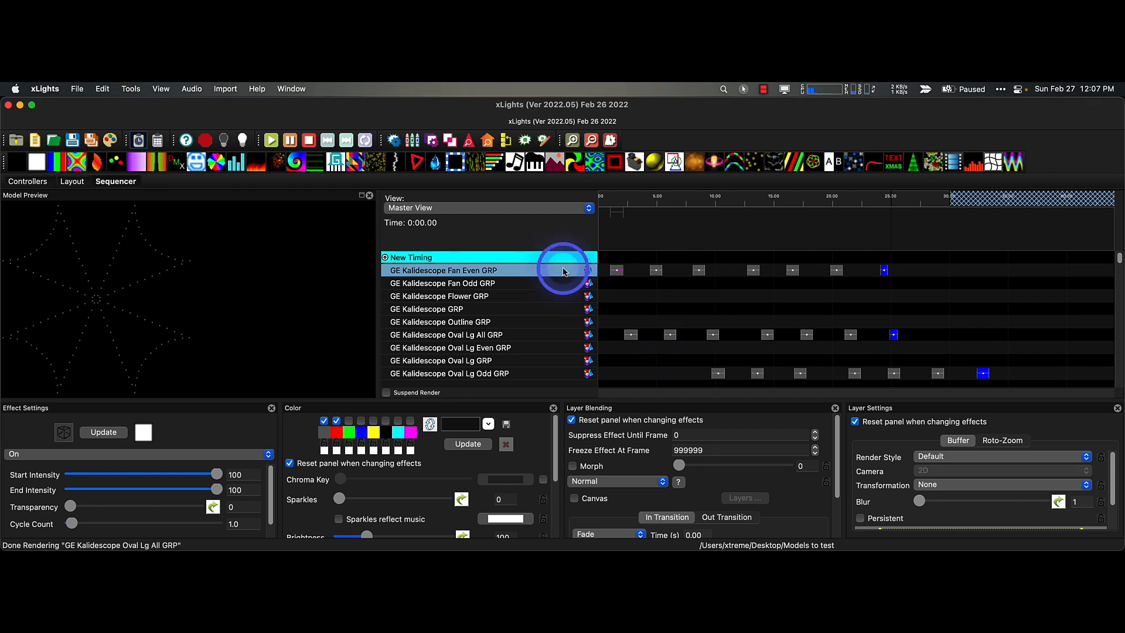
left_click(102, 88)
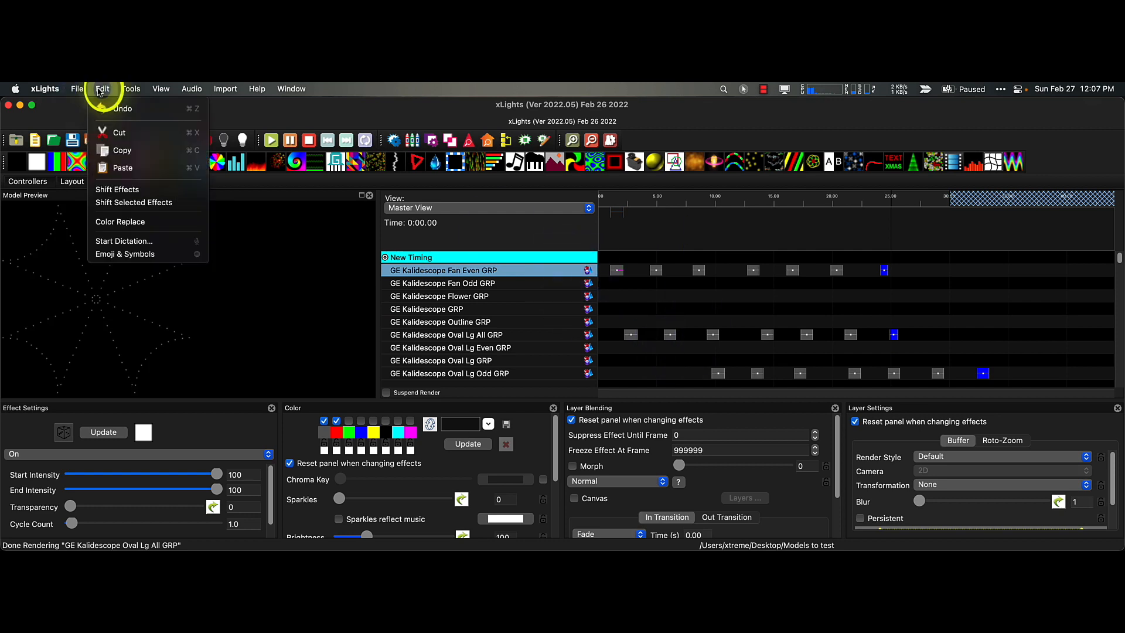
left_click(120, 221)
left_click(291, 231)
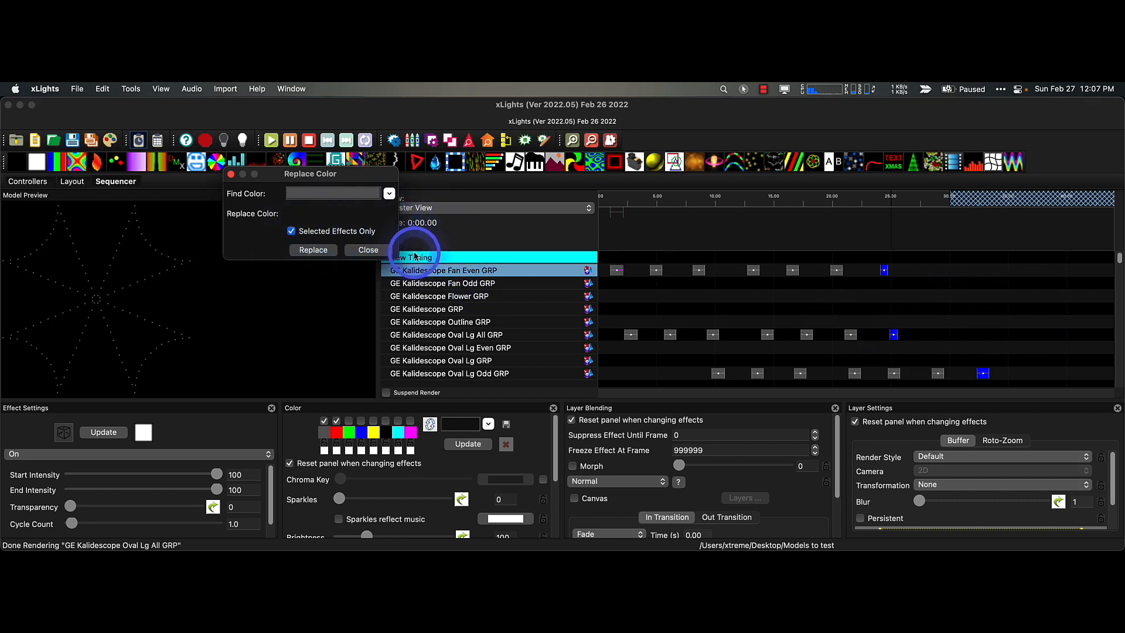
left_click(375, 251)
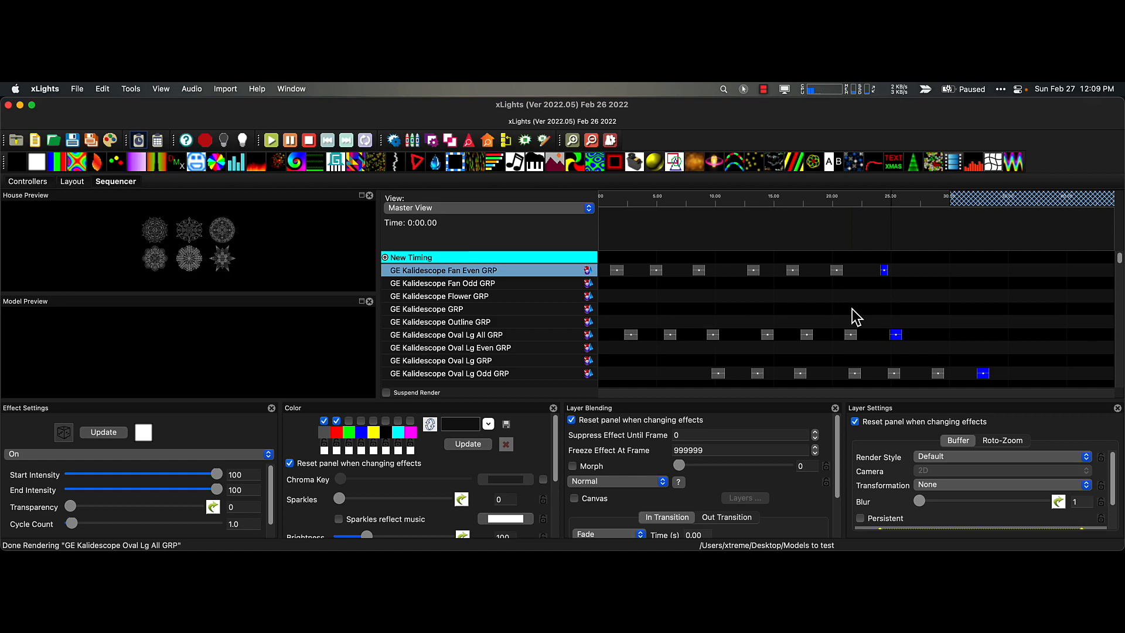
Select all six snowflake models in the layout and review the bulk-edit Pixel Style choices without applying one.
left_click(72, 179)
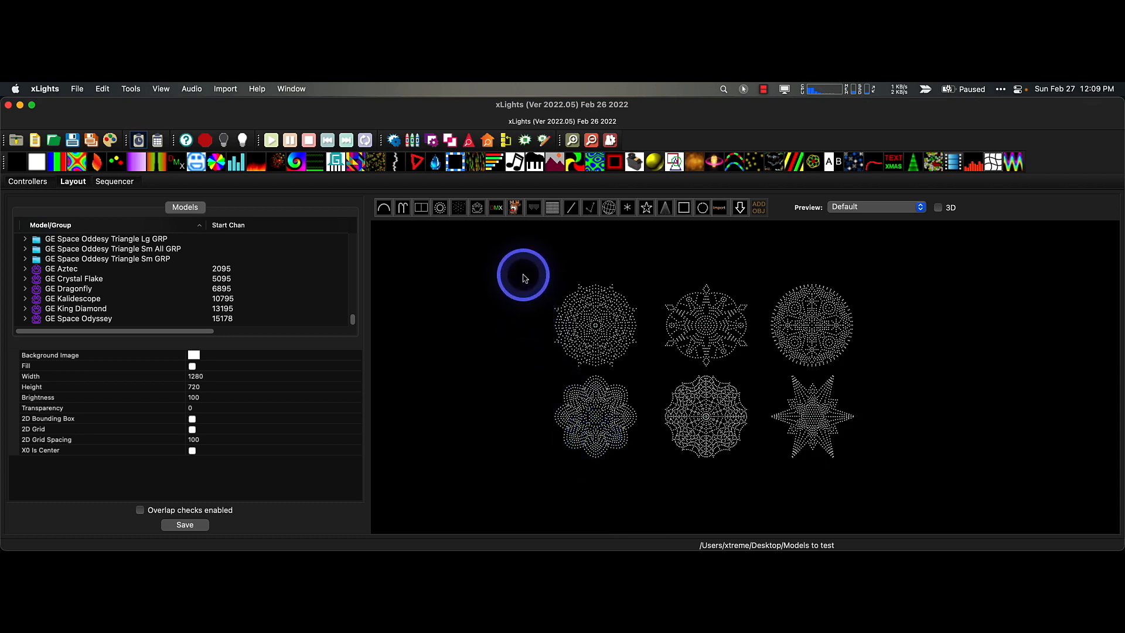
left_click_drag(520, 272, 944, 508)
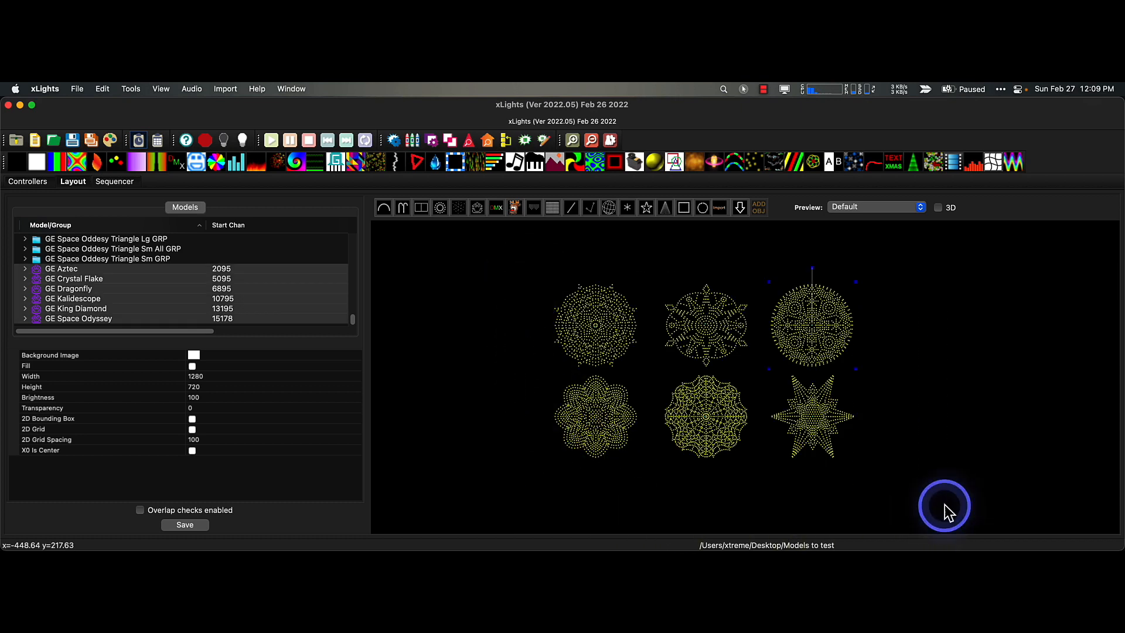
right_click(593, 325)
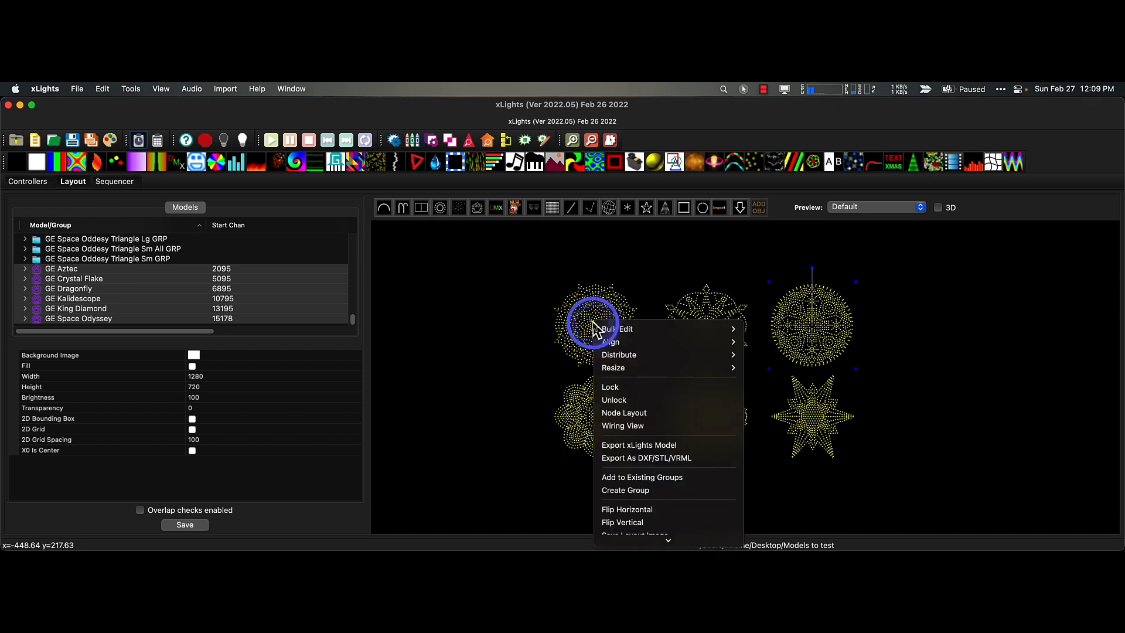
mouse_move(618, 331)
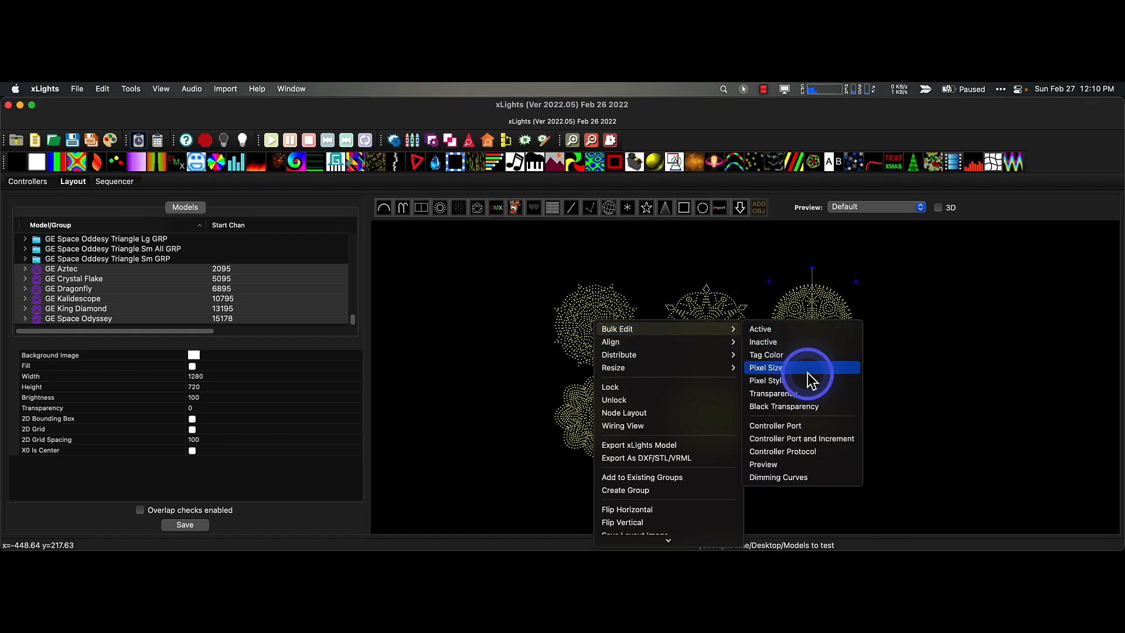
left_click(807, 380)
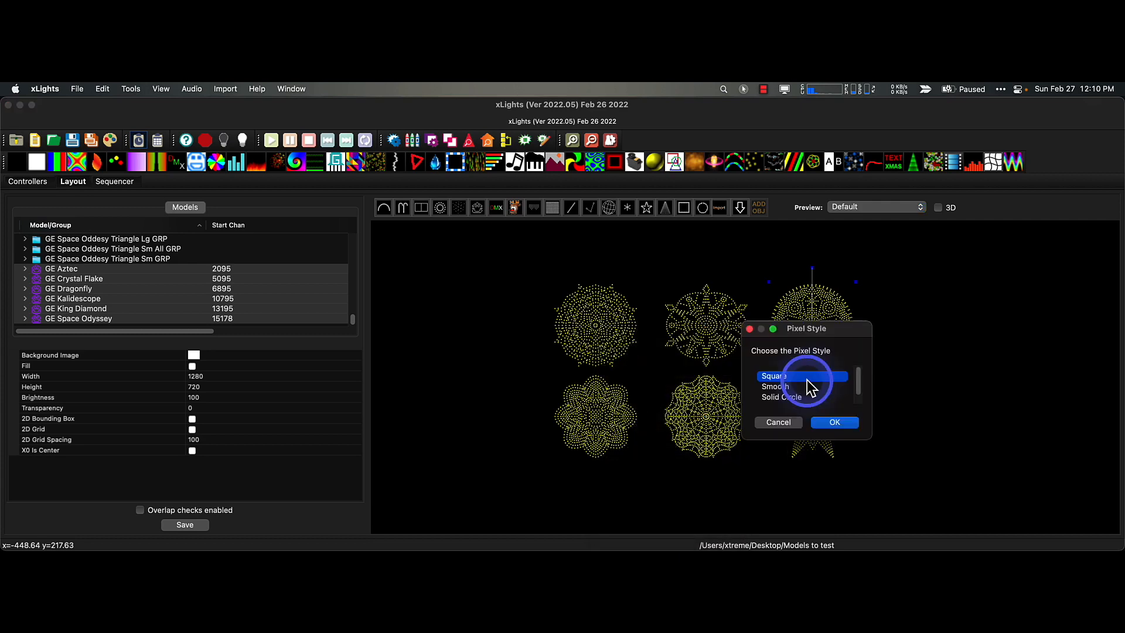
left_click_drag(858, 379, 859, 402)
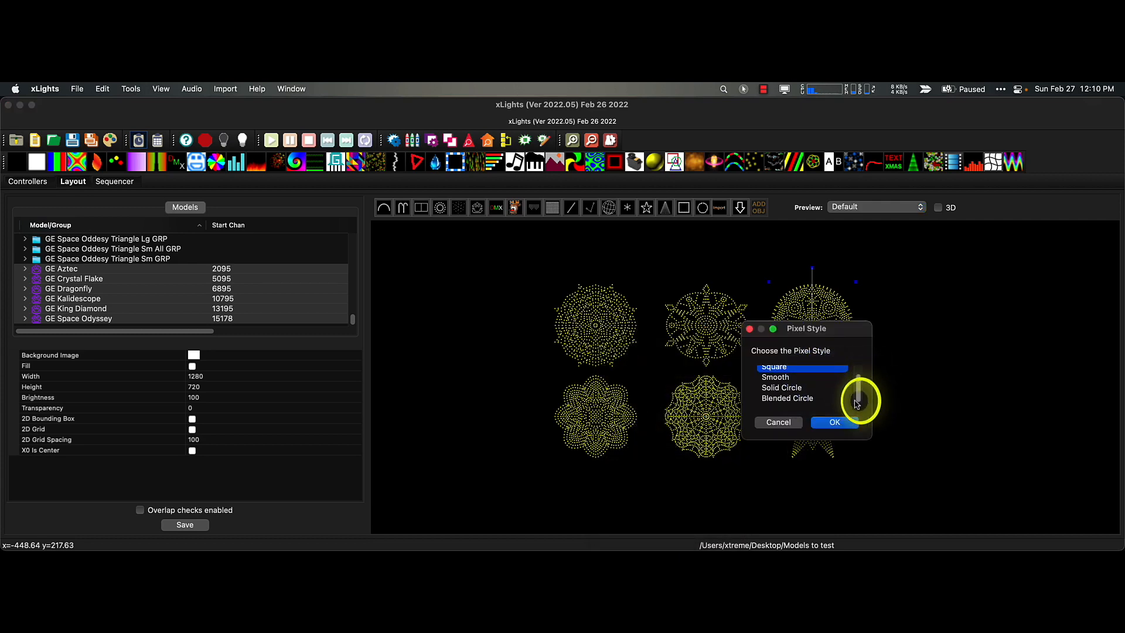
left_click(788, 423)
Bulk edit the pixel size of the six selected models to 4 and save the layout.
right_click(566, 299)
mouse_move(603, 316)
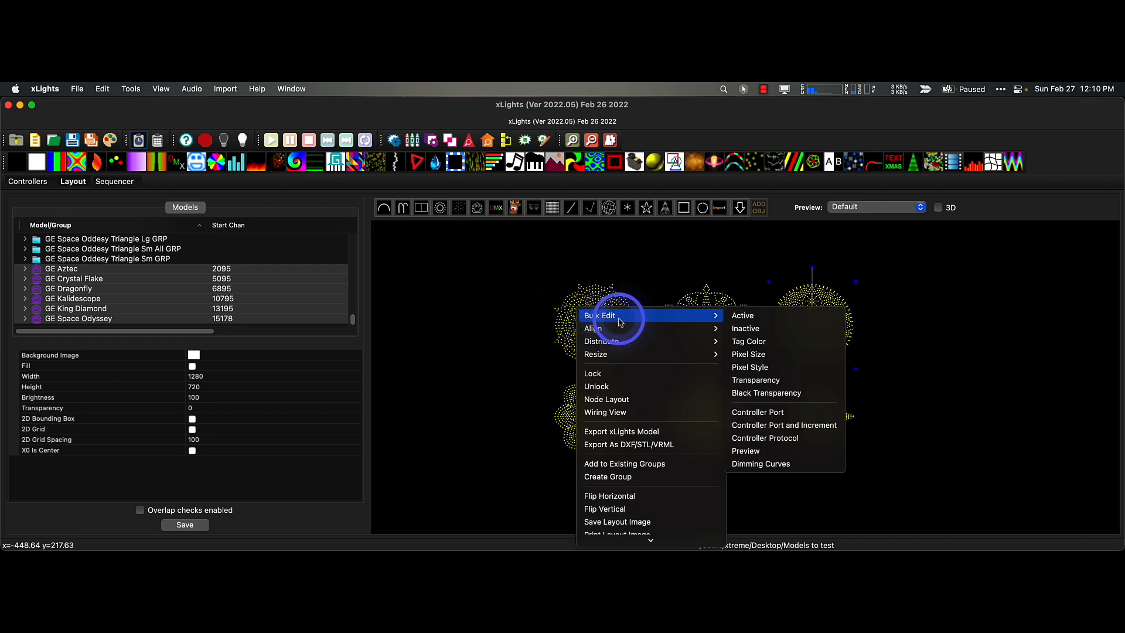
left_click(764, 359)
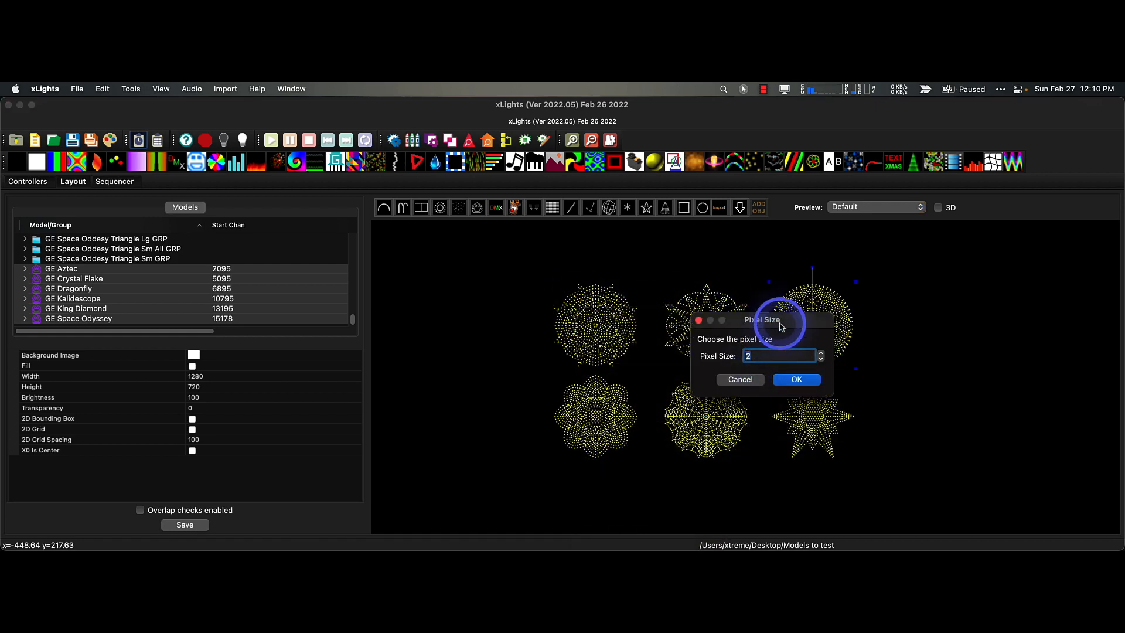
left_click_drag(750, 320, 507, 252)
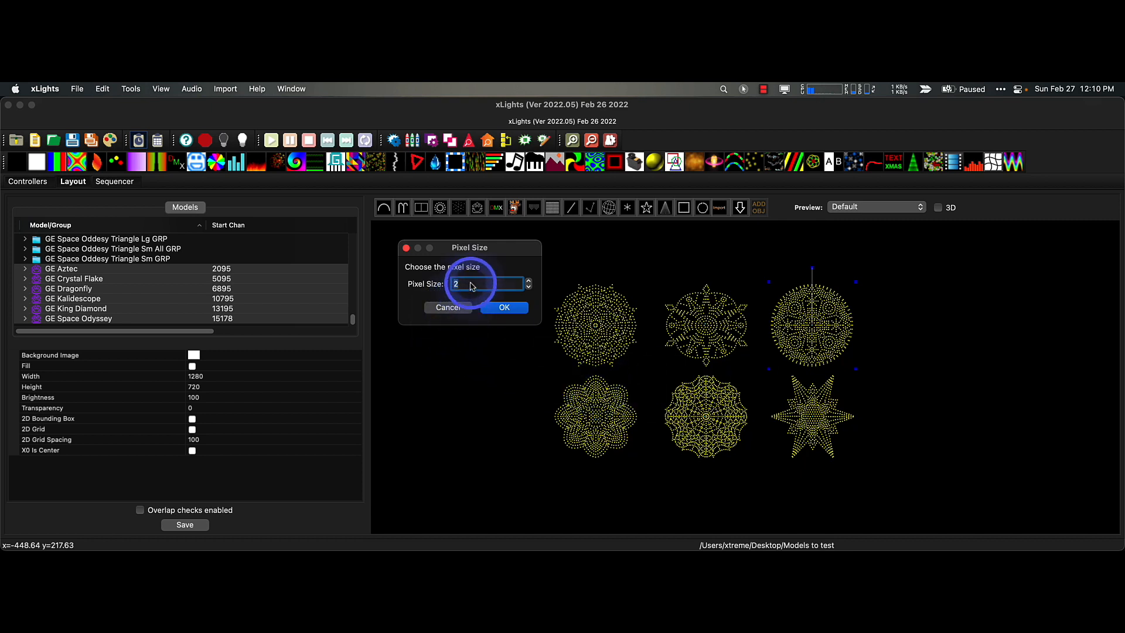
left_click(528, 280)
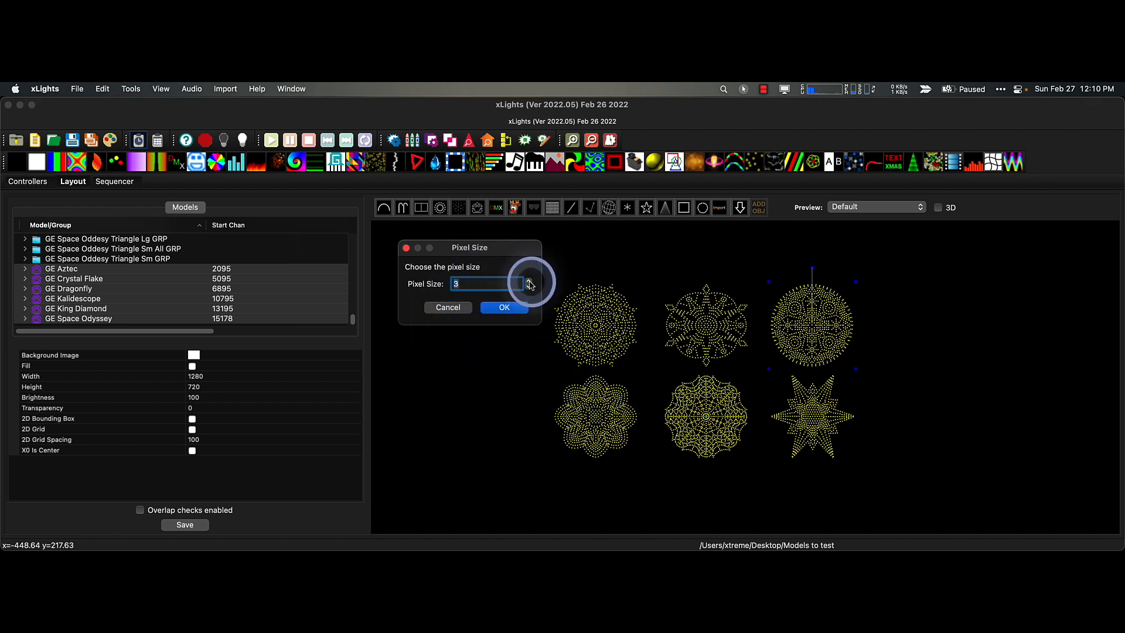
left_click(528, 281)
left_click(508, 307)
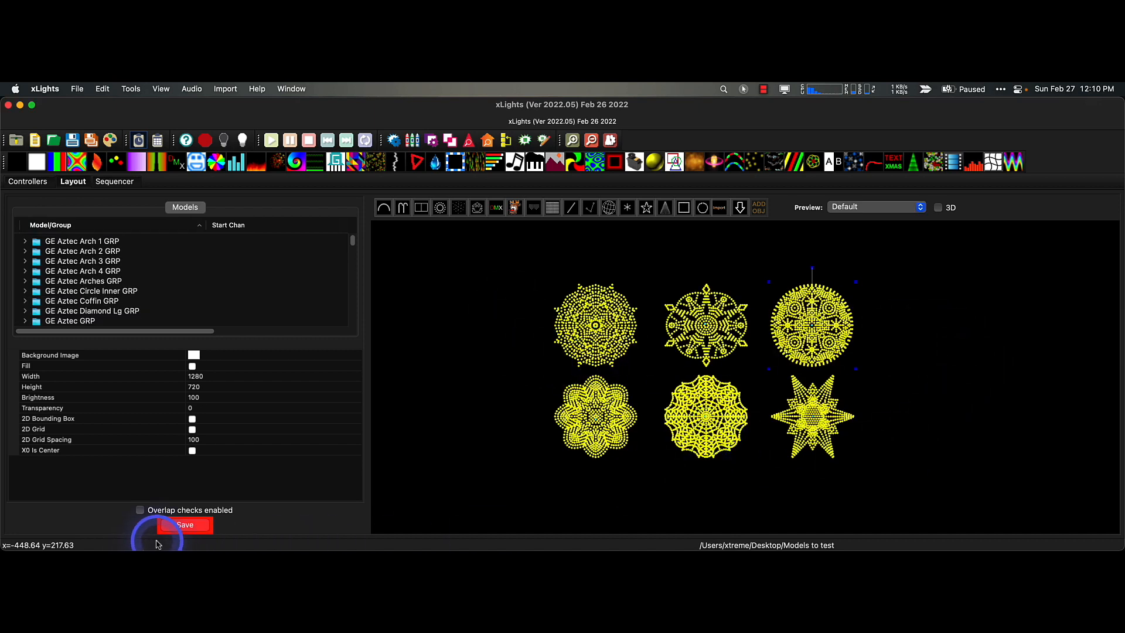
left_click(181, 527)
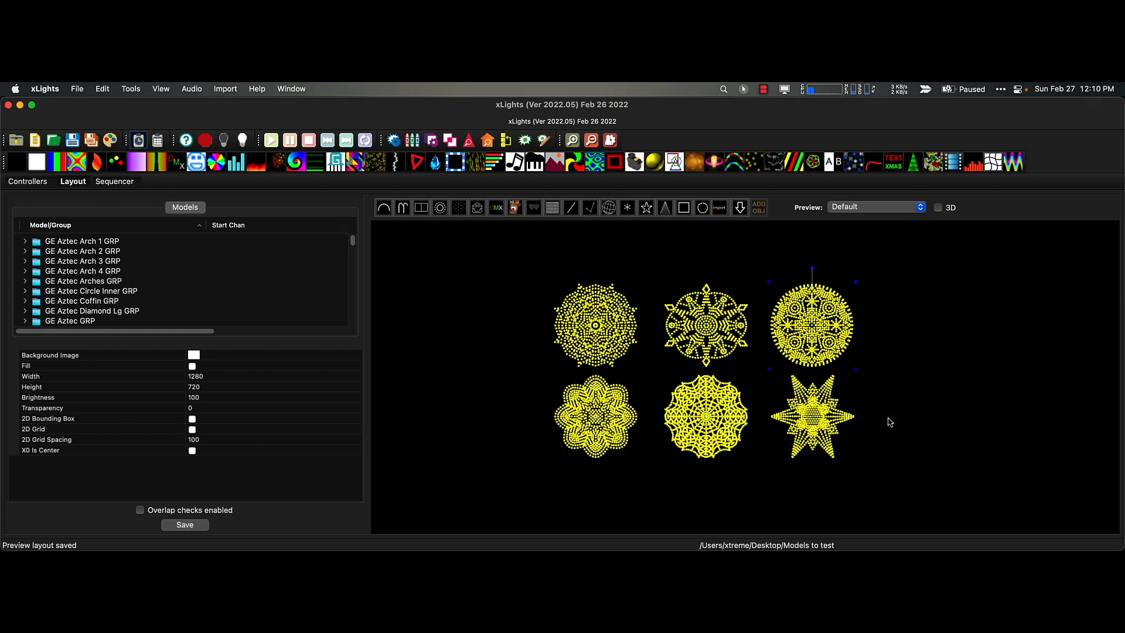
Return to the sequencer and preview the second effect in the GE Kalidescope Fan Even GRP row, centring it in the Model Preview.
left_click(114, 182)
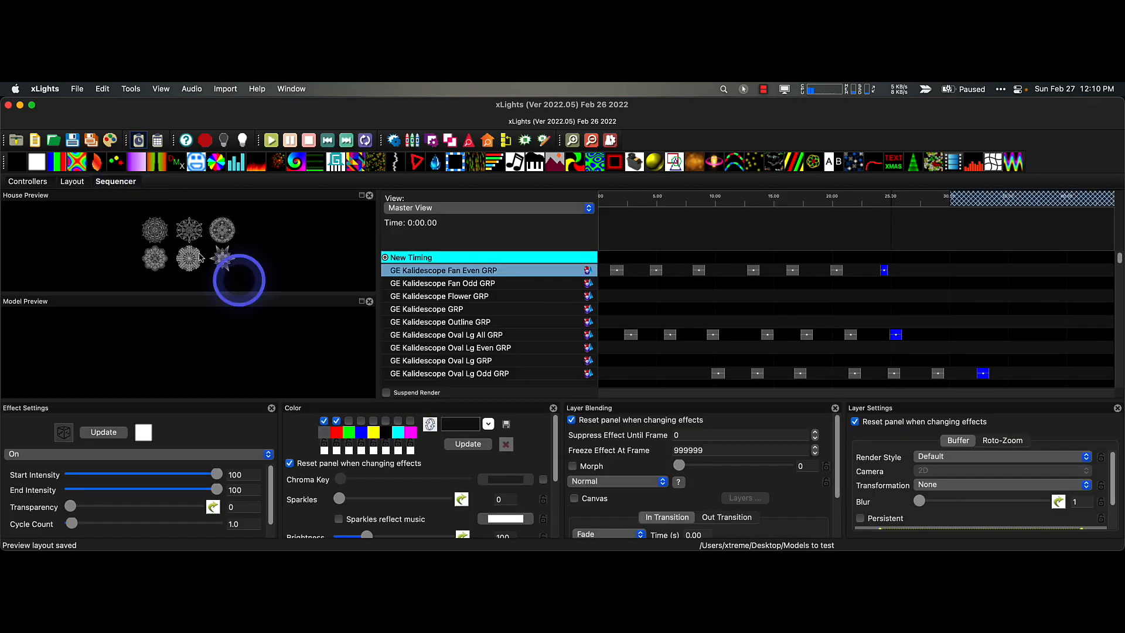
left_click(654, 270)
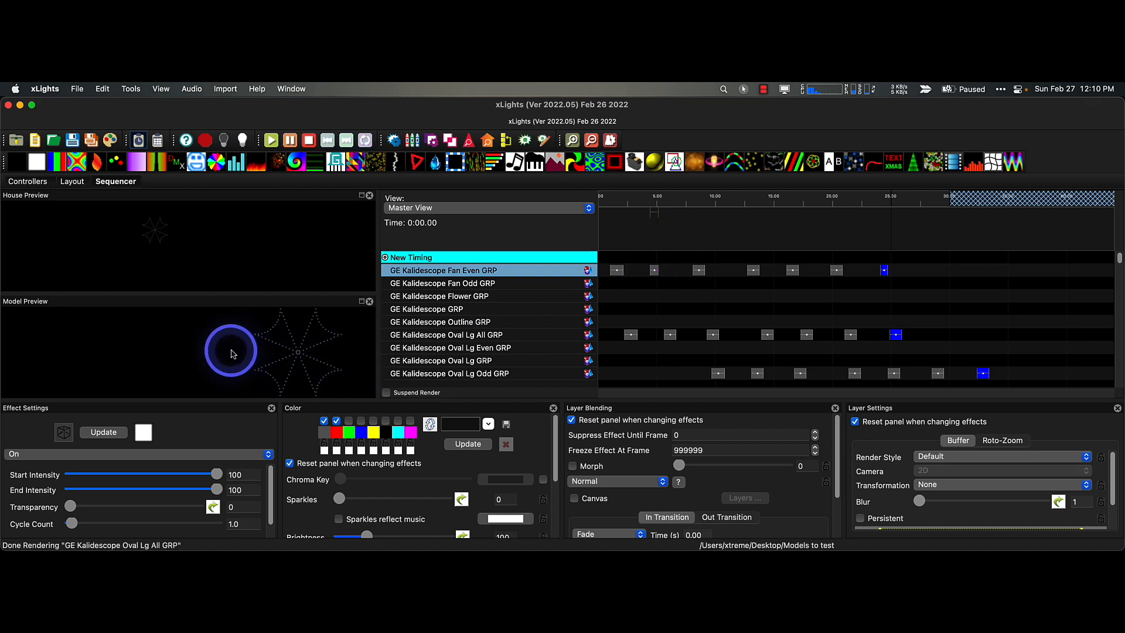
left_click_drag(288, 349, 223, 352)
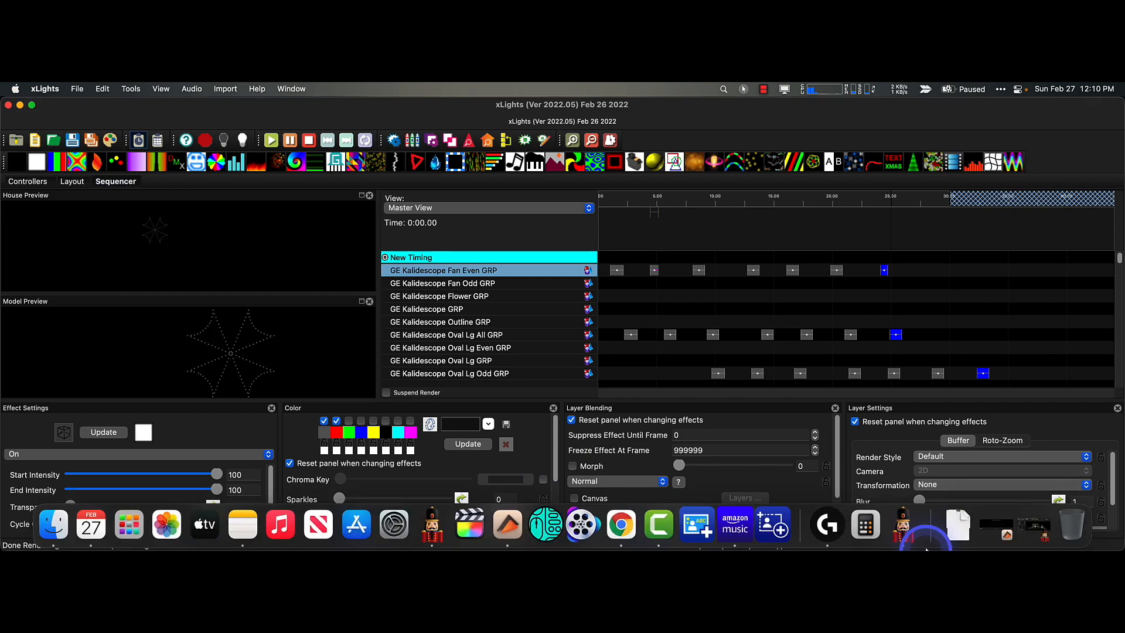
Switch to the Nutcracker Christmas V2 window and select every model in the layout except the matrix at the centre of the house.
left_click(1035, 531)
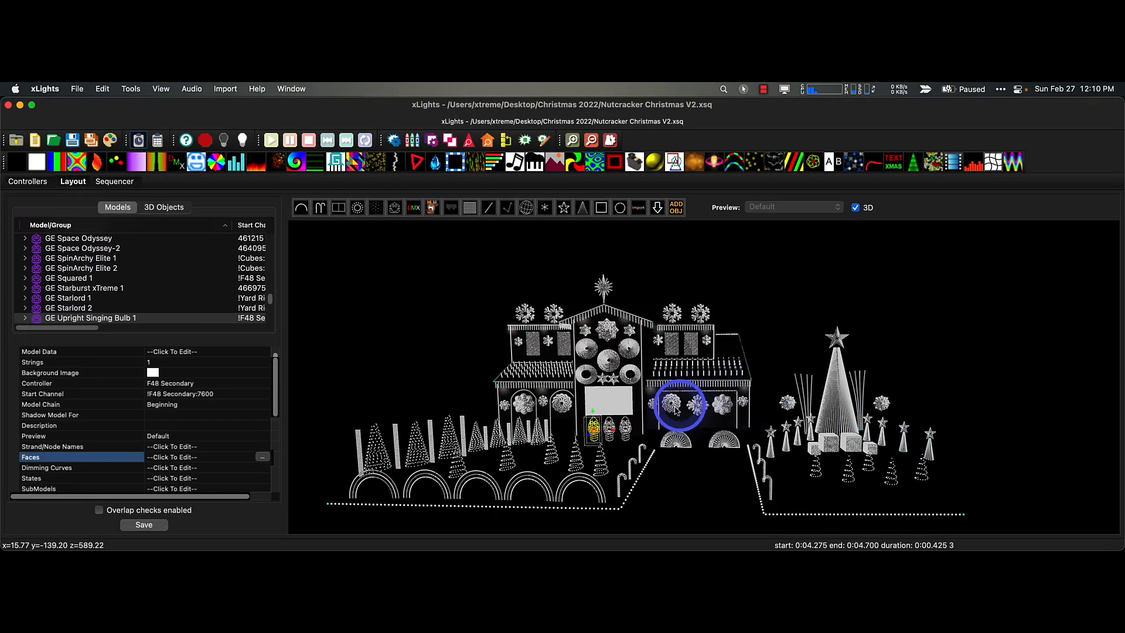
left_click(468, 356)
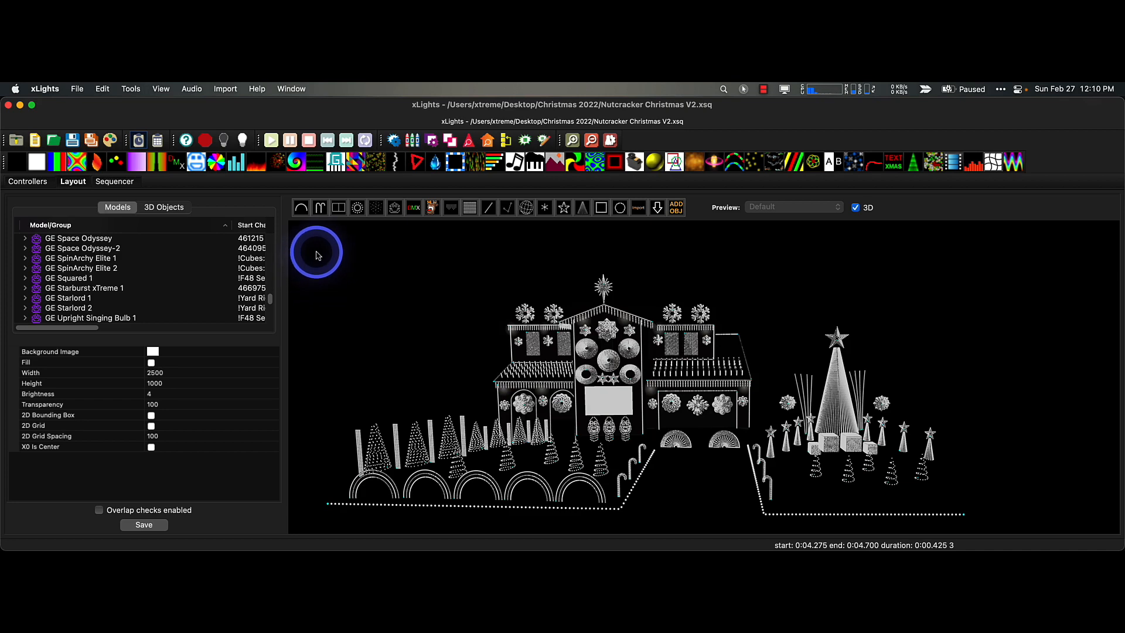
mouse_move(319, 246)
left_mouse_down()
mouse_move(322, 316)
mouse_move(323, 251)
left_mouse_up()
key("super+a")
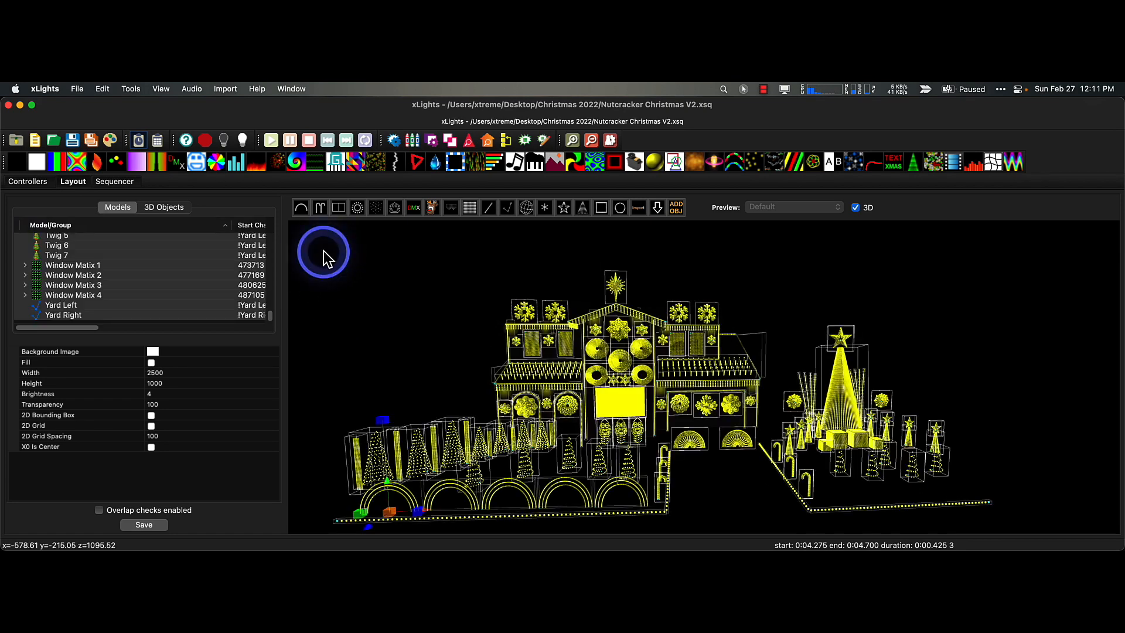
left_click(630, 398, "super")
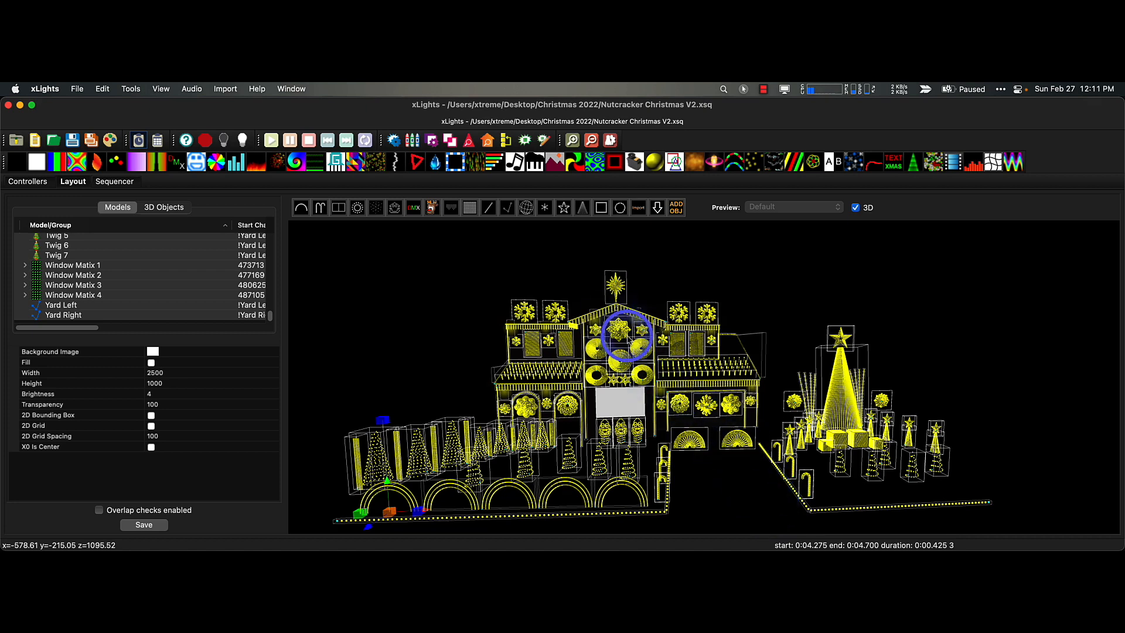
Bulk edit the pixel size of the selected house and yard models to 2, inspect them up close and save the layout.
right_click(635, 343)
mouse_move(681, 355)
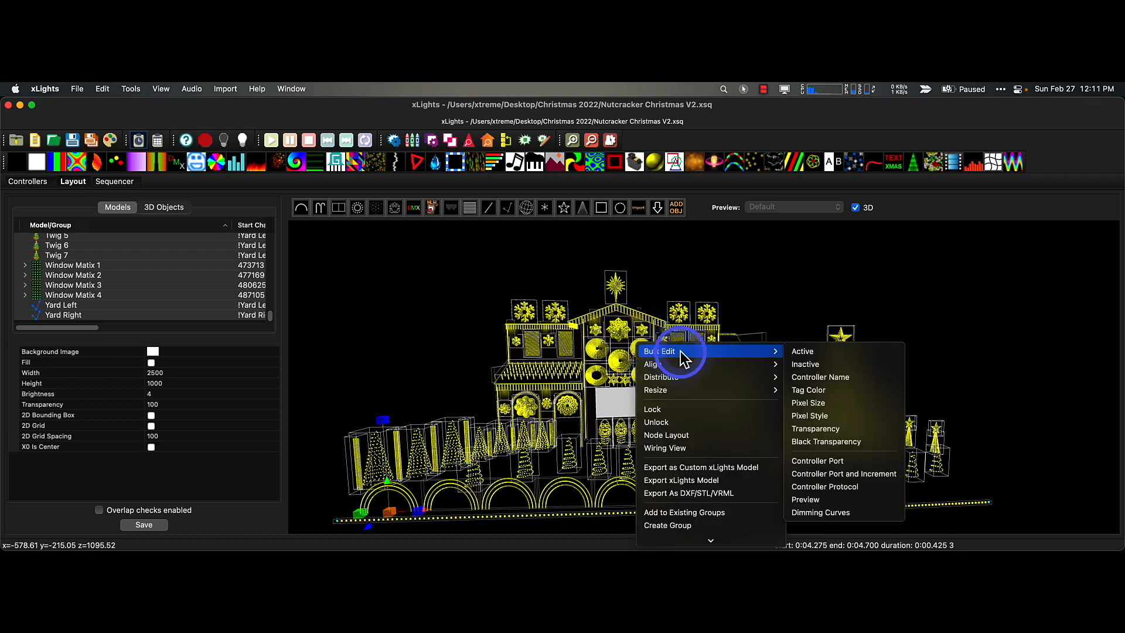
left_click(831, 402)
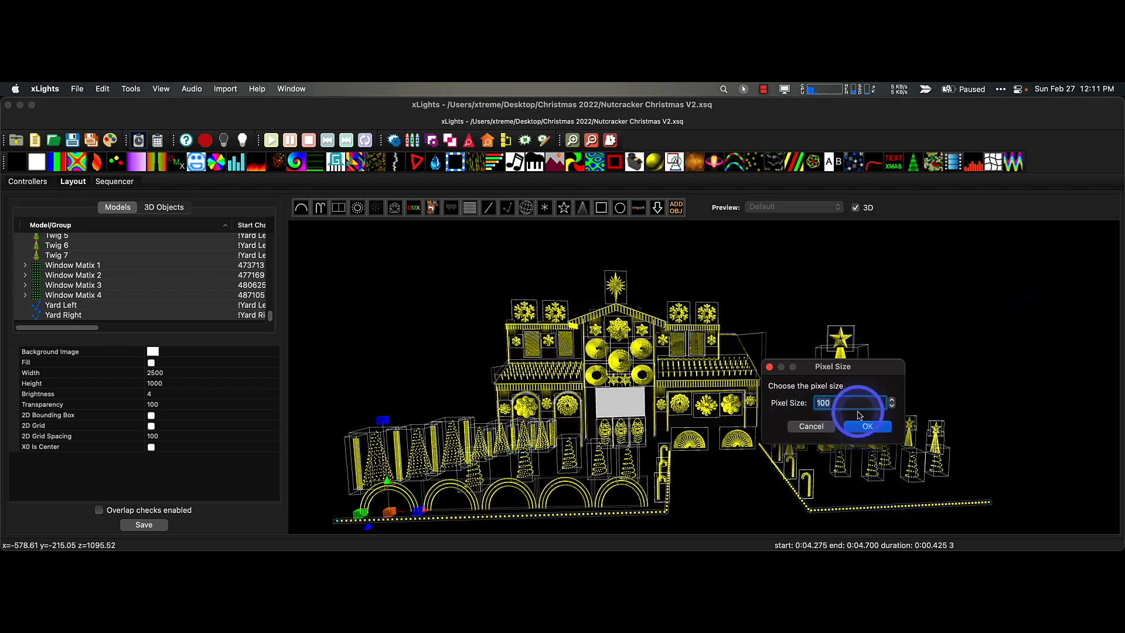
type("2")
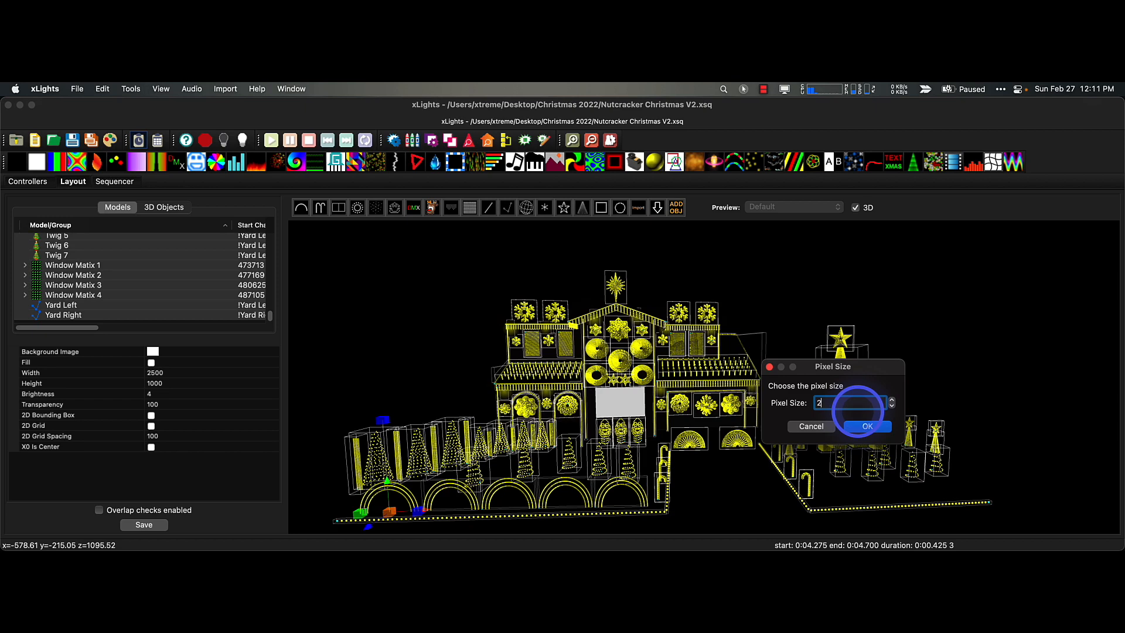
left_click(859, 428)
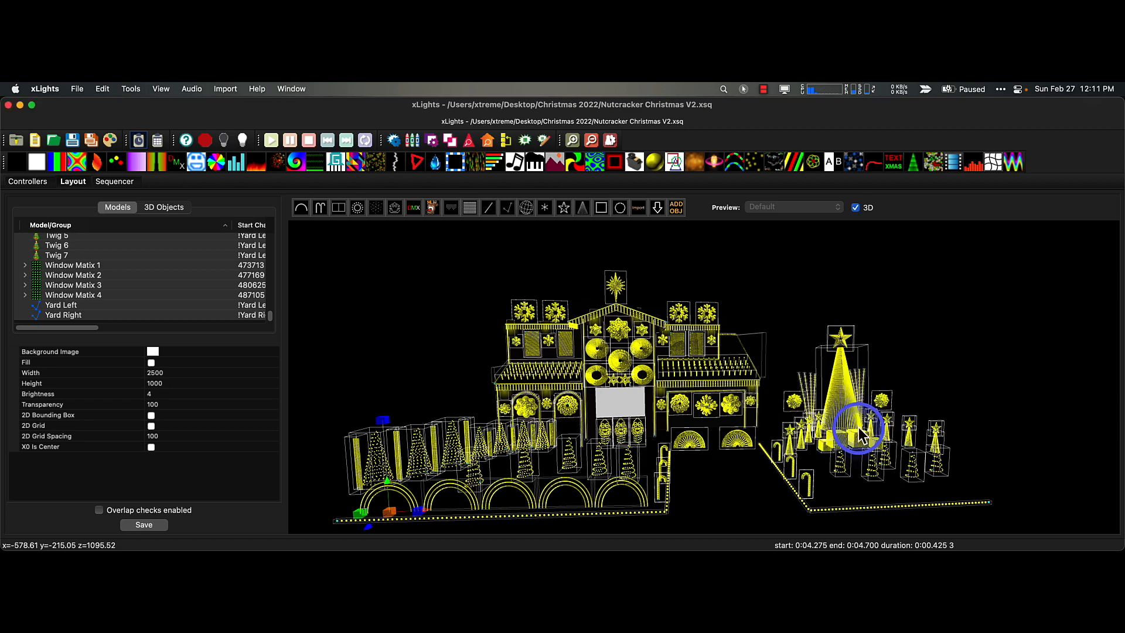
left_click(763, 497)
scroll(635, 354, "up", 5)
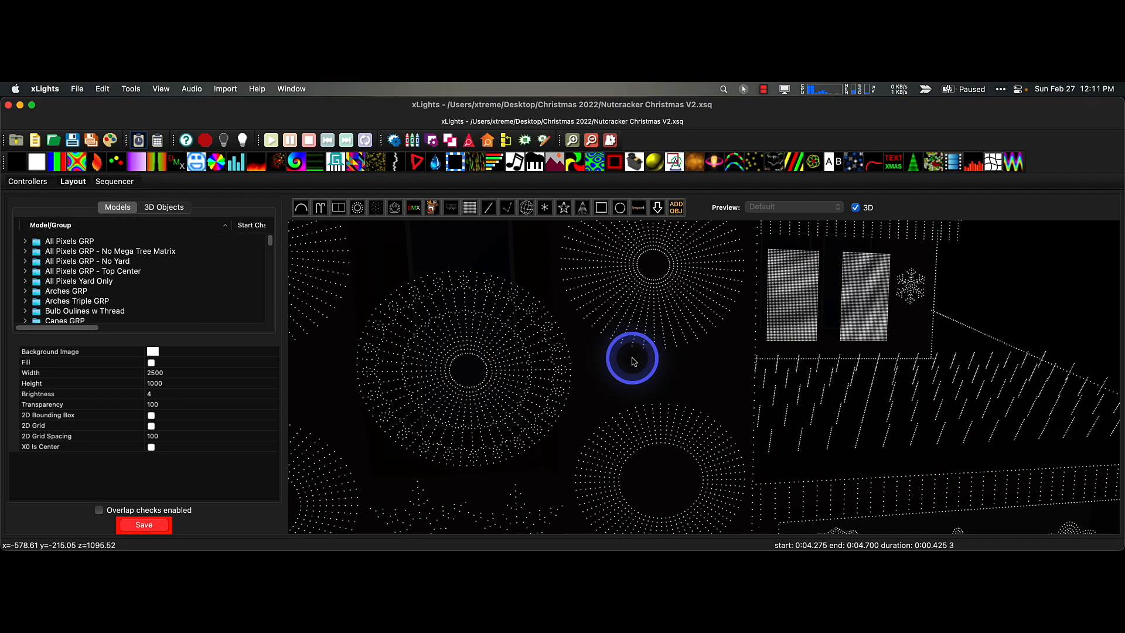
scroll(622, 371, "down", 4)
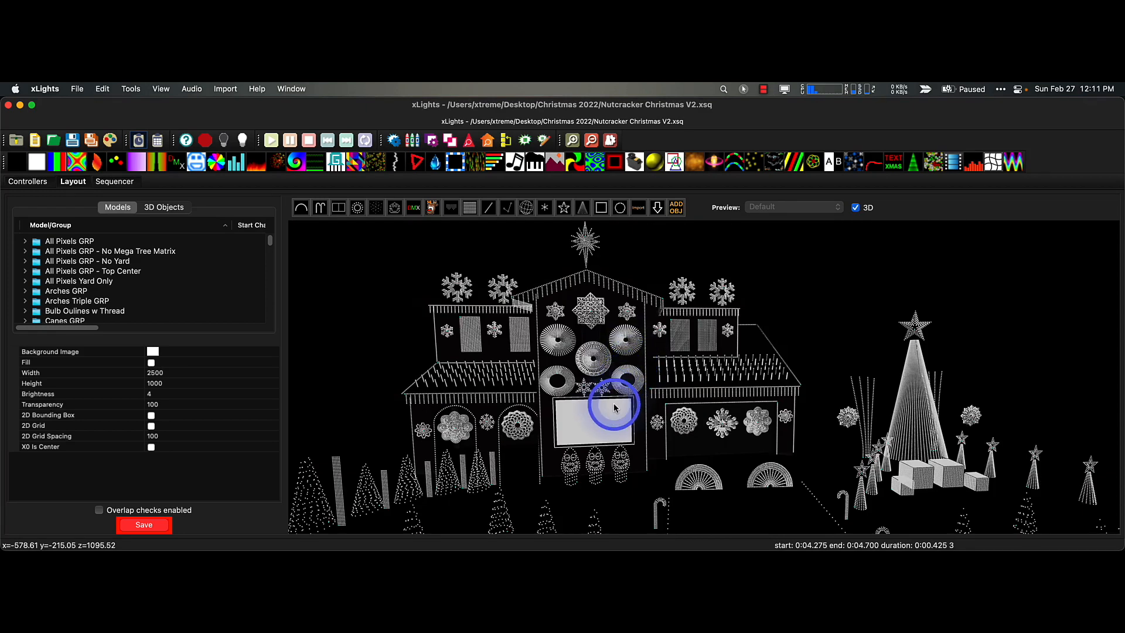
scroll(644, 428, "down", 3)
left_click(142, 525)
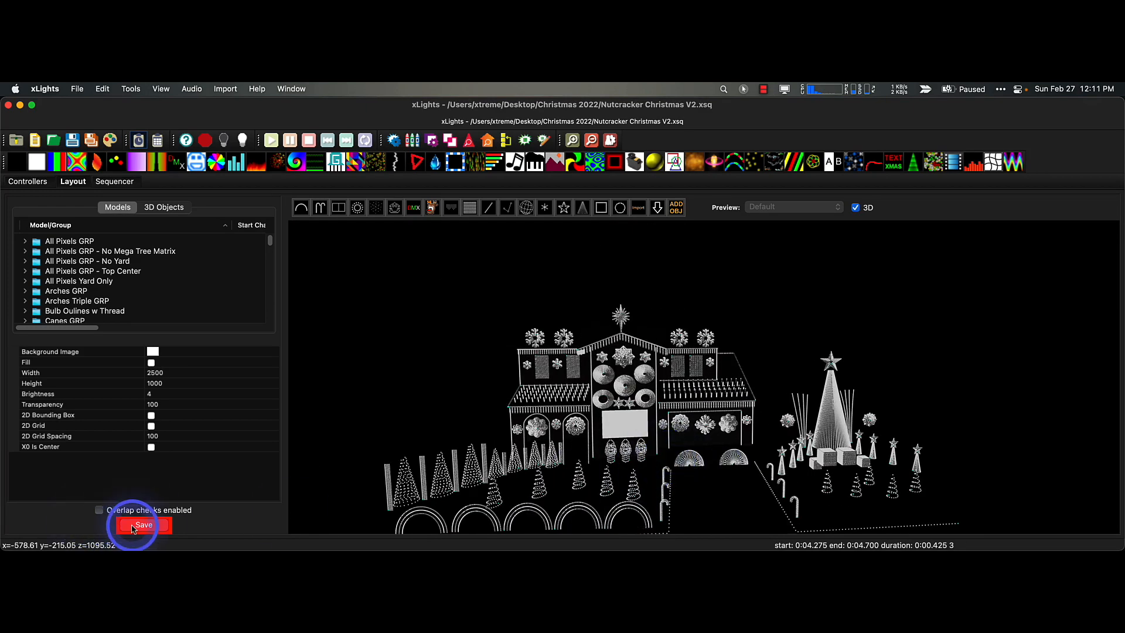
Minimise the Nutcracker Christmas V2 window to return to the Models to test show.
mouse_move(937, 536)
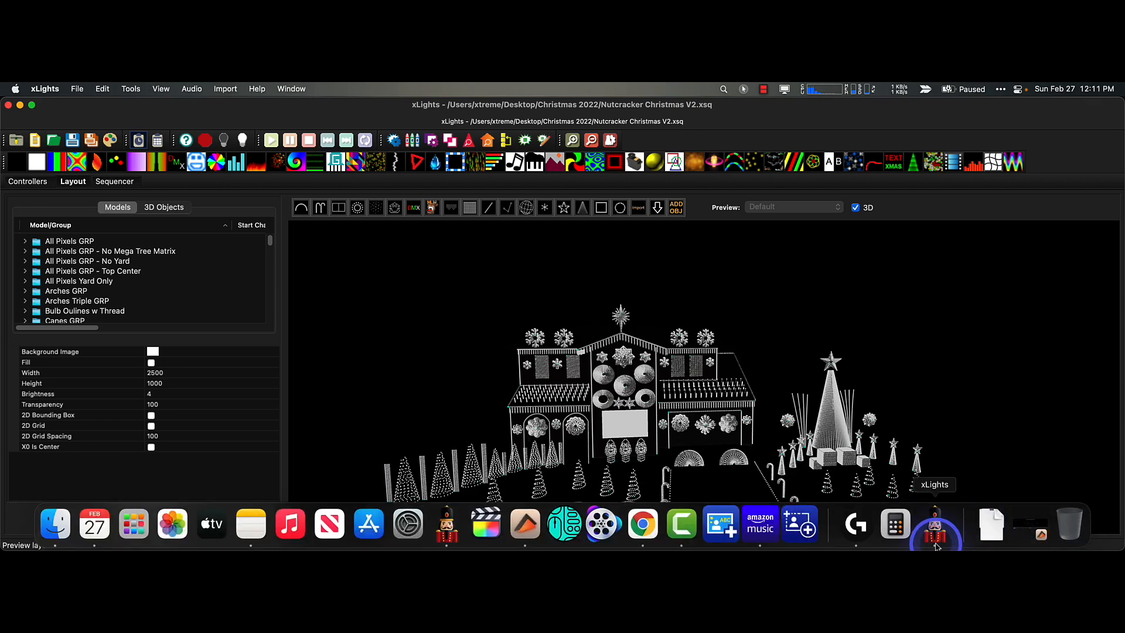
left_click(8, 104)
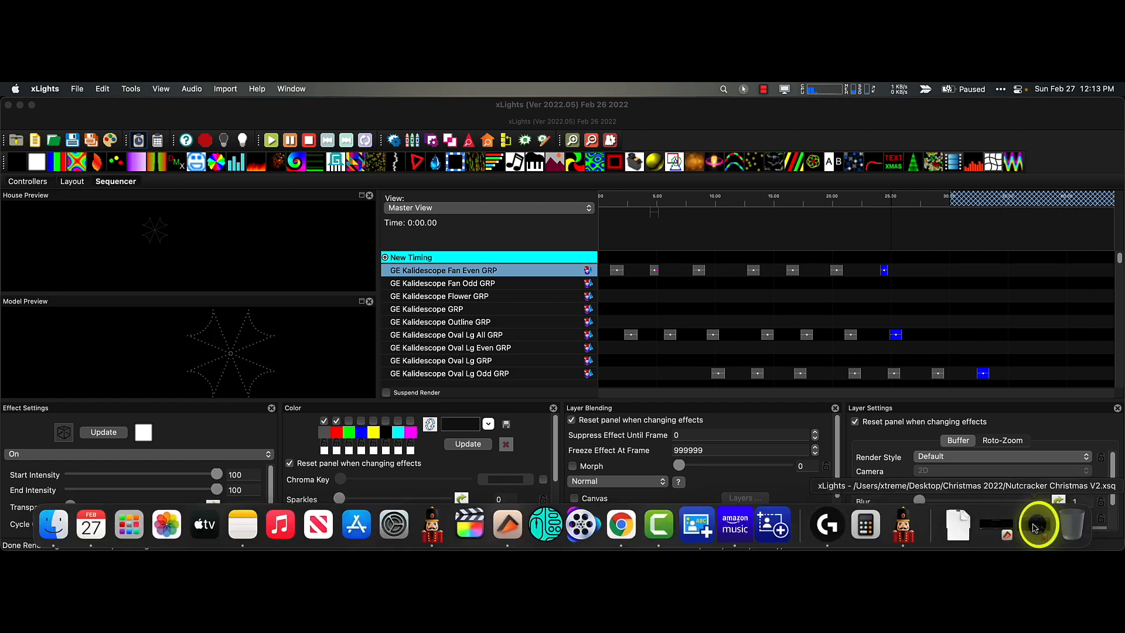
left_click(1025, 516)
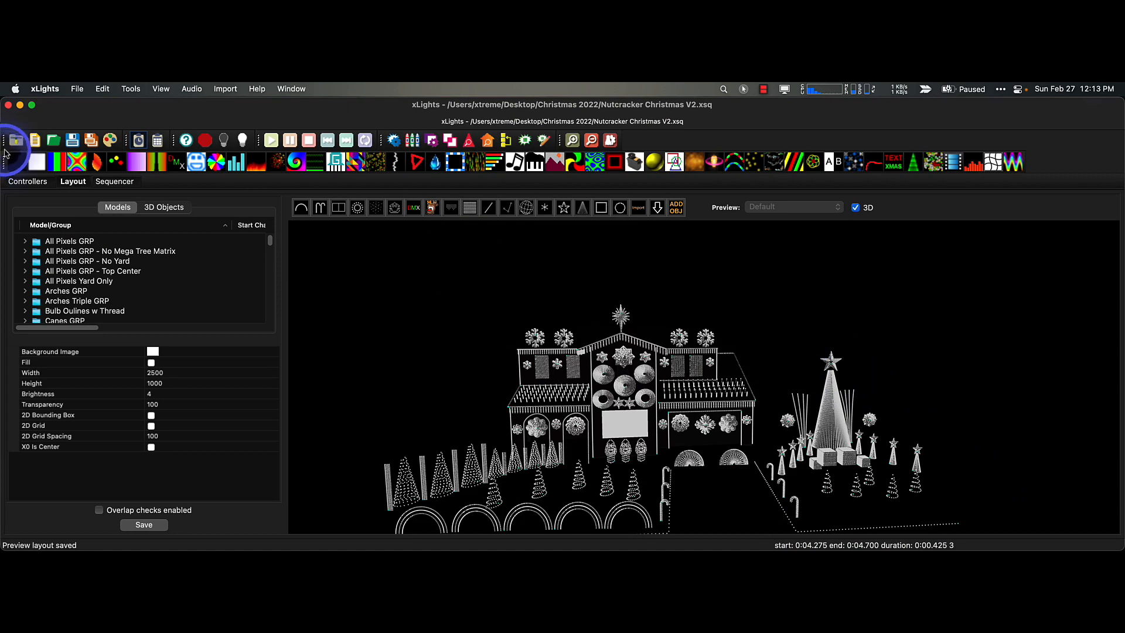
left_click(20, 106)
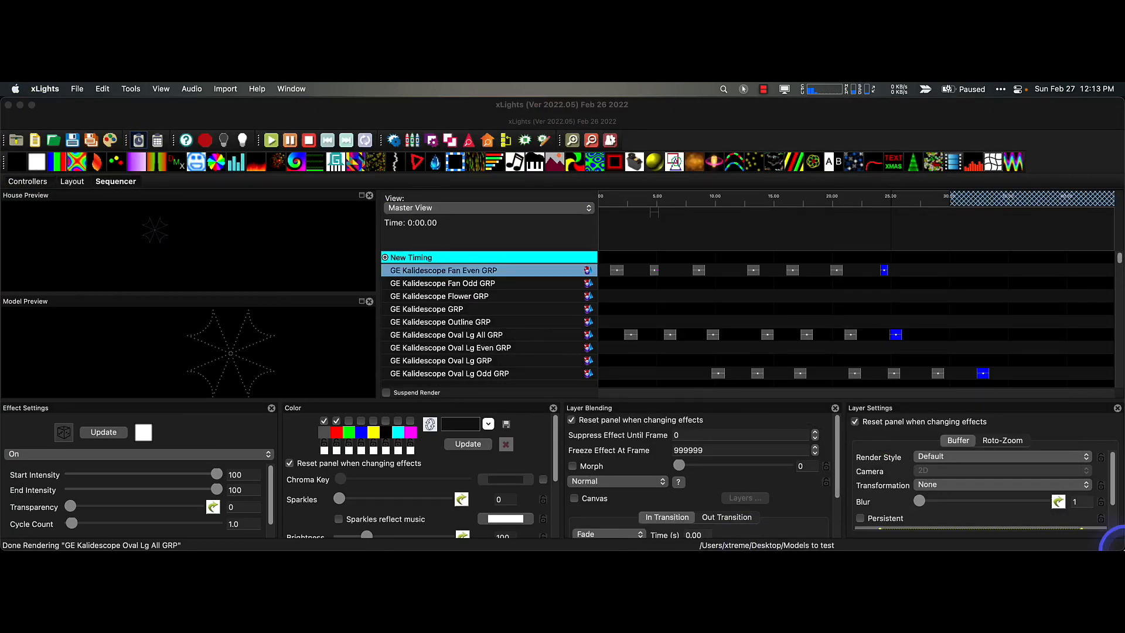
Select the GE Kalidescope model in the layout and examine its Appearance properties.
left_click(74, 182)
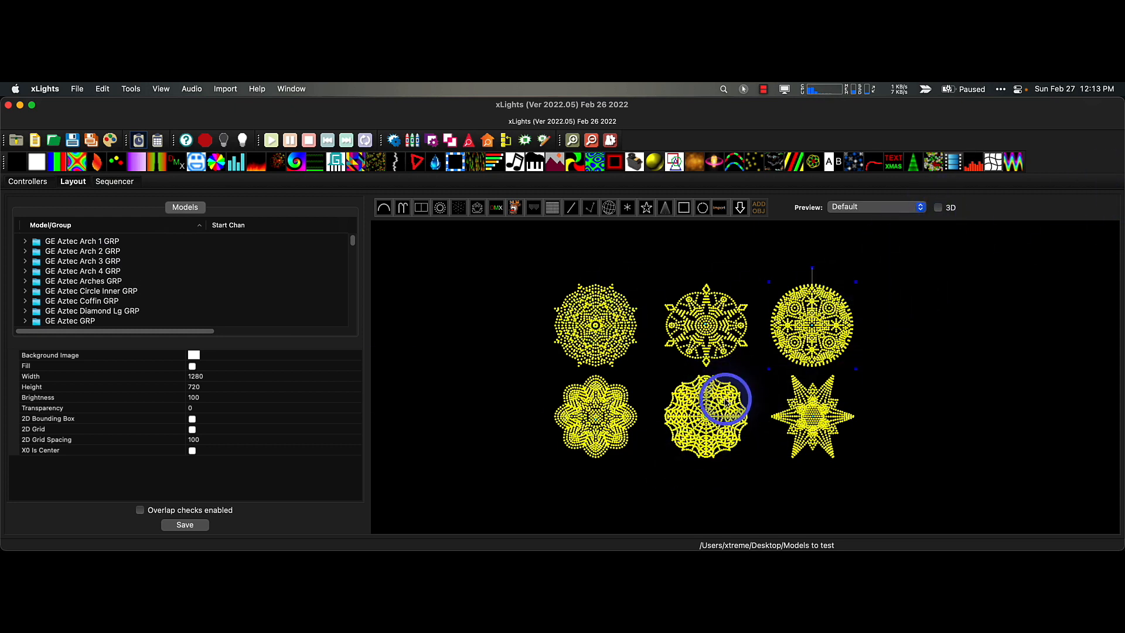
left_click(627, 330)
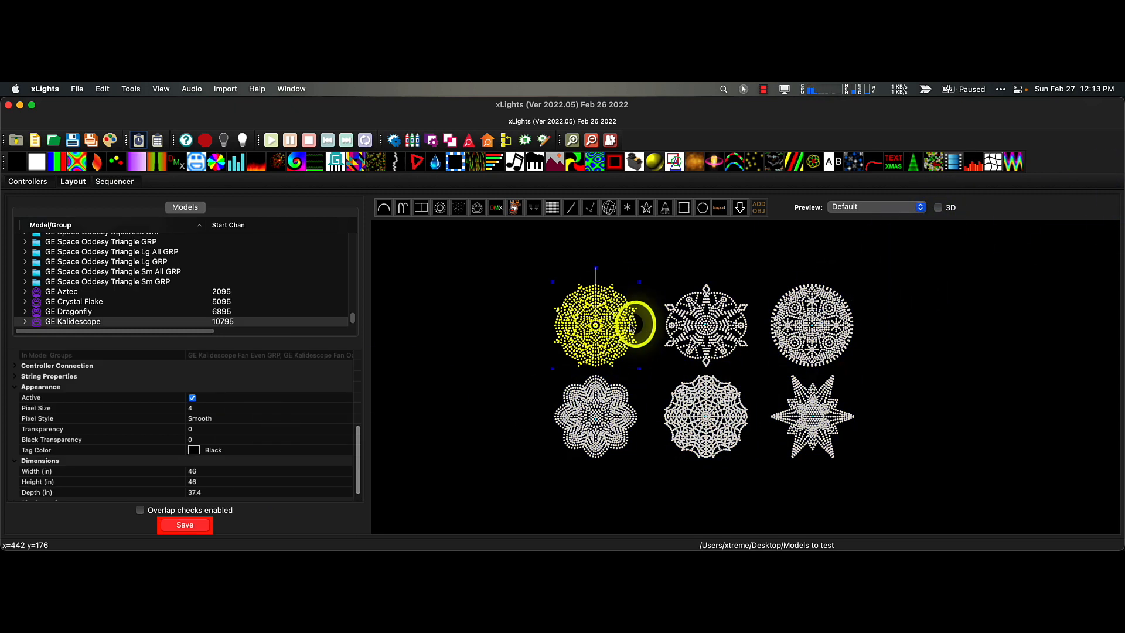
scroll(234, 457, "down", 1)
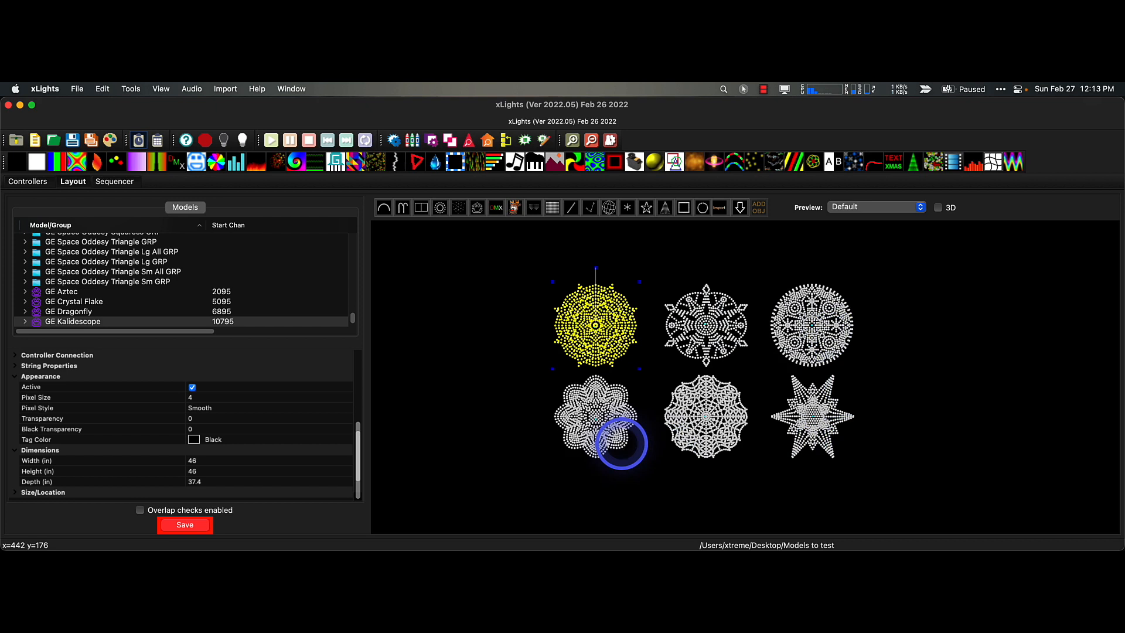
Switch the layout to 3D, open the list of 3D objects and review the object types available to add.
left_click(937, 208)
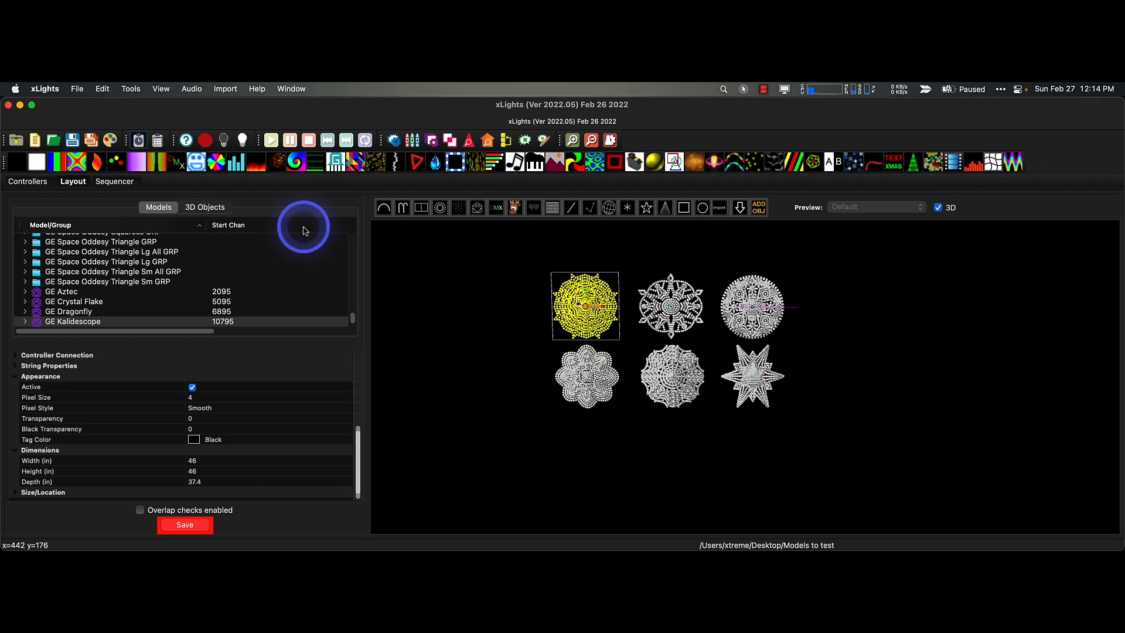
left_click(217, 209)
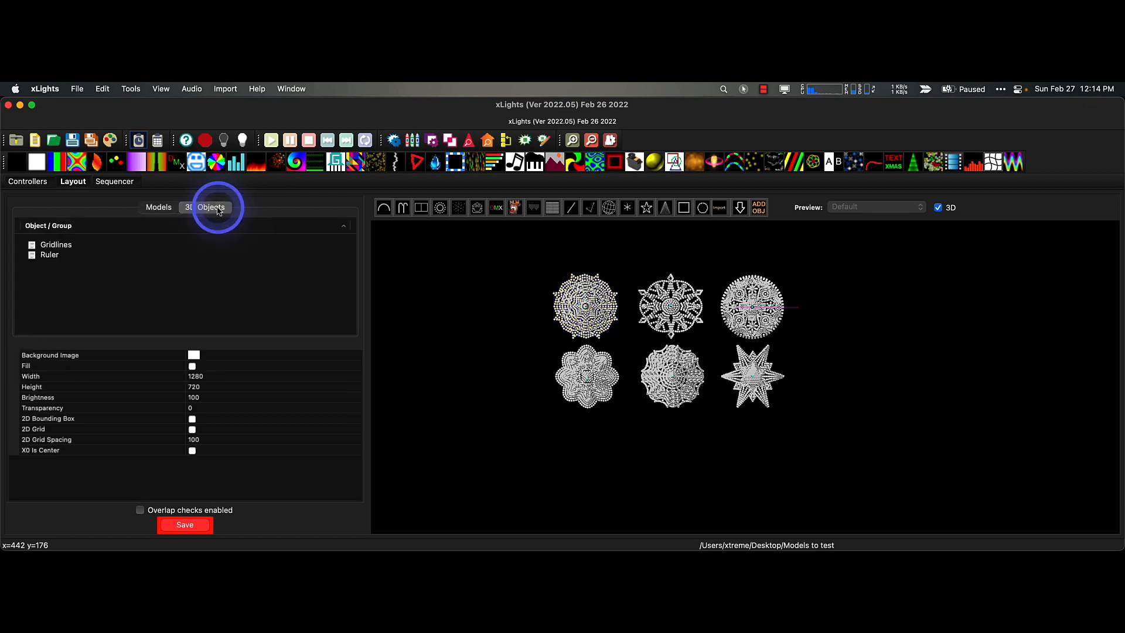
left_click(765, 212)
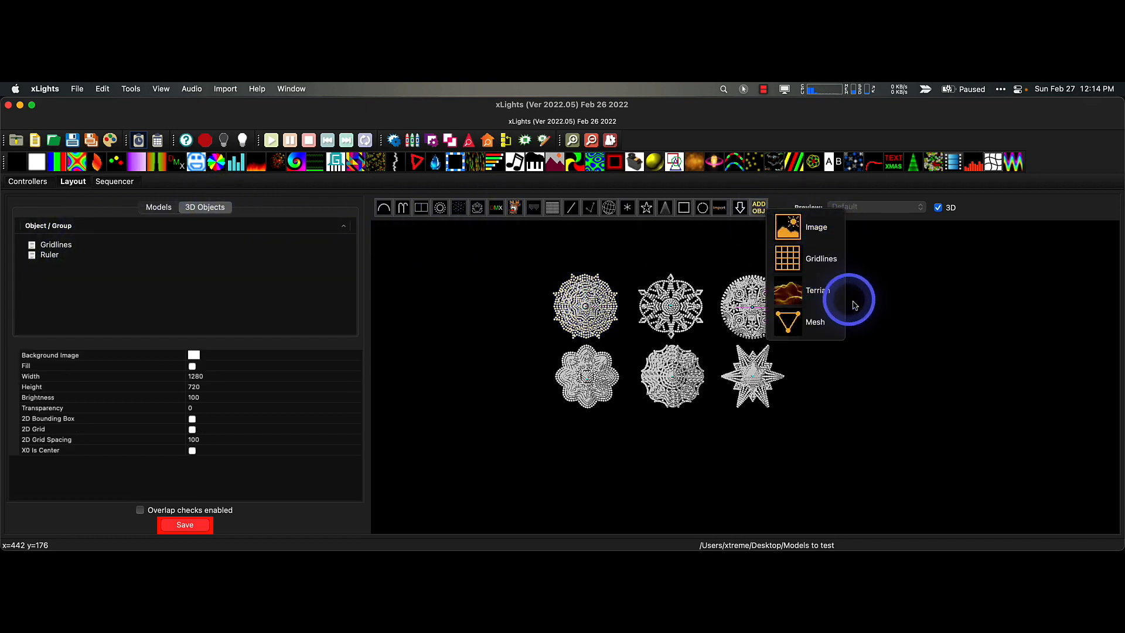
left_click(155, 279)
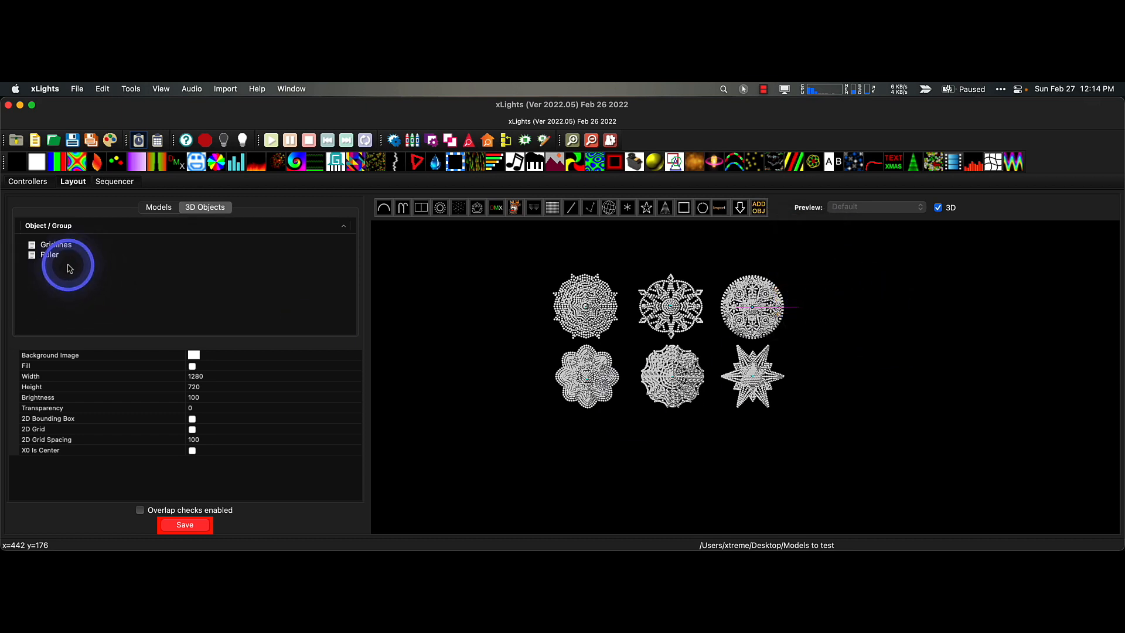
Review the unit options of the Ruler object, move the ruler over the middle model in the upper row and save the layout.
left_click(63, 255)
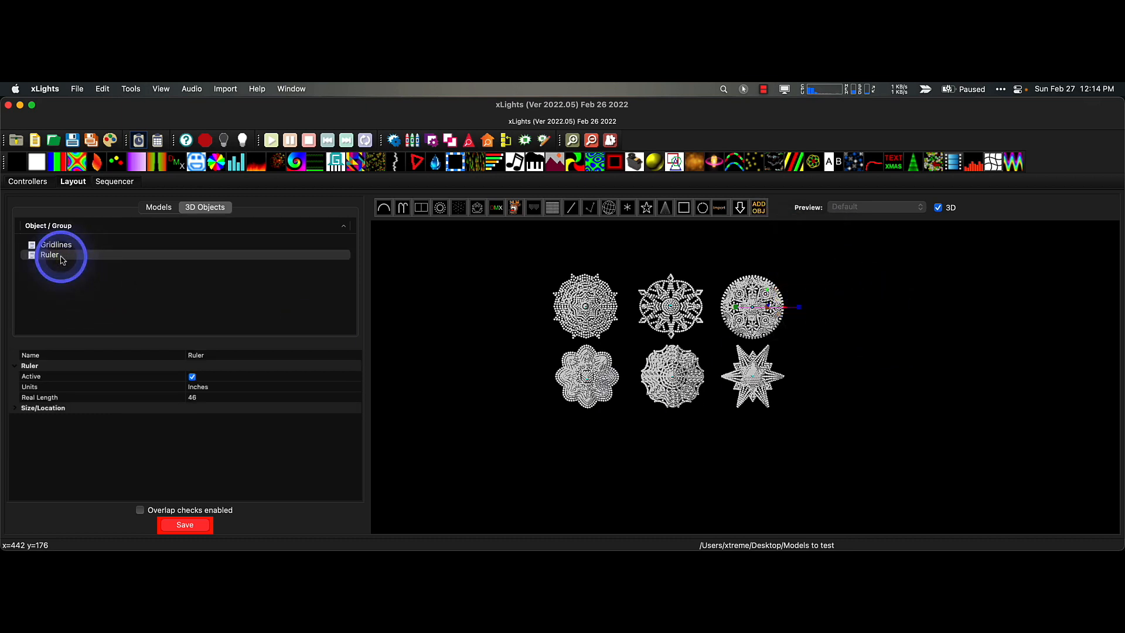
left_click(247, 388)
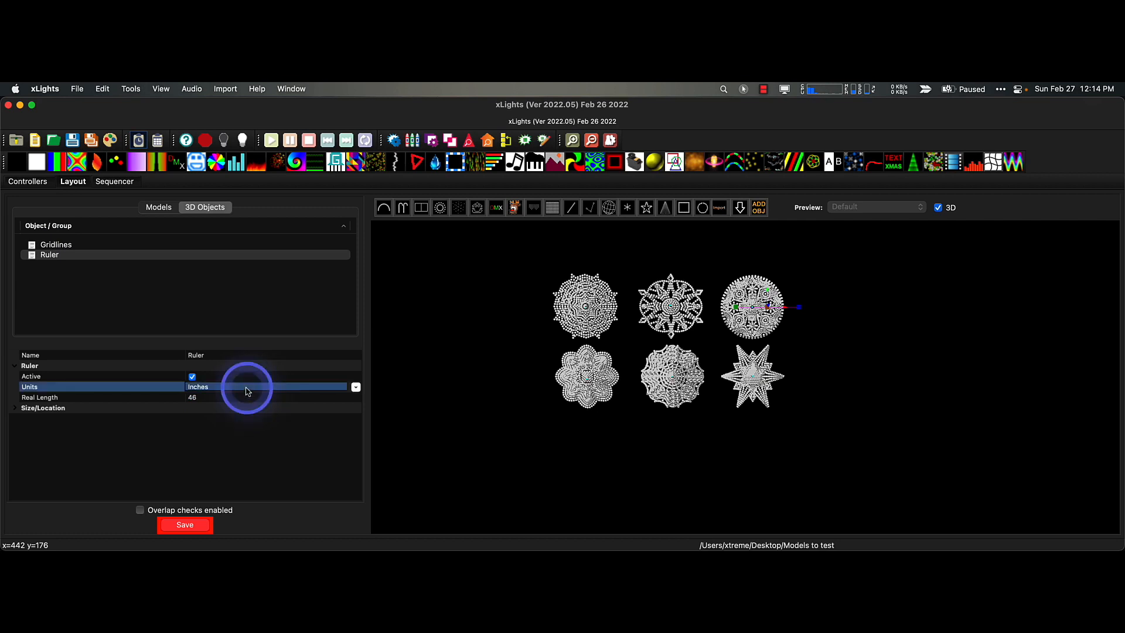
left_click(355, 386)
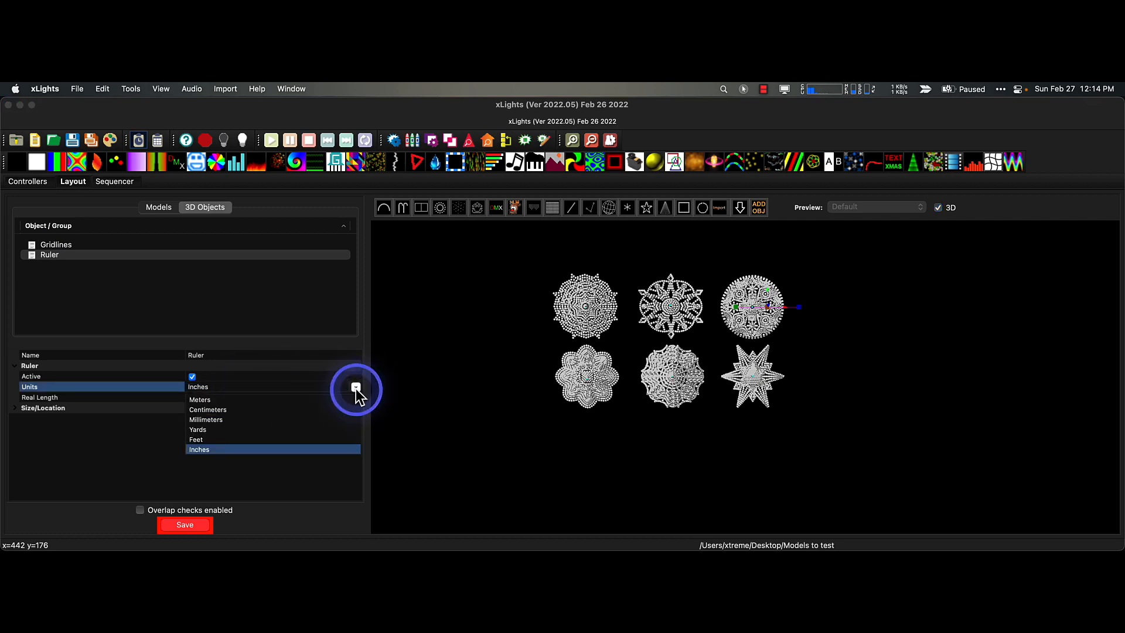
left_click(132, 444)
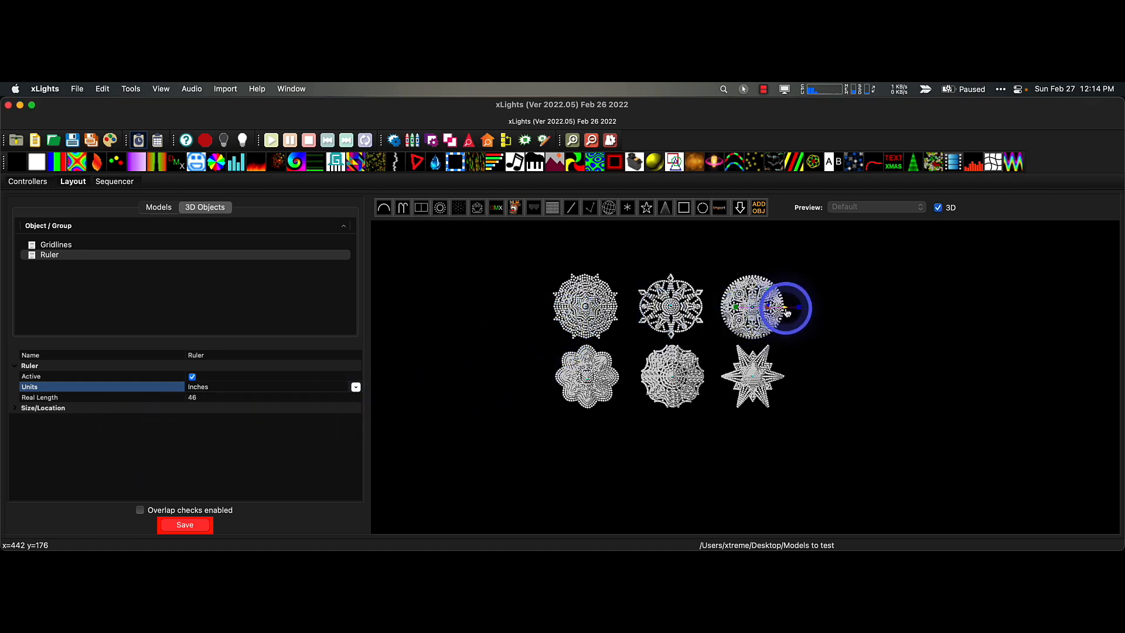
left_click_drag(787, 309, 693, 310)
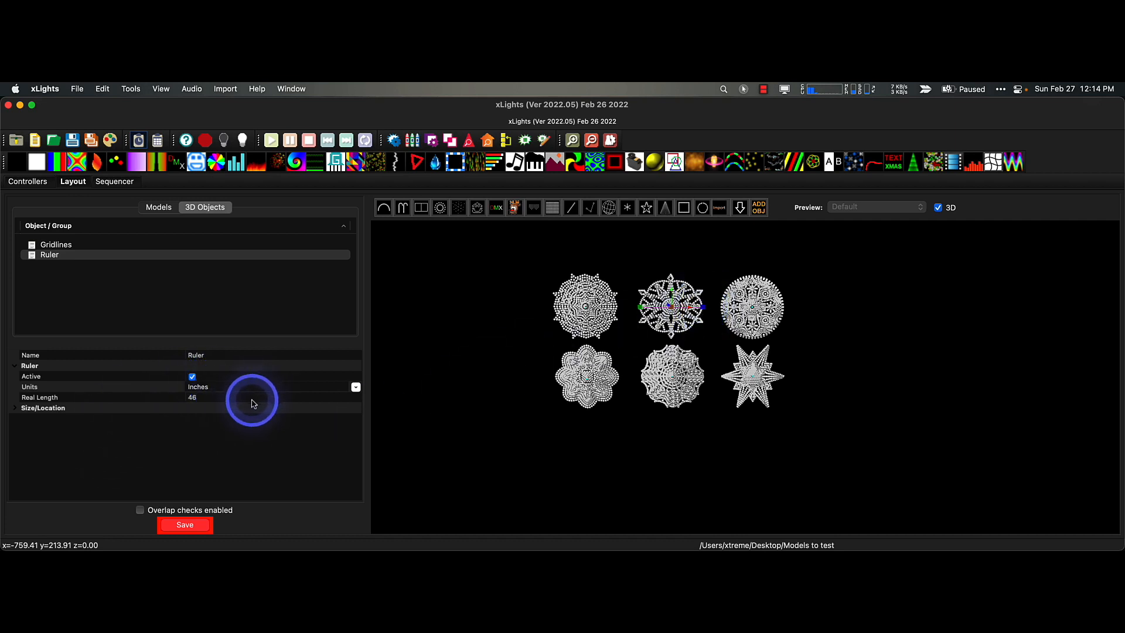
left_click(206, 525)
Return to the models in the 2D layout, select GE Kalidescope and examine its dimensions.
left_click(159, 207)
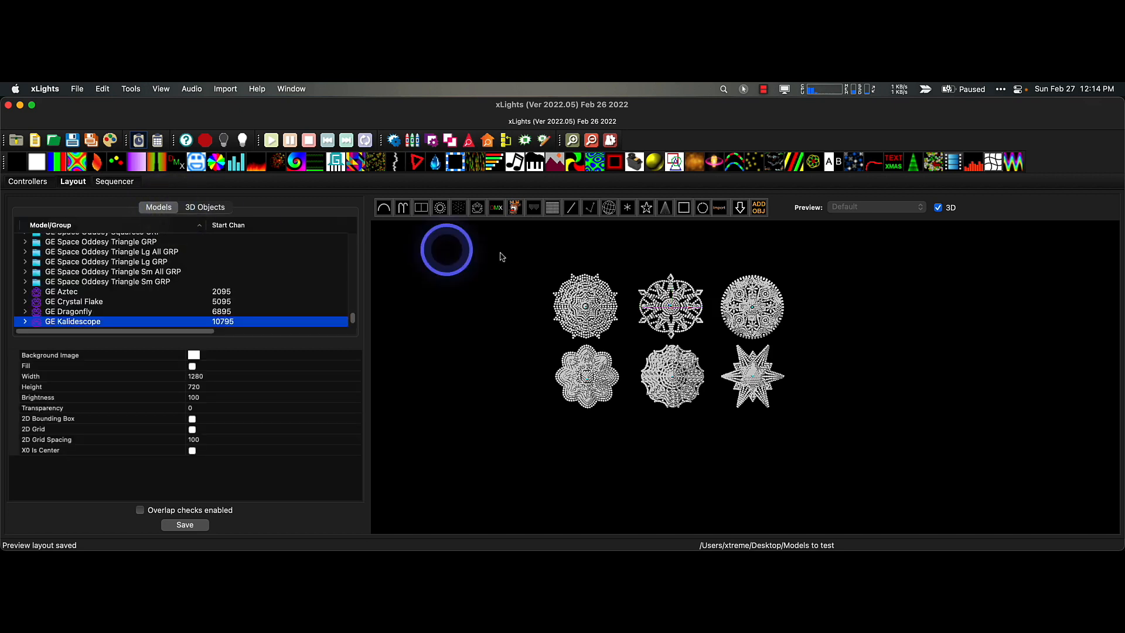
left_click(938, 207)
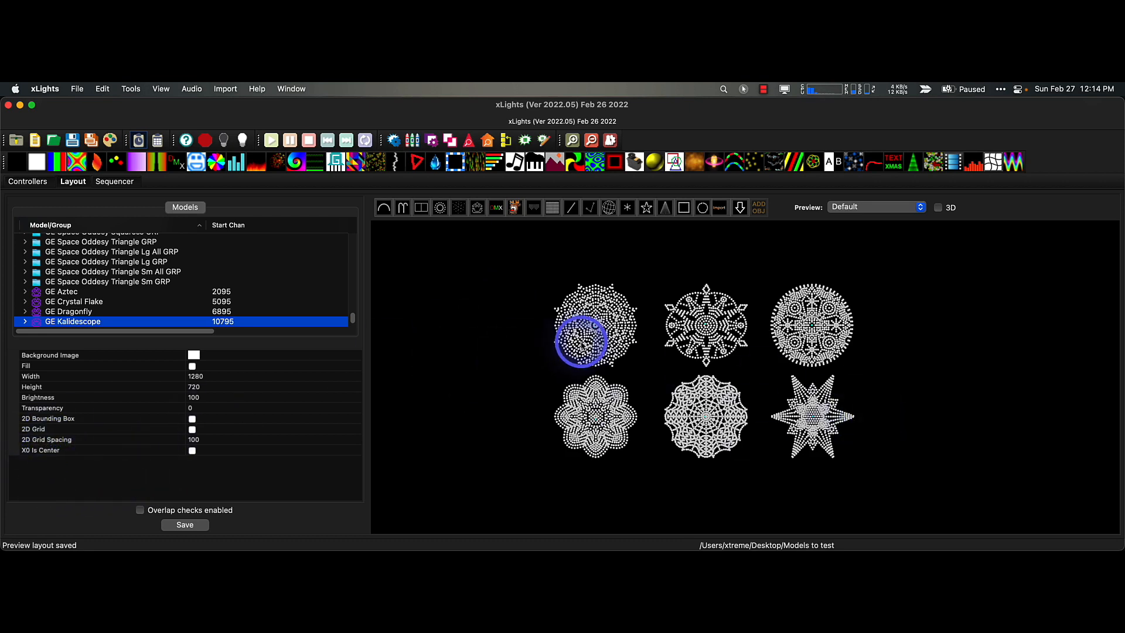
left_click(625, 328)
scroll(143, 473, "down", 3)
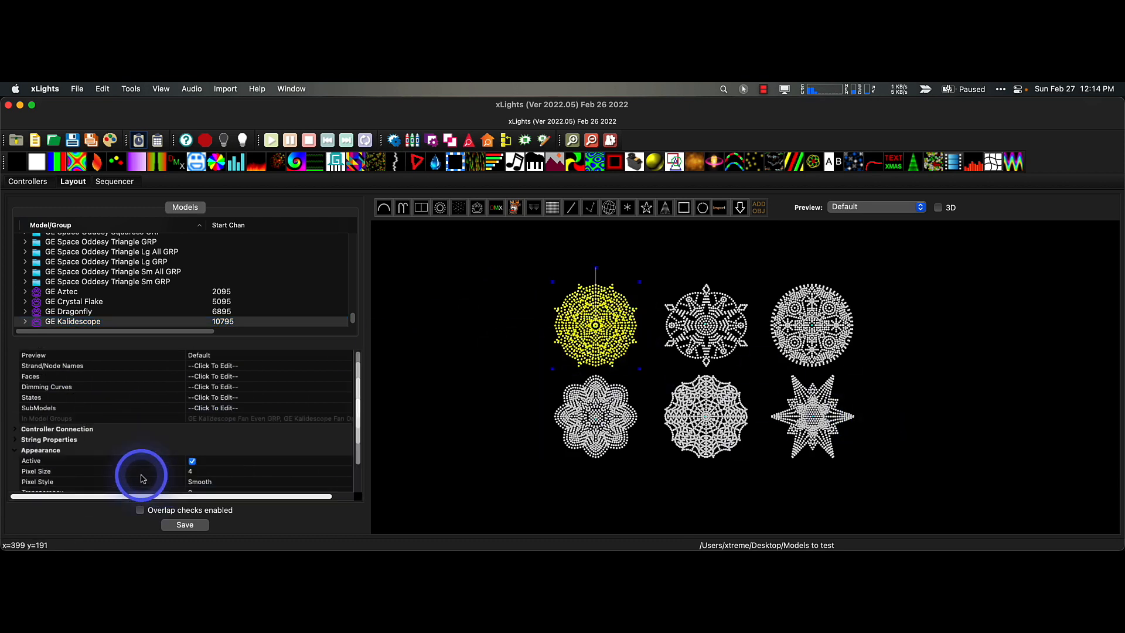
scroll(140, 478, "down", 3)
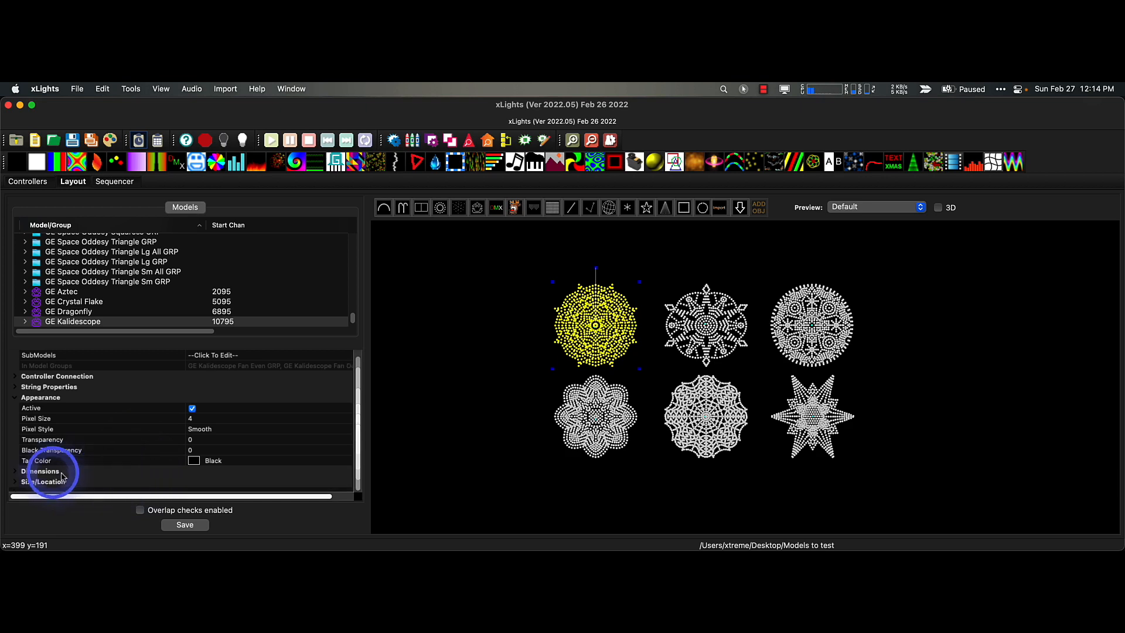
left_click(24, 471)
scroll(193, 434, "down", 1)
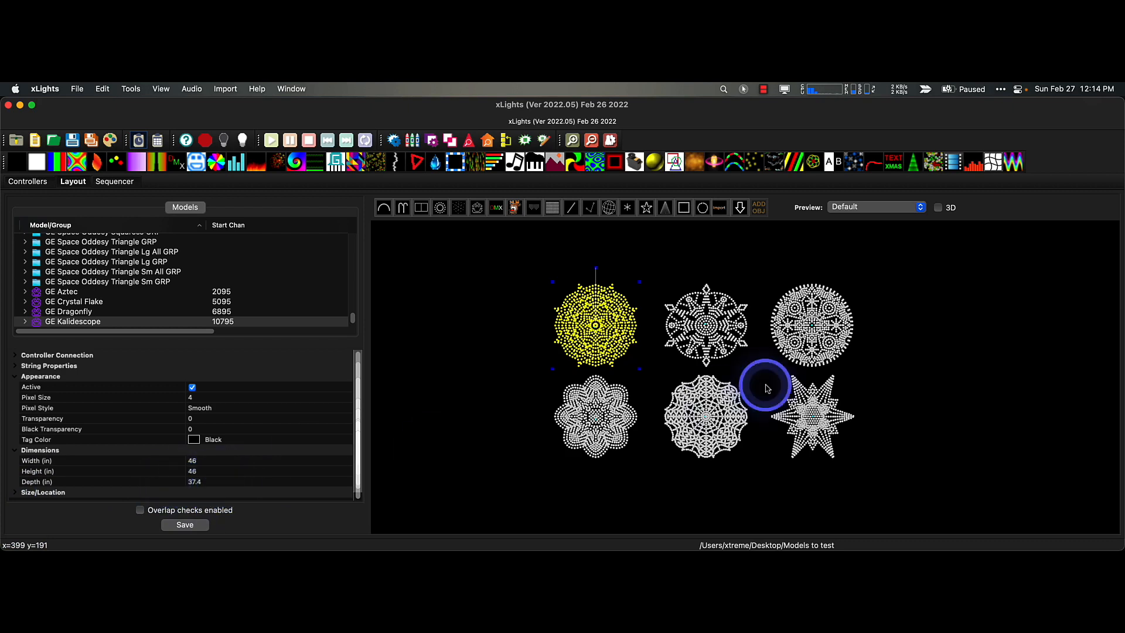
Switch the layout back to 3D and clear the GE Kalidescope selection.
left_click(938, 207)
mouse_move(944, 373)
left_mouse_down()
mouse_move(856, 386)
mouse_move(964, 367)
left_mouse_up()
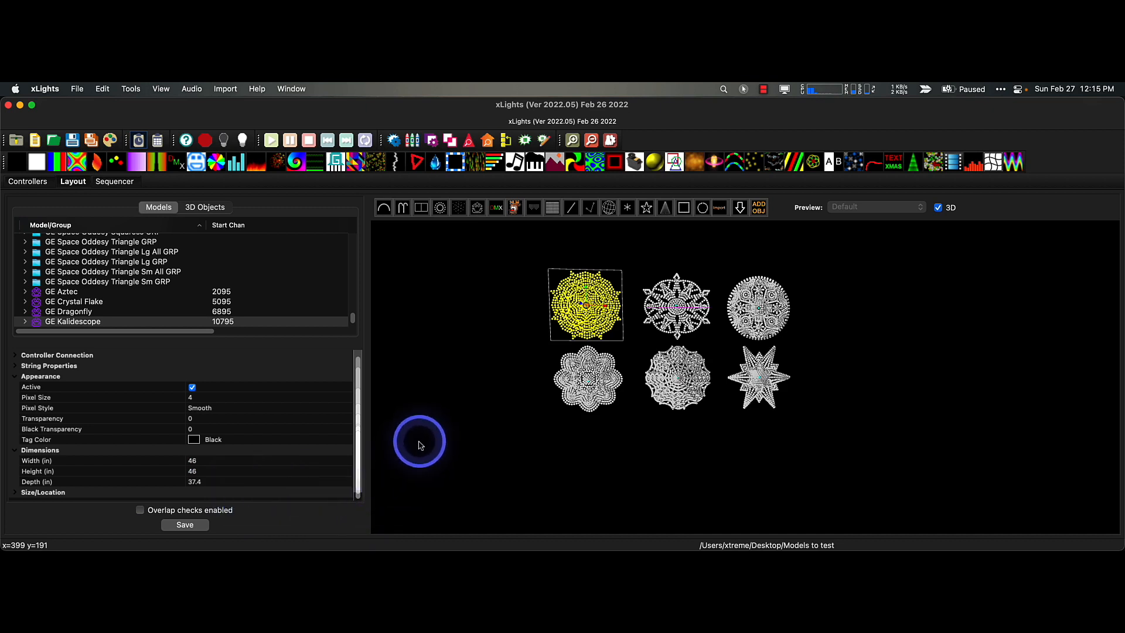
left_click(499, 417)
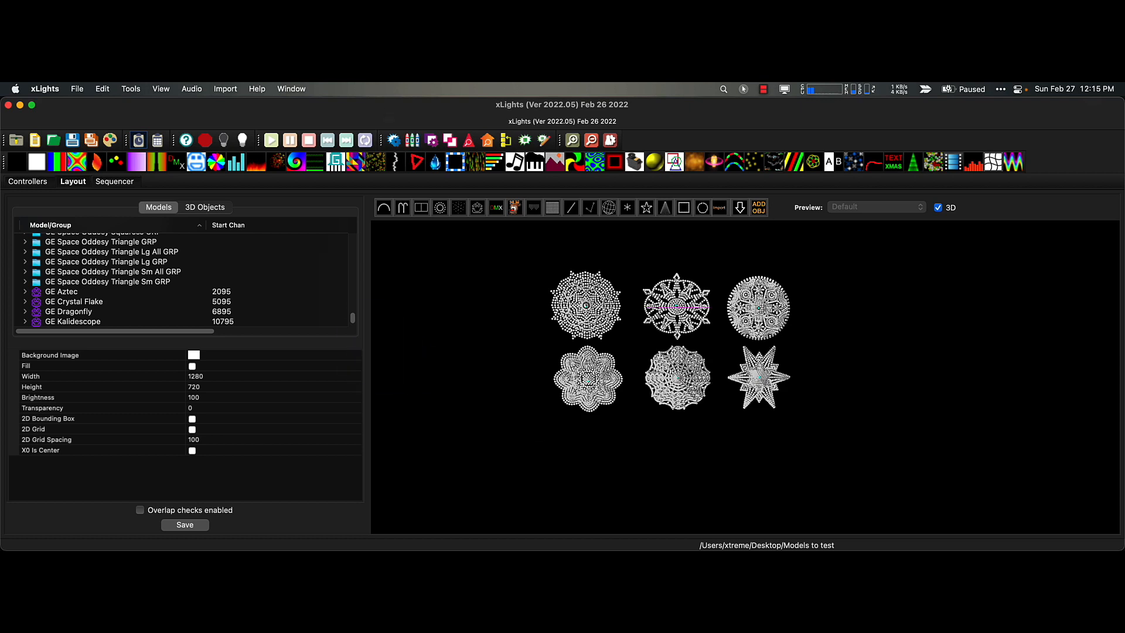
Switch to Chrome and read through the 2022.05 release notes on xlights.org, covering the enhancements and bug fixes.
left_click(599, 362)
left_click_drag(920, 82, 665, 106)
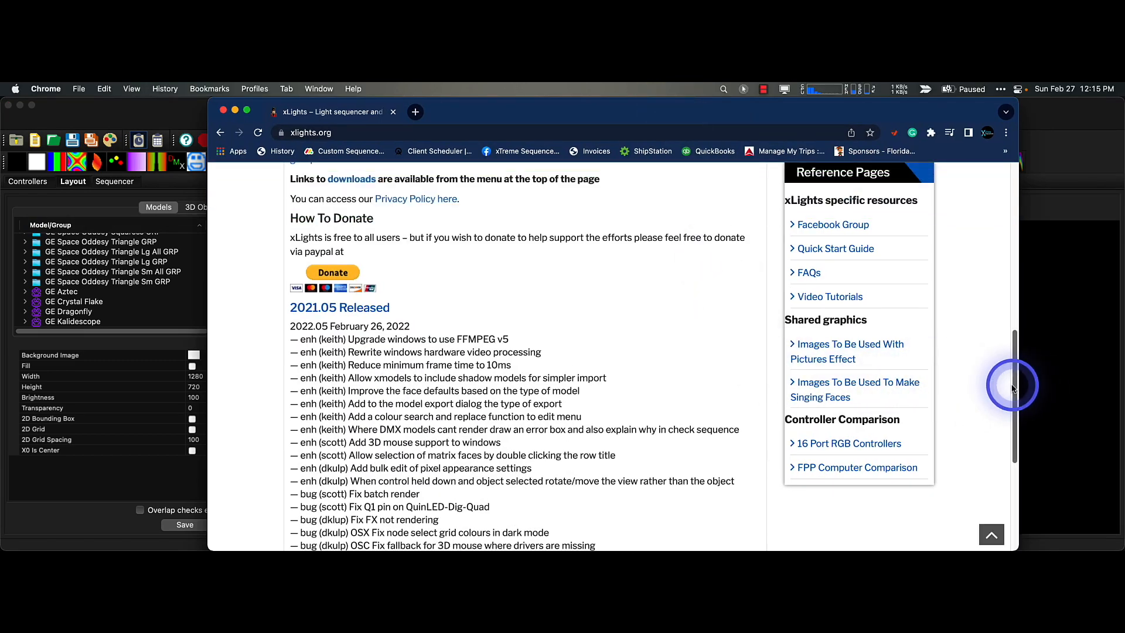
left_click_drag(1015, 392, 1018, 413)
scroll(690, 486, "down", 1)
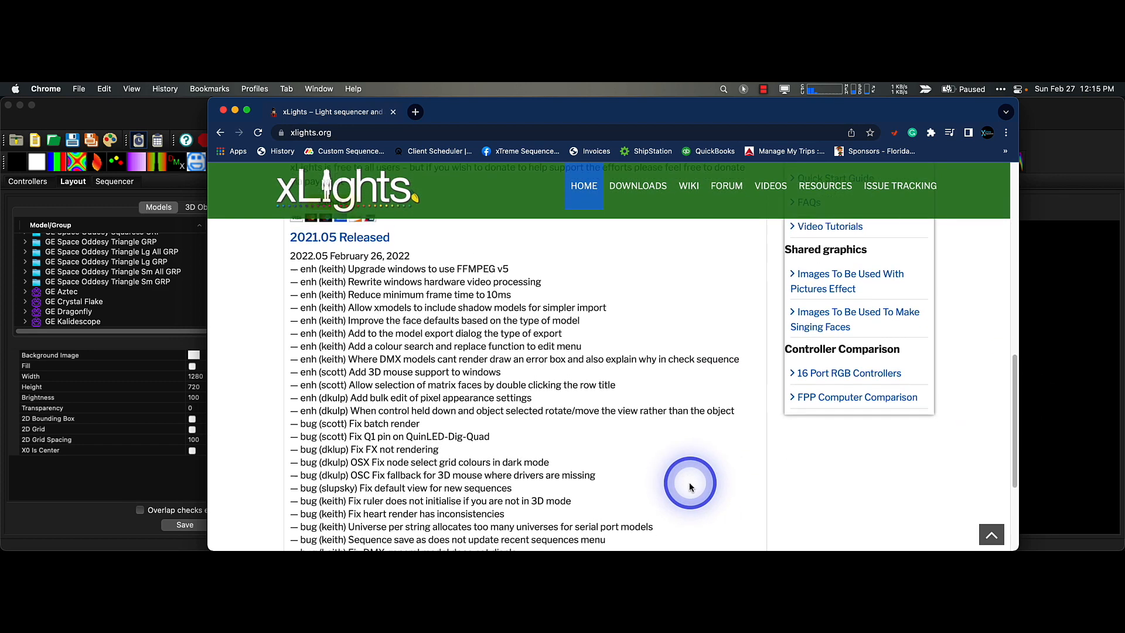
scroll(690, 486, "down", 3)
scroll(690, 486, "up", 2)
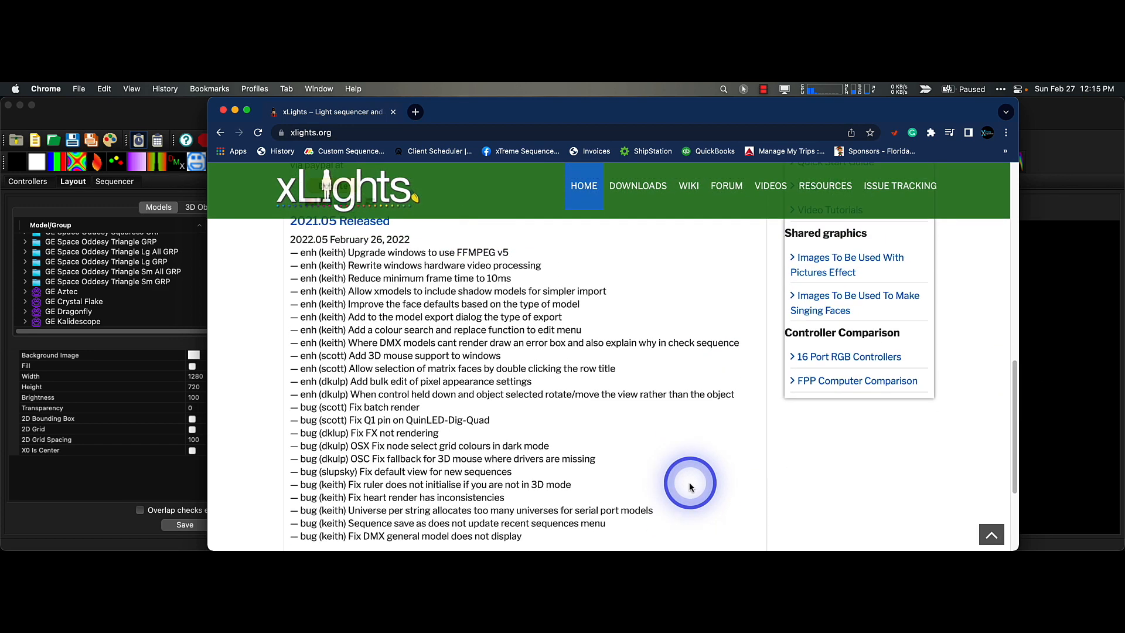
scroll(688, 486, "down", 1)
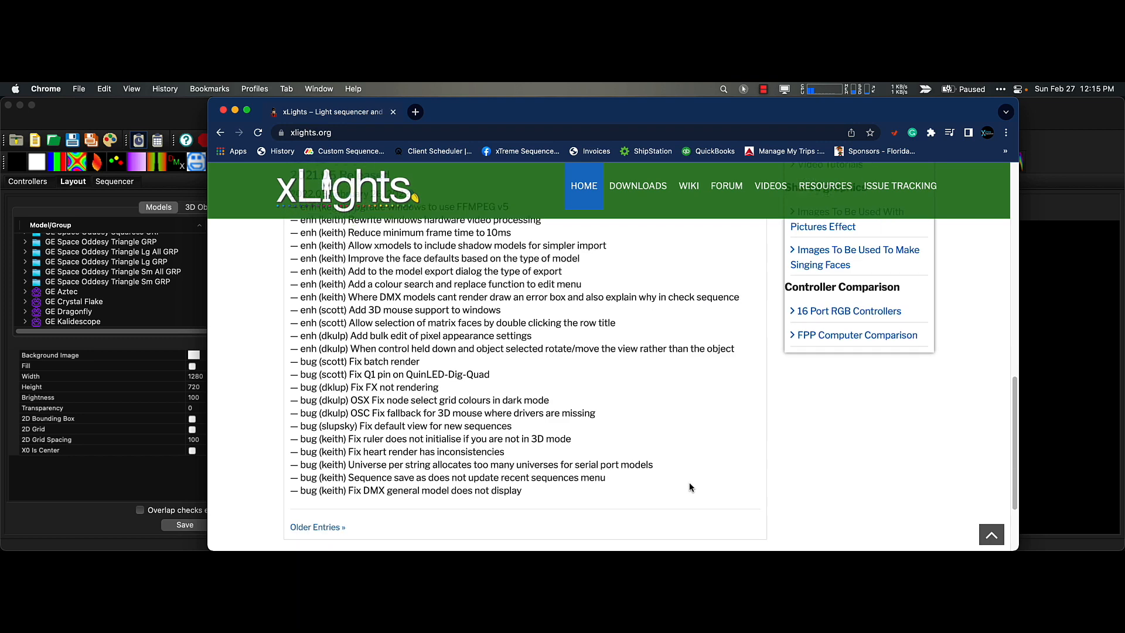
left_click(689, 486)
scroll(688, 486, "up", 1)
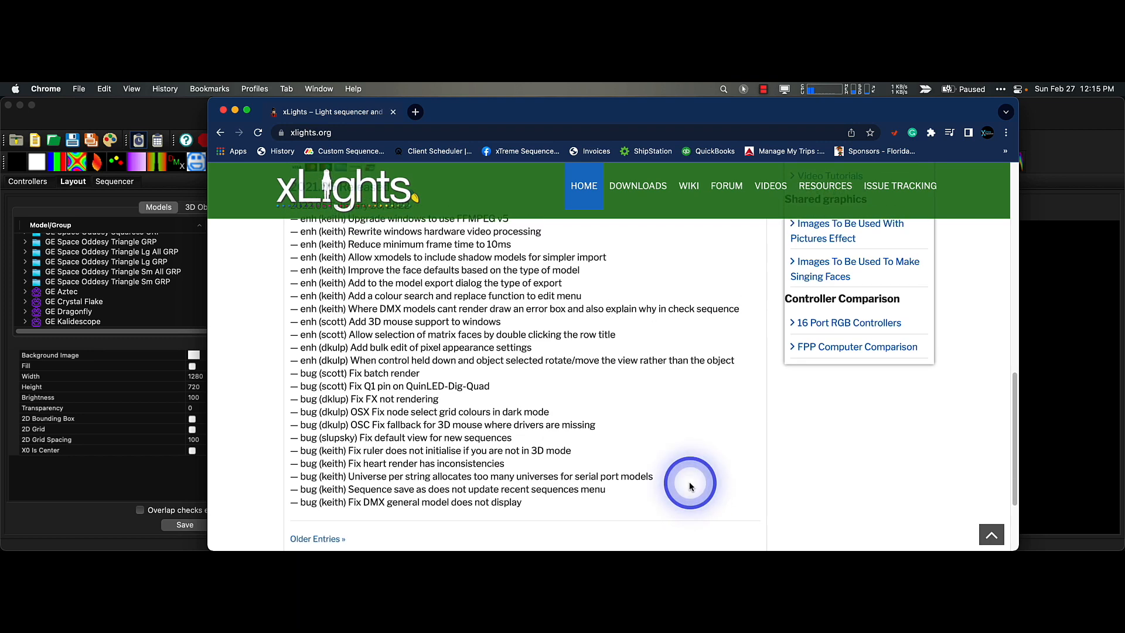
scroll(688, 486, "up", 1)
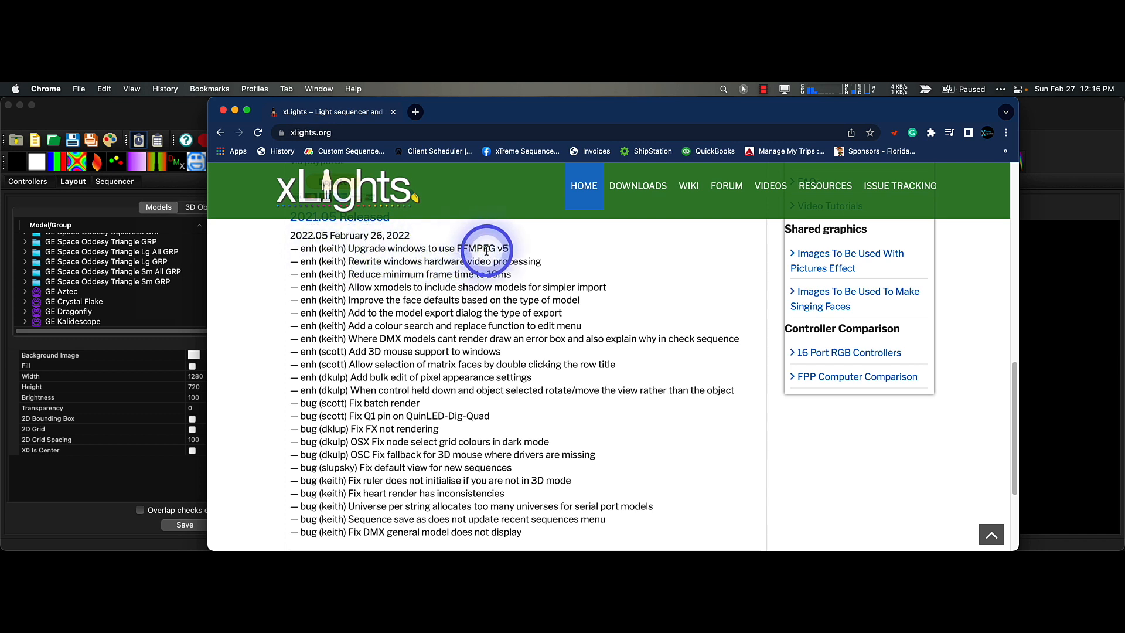
left_click(679, 287)
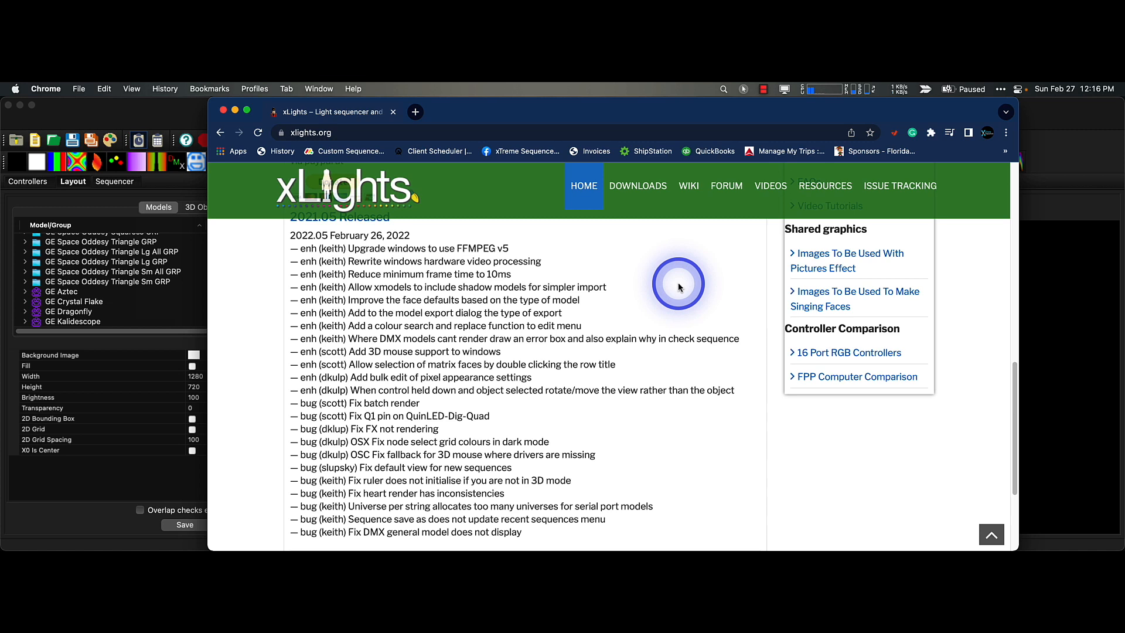